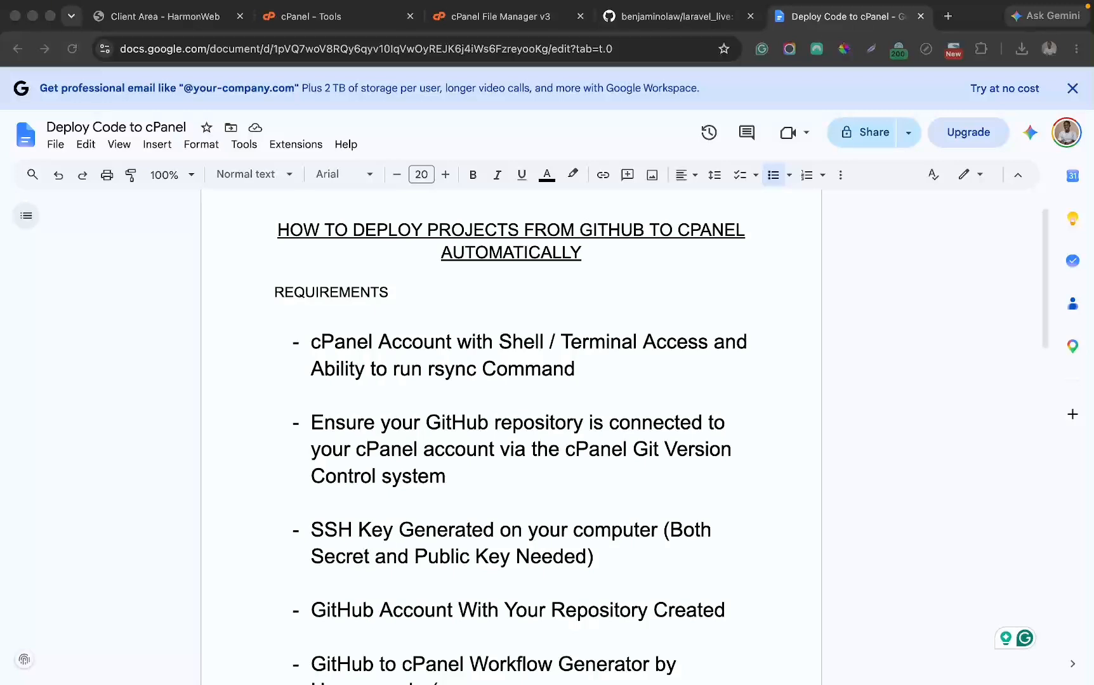
- Open Git Version Control in cPanel and expand the laravel_live repository's details
scroll(510, 438, up, 1)
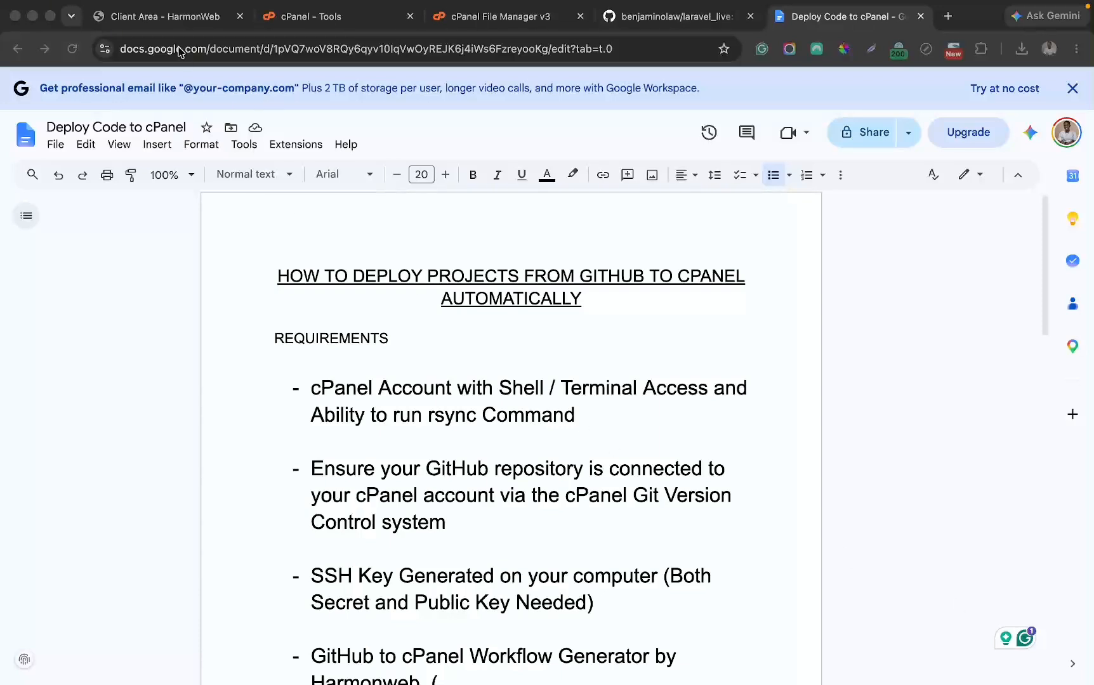
click(160, 19)
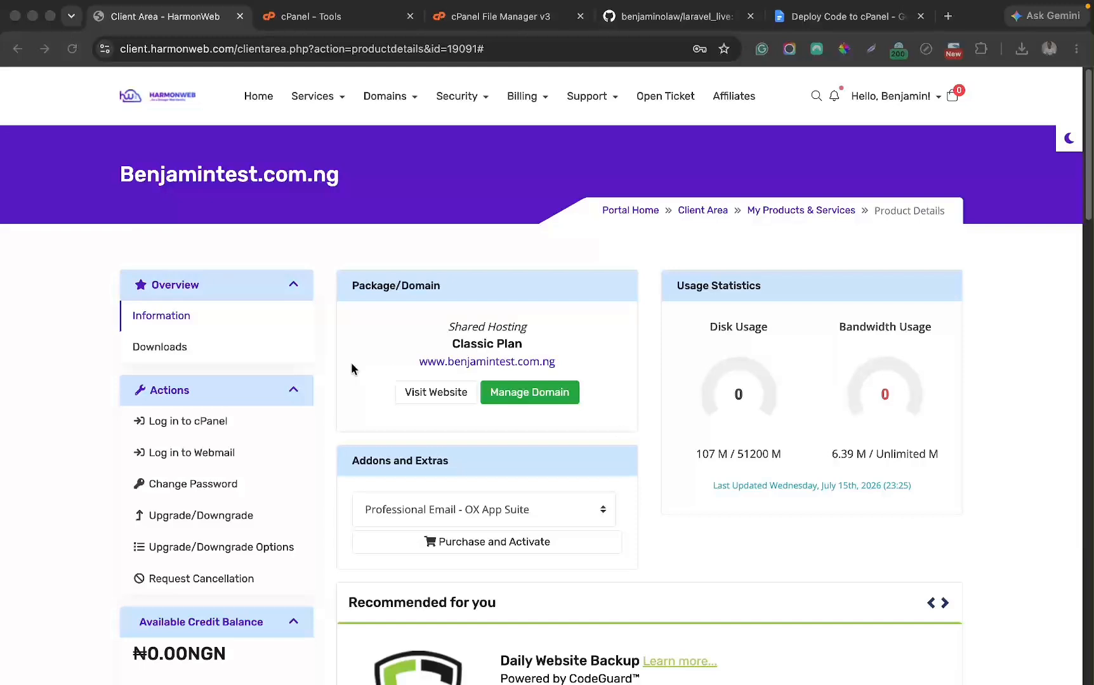
click(337, 22)
click(650, 445)
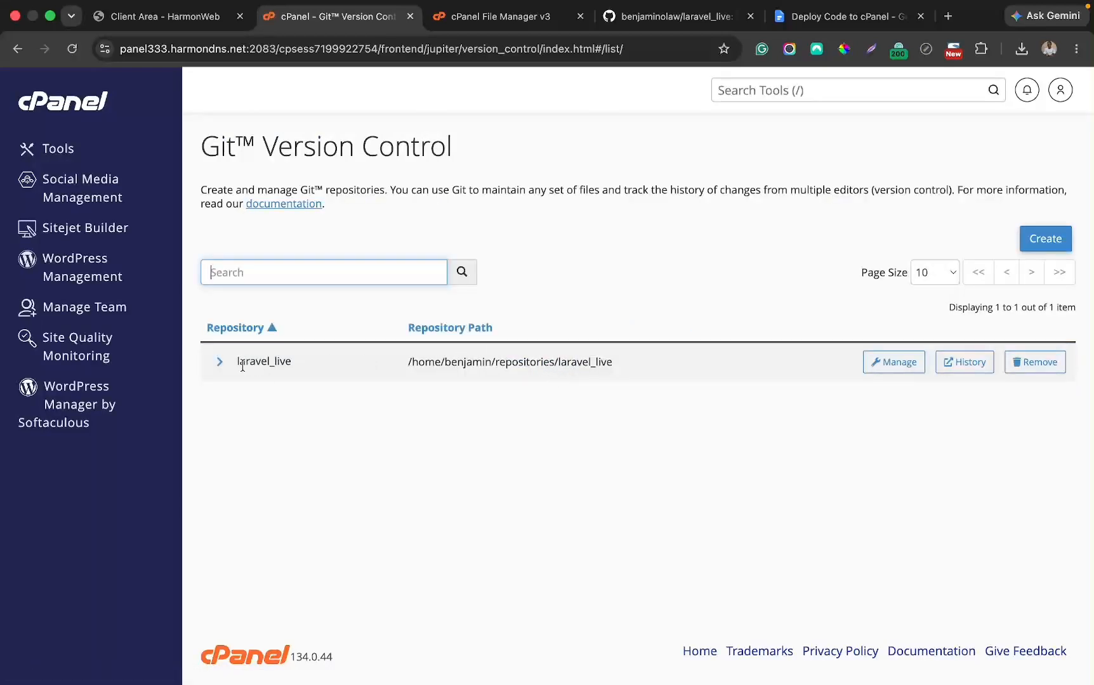
click(218, 363)
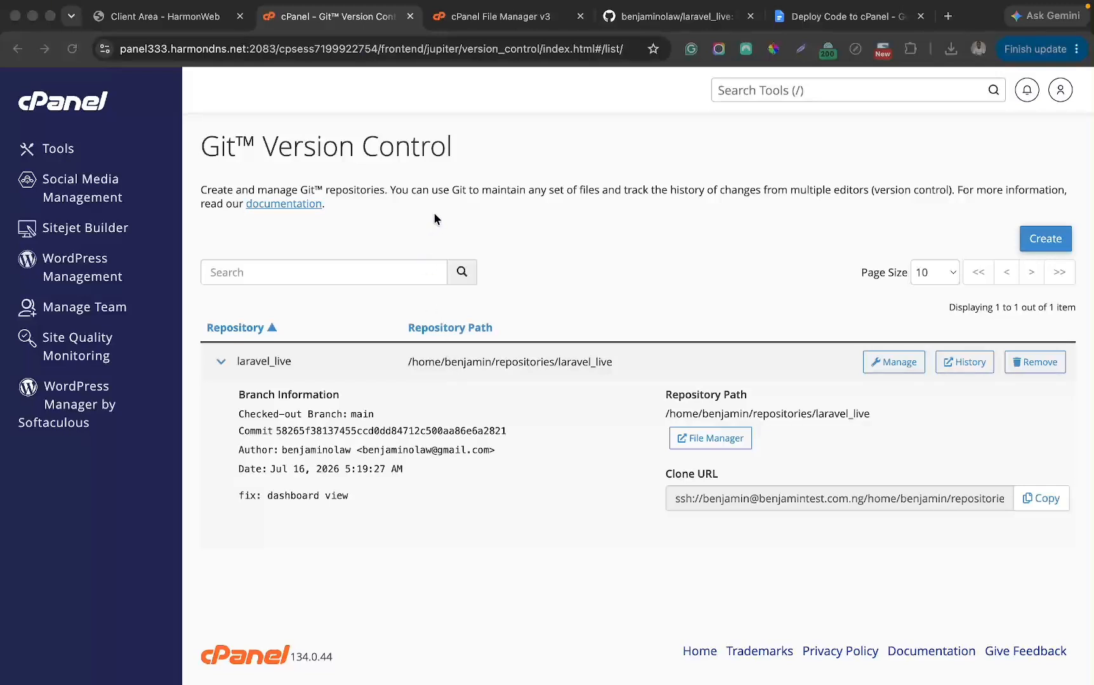
- Copy the Harmonweb GitHub to cPanel Workflow Generator link from the Deploy Code to cPanel document
click(809, 16)
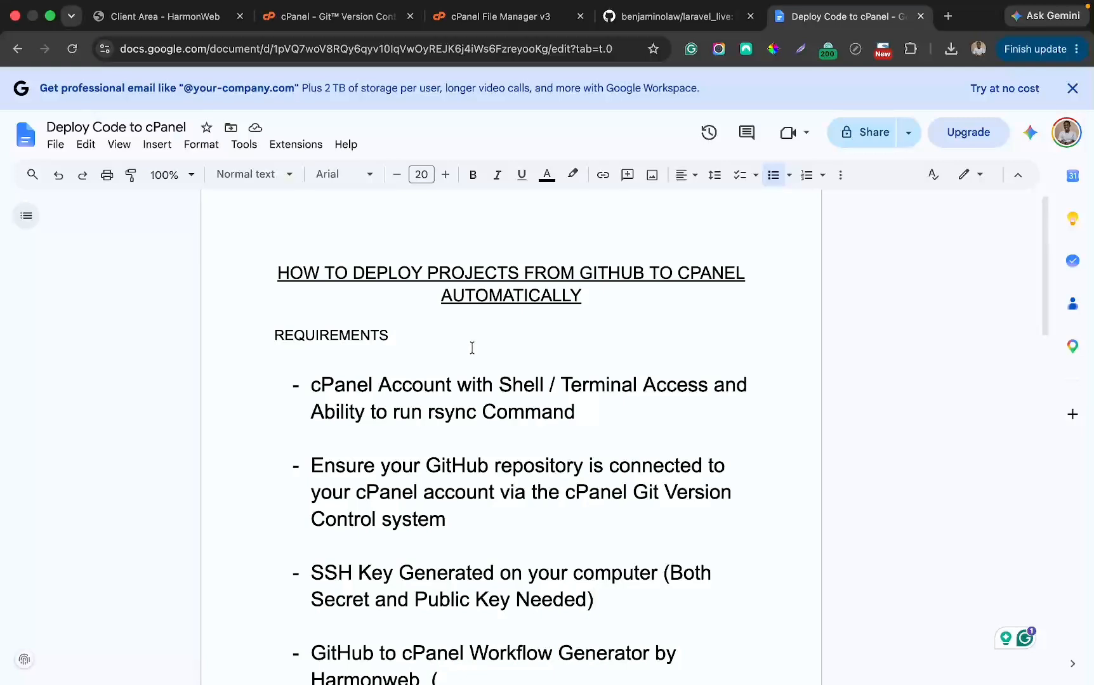
scroll(420, 352, down, 3)
scroll(420, 352, down, 1)
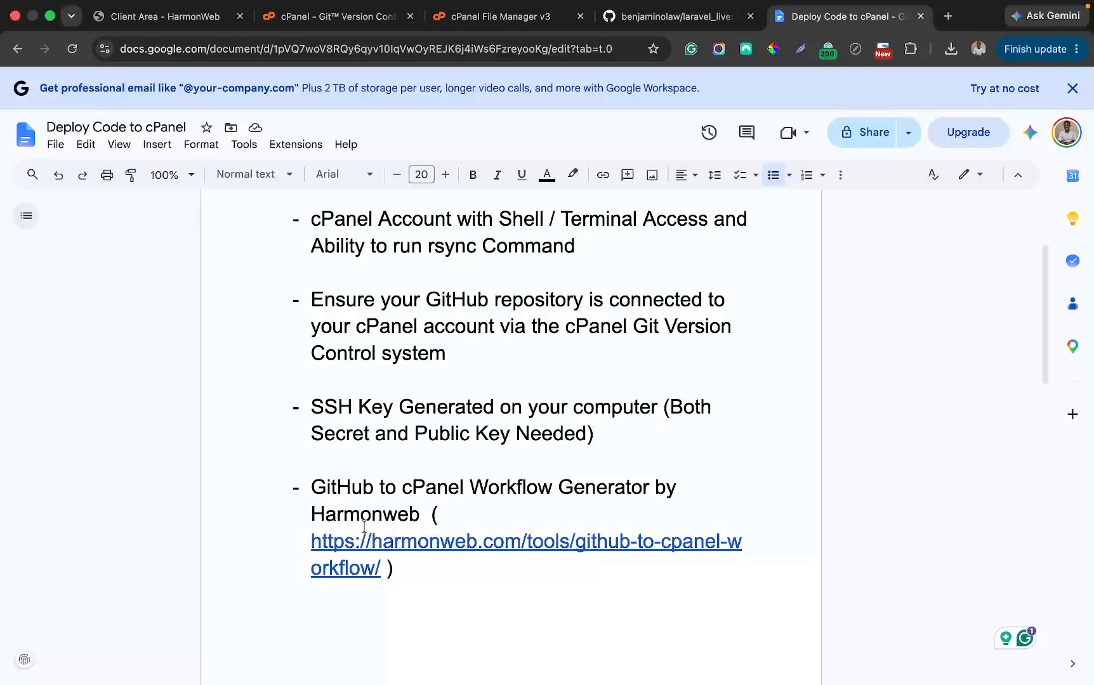
drag(381, 568, 310, 551)
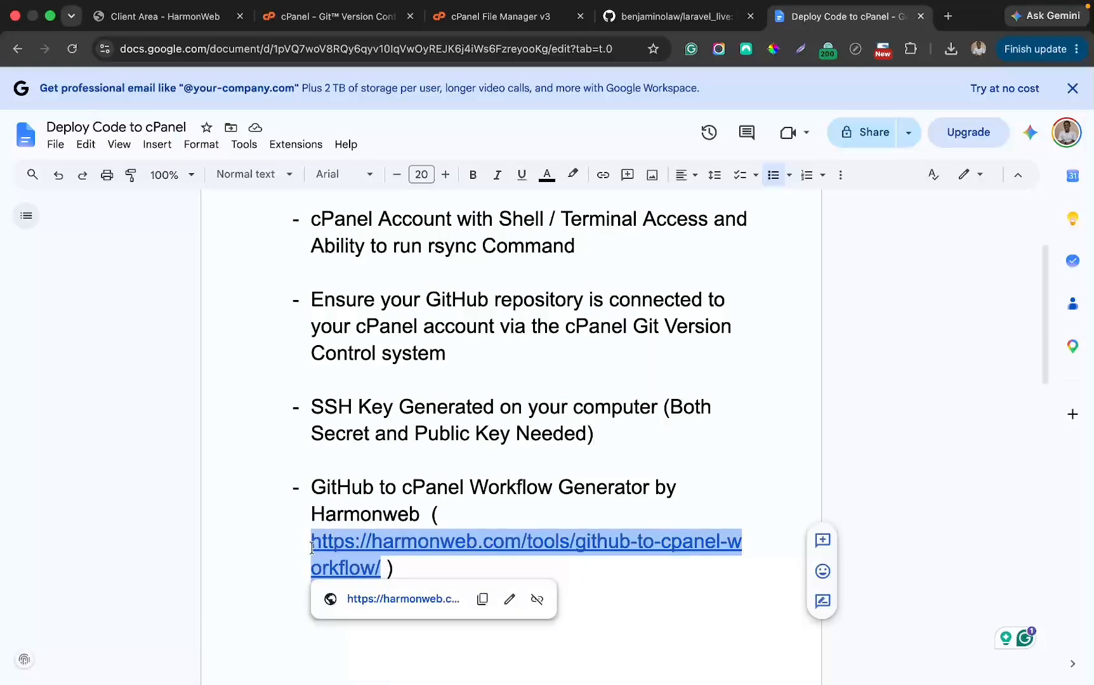
click(481, 599)
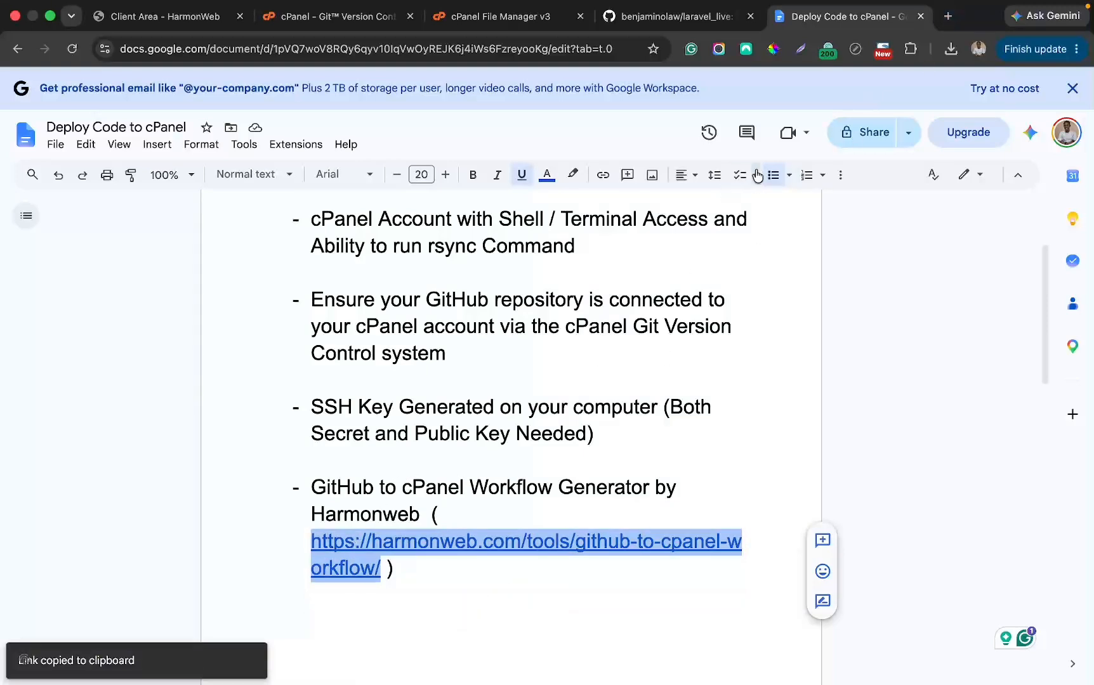
- Open the copied link harmonweb.com/tools/github-to-cpanel-workflow/ in a new browser tab and show its project form
click(948, 17)
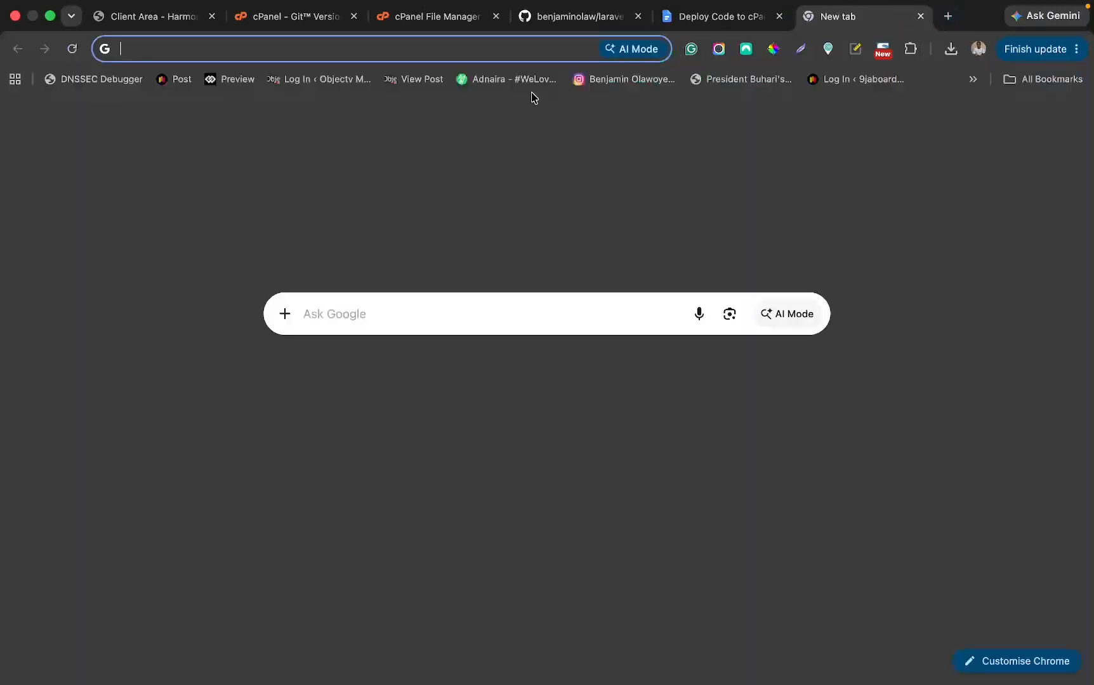
key(cmd+v)
key(Return)
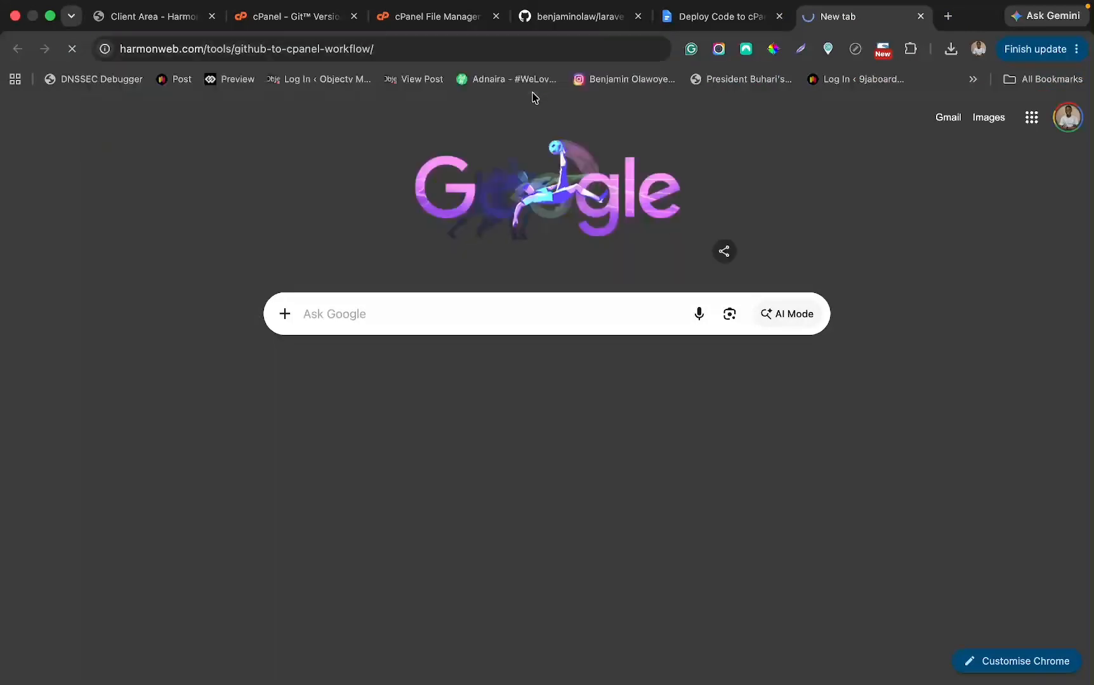
scroll(435, 254, down, 5)
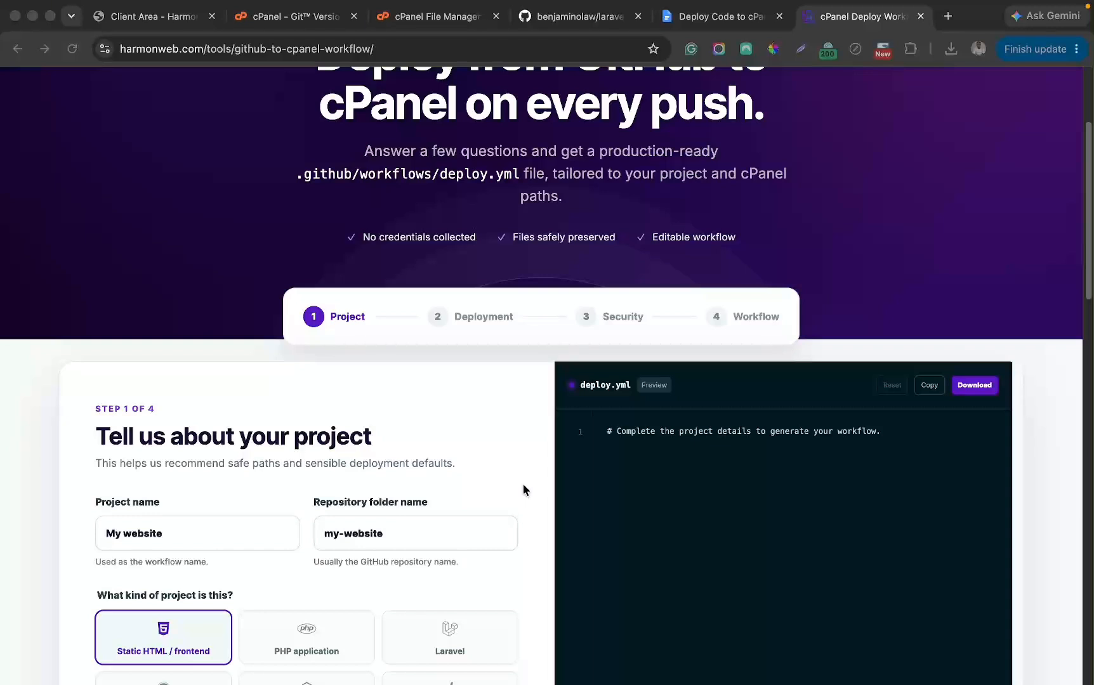
- Switch to Terminal and generate a 4096-bit RSA key pair at ~/.ssh/git_workflow with an empty passphrase
mouse_move(553, 667)
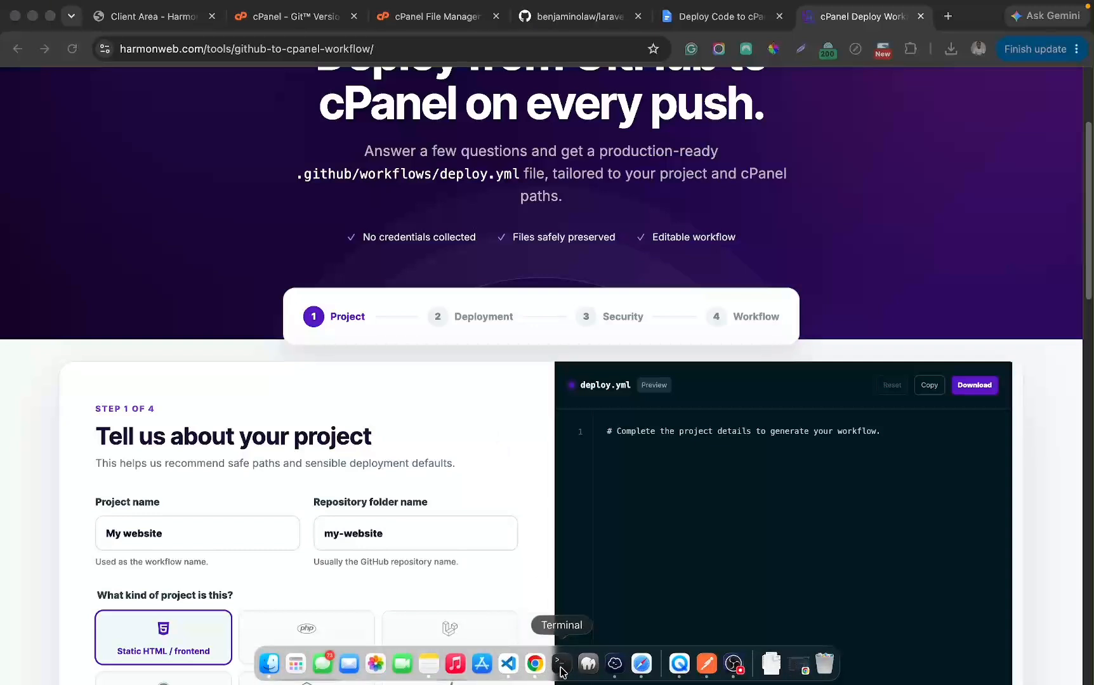
click(561, 667)
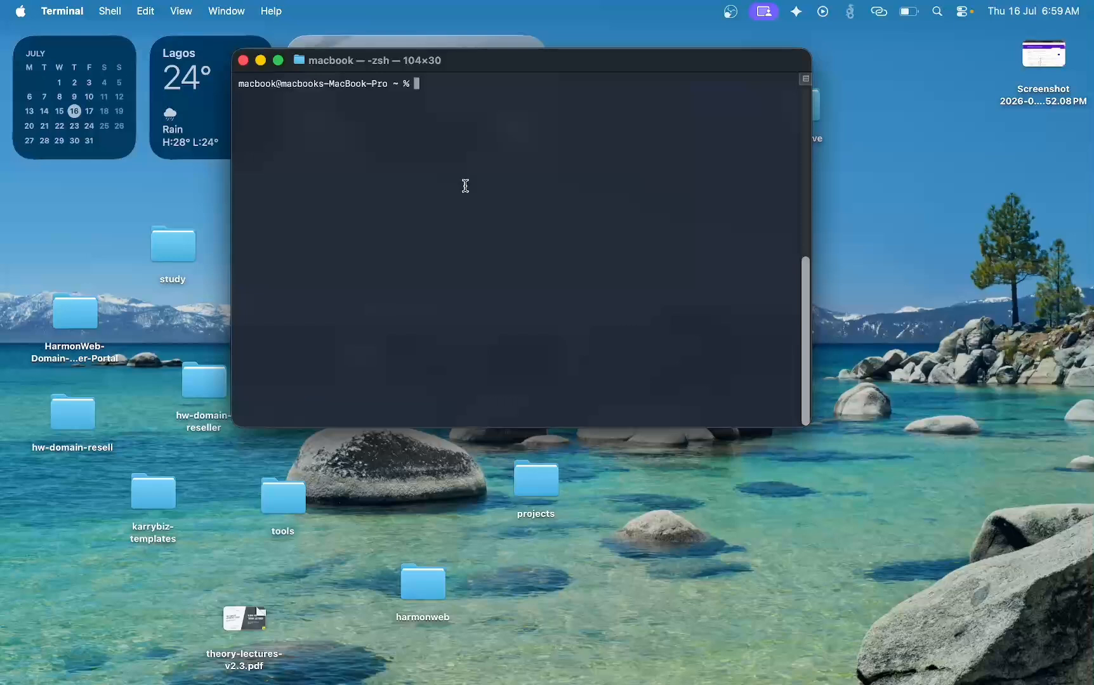
text(ssh-keygen -t rsa -b 4096 -f ~/.ssh/git_workflow)
key(Return)
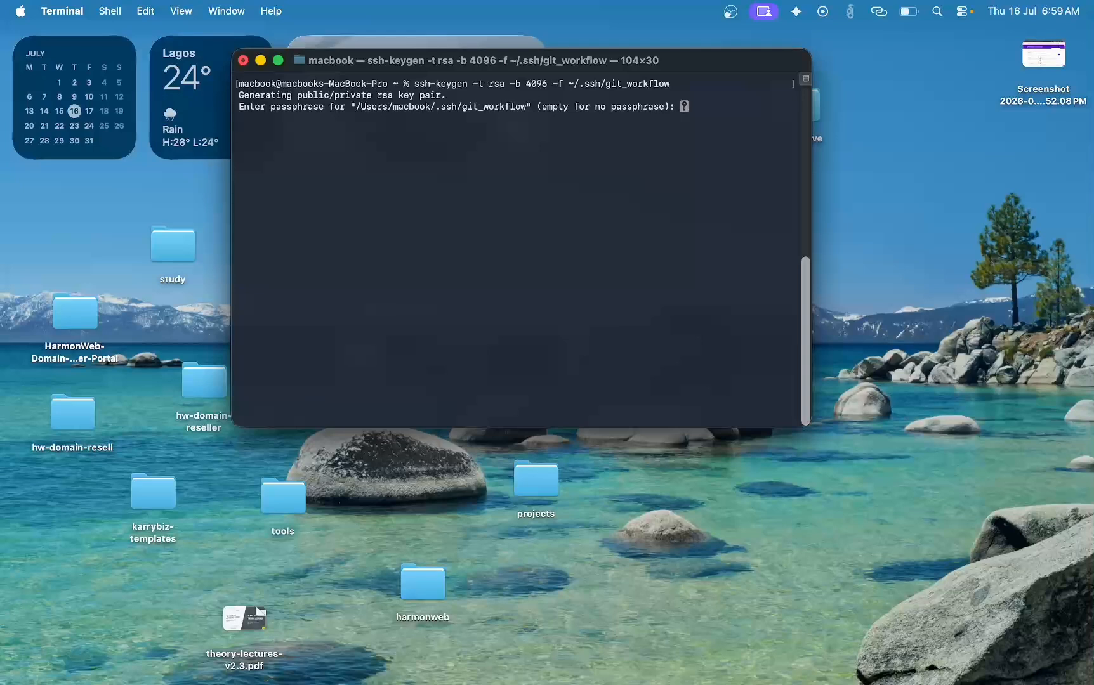
key(Return)
key(Return)
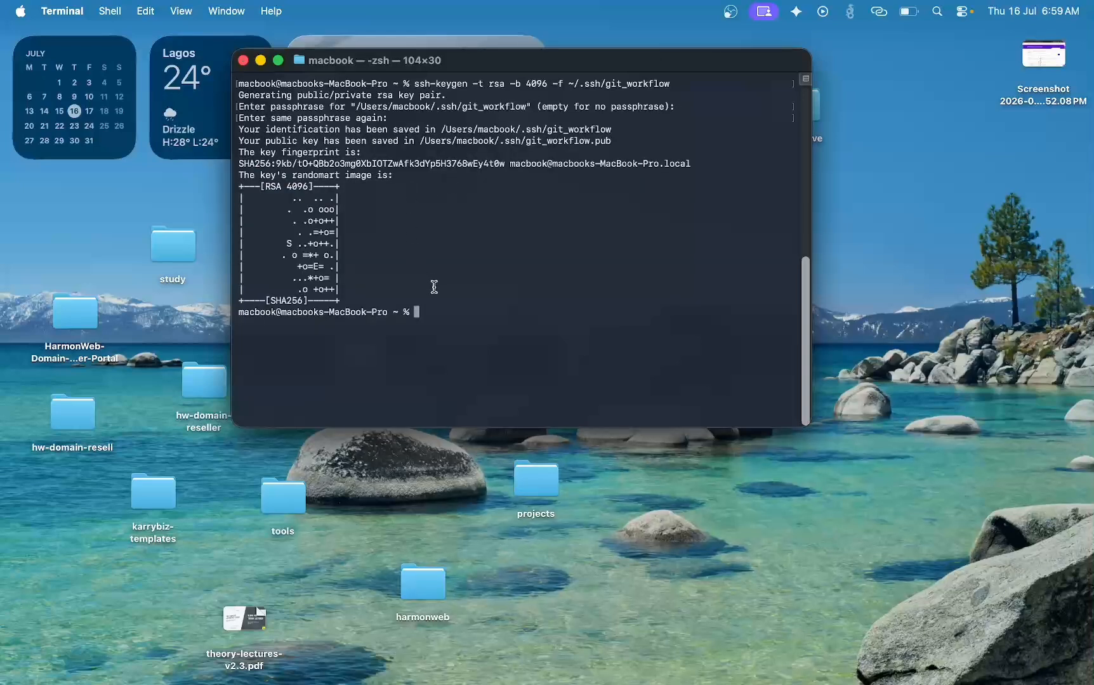
- Change to the .ssh folder and display the contents of the git_workflow private key file
text(cd .ssh)
key(Return)
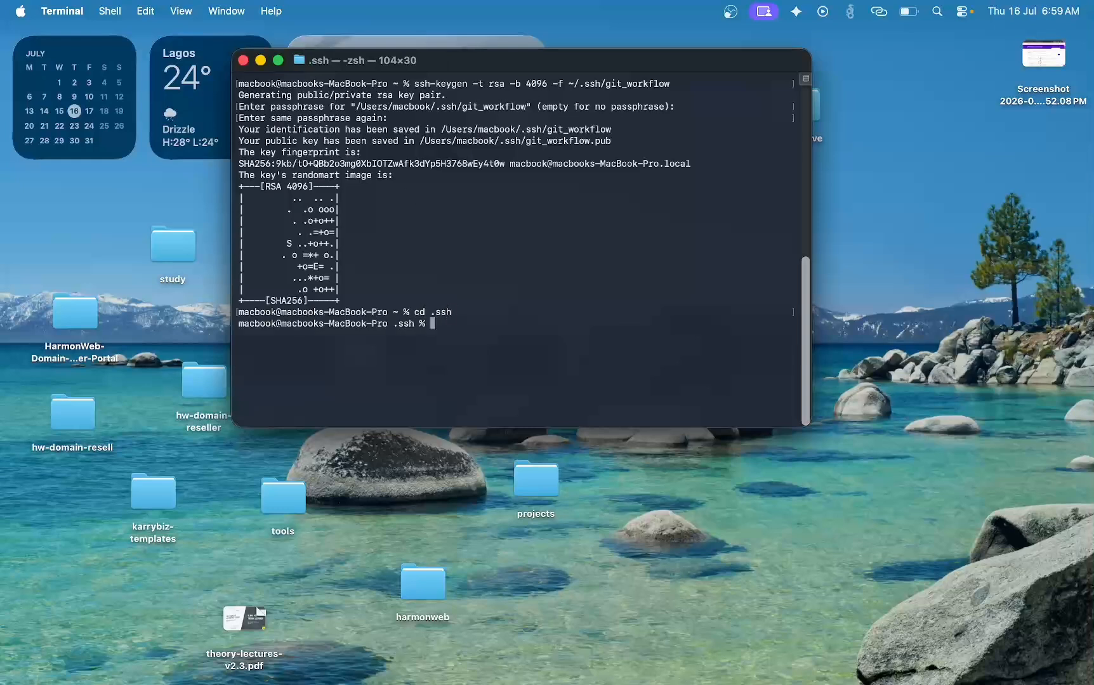
text(cat git_wo)
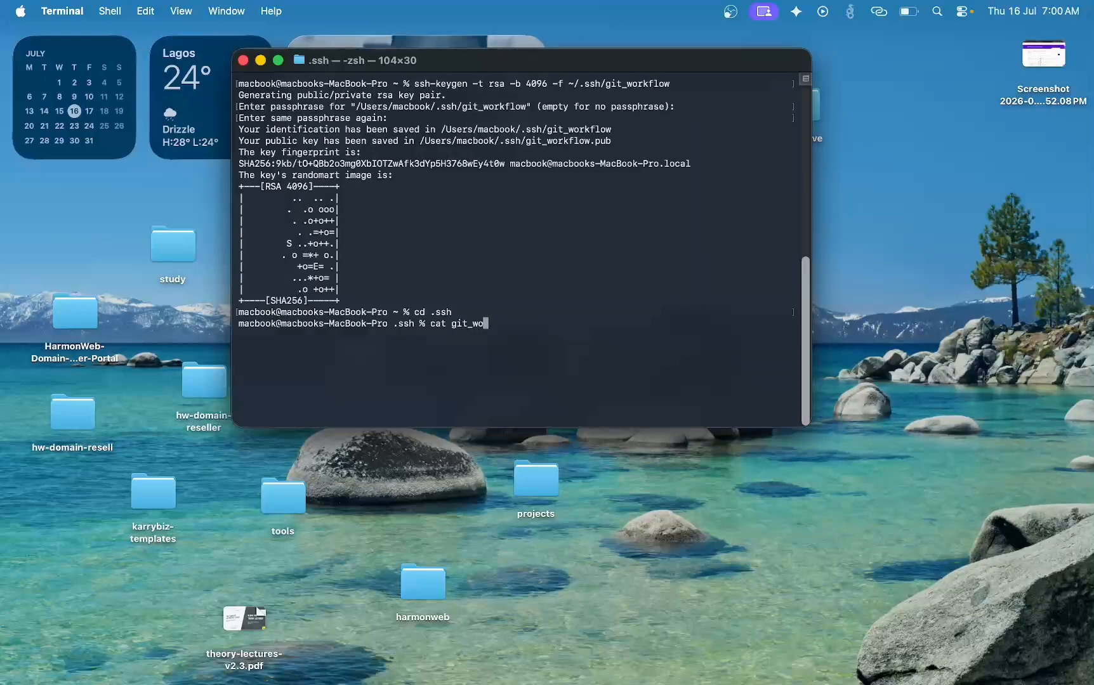
text(rkflow)
key(Return)
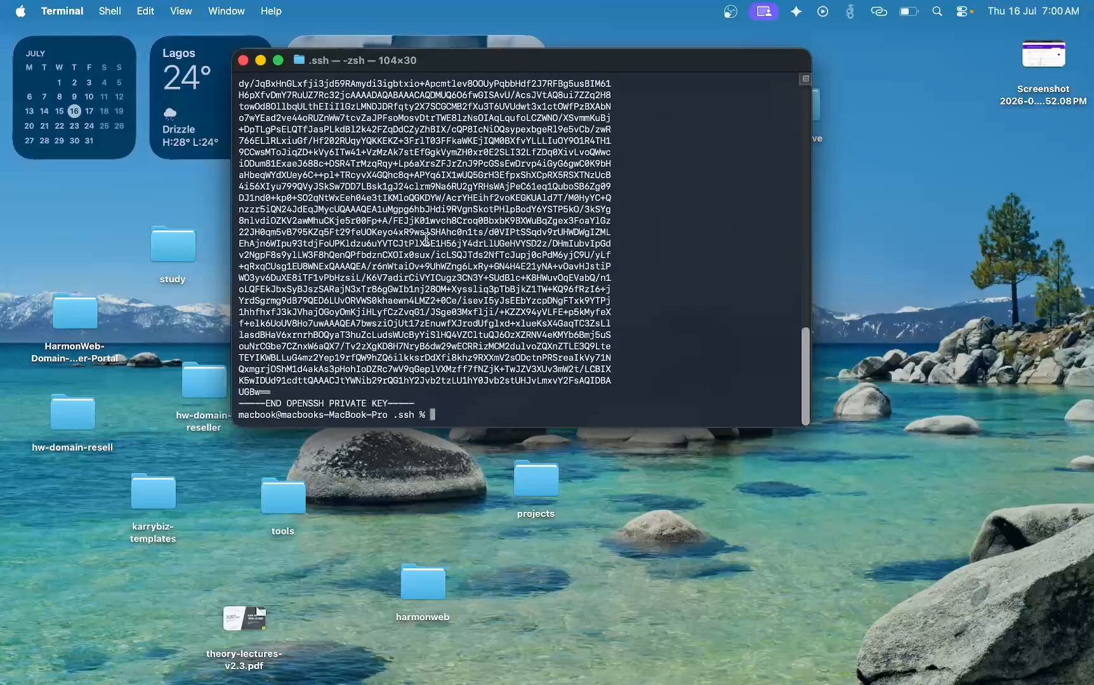
scroll(431, 247, up, 10)
scroll(427, 237, down, 10)
scroll(427, 238, down, 1)
- Display the git_workflow.pub file and copy the whole public key
text(cat git_workflow.pub)
key(Return)
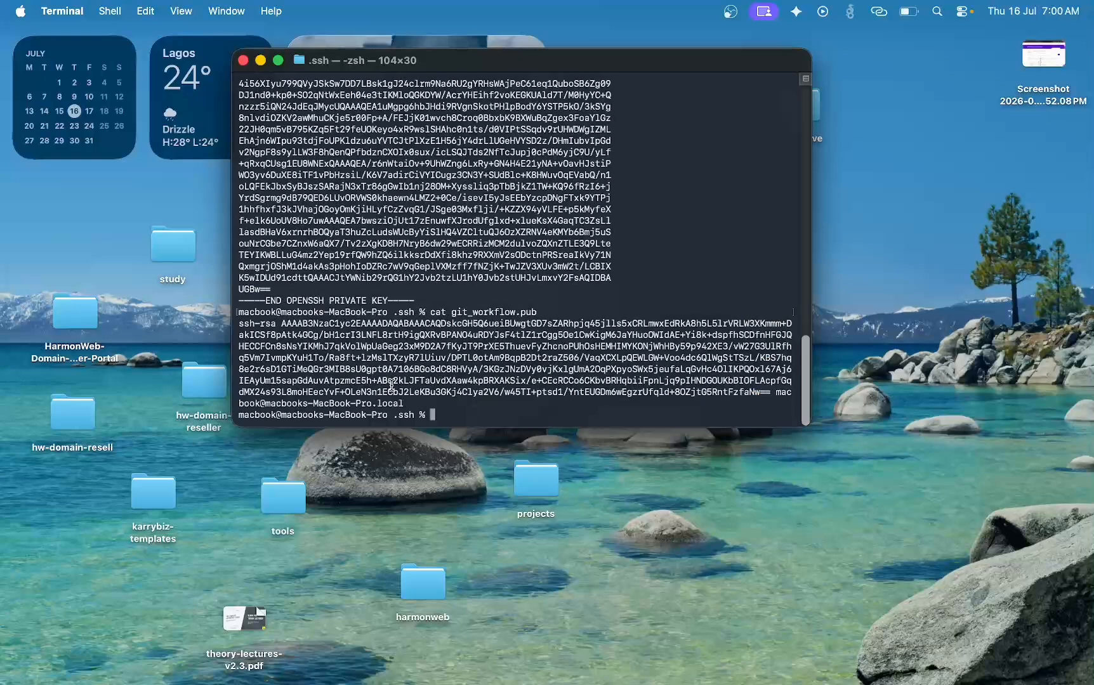
drag(405, 405, 235, 324)
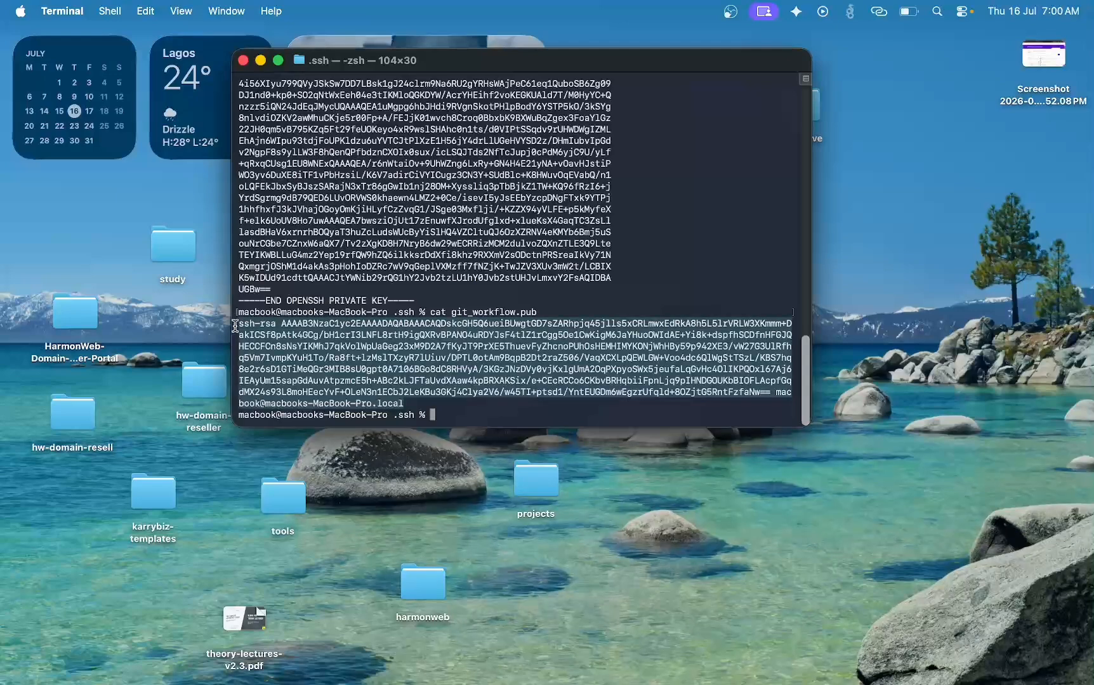
key(super+c)
- Switch to cPanel in the browser and open the SSH key import form under SSH Access
key(ctrl+Right)
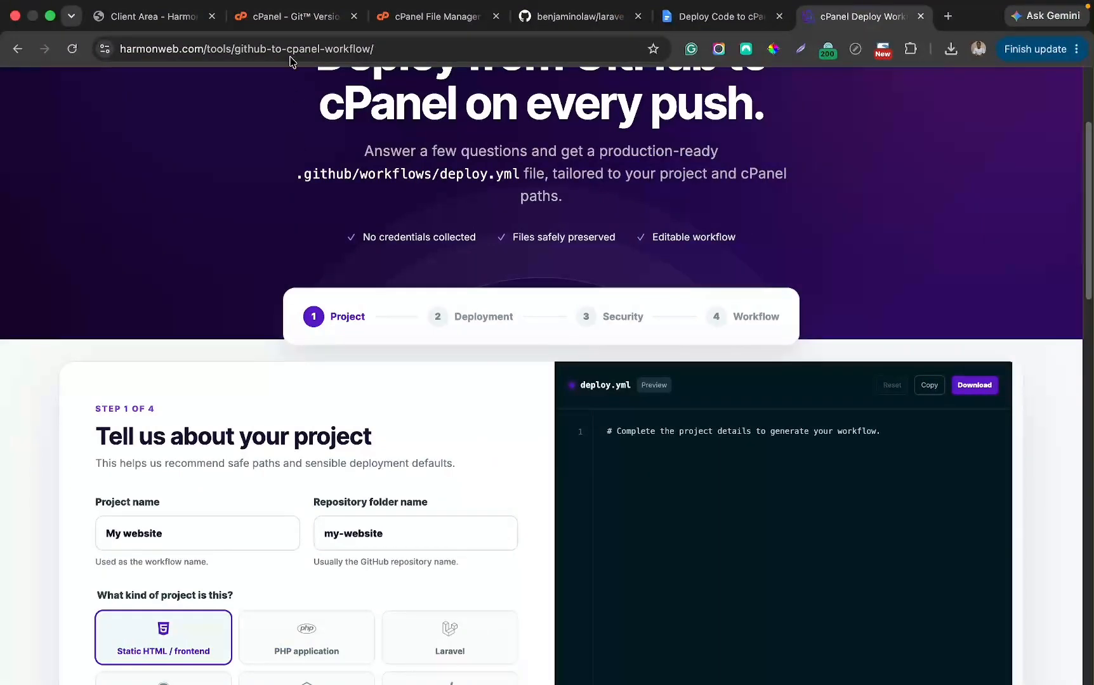
click(289, 17)
click(75, 103)
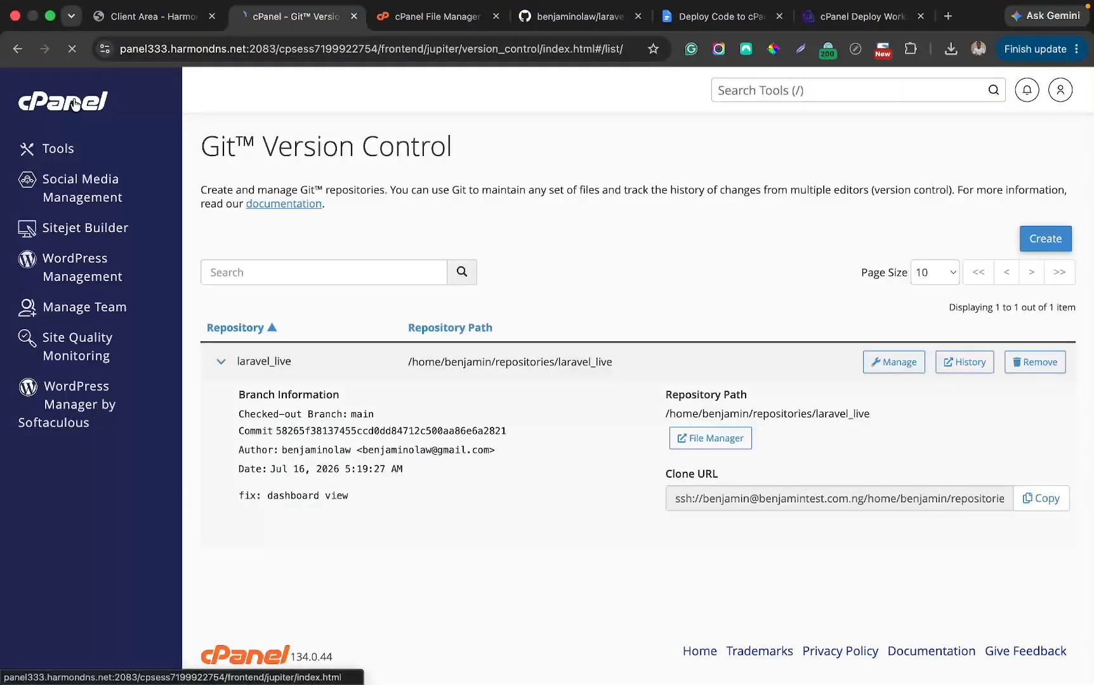
scroll(674, 234, down, 20)
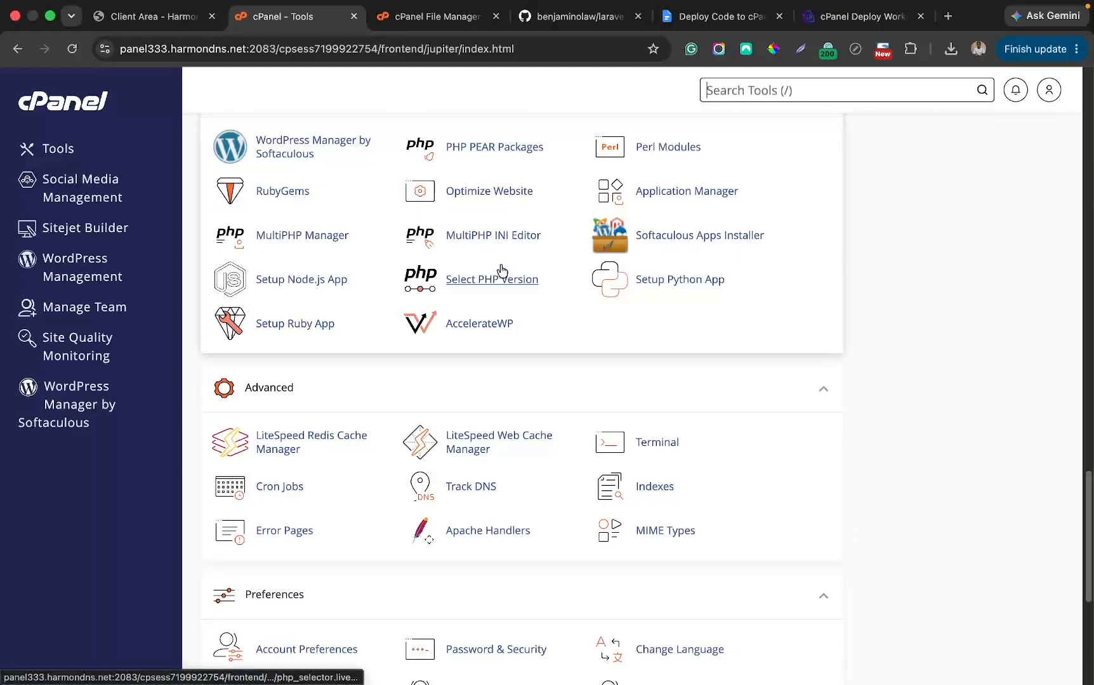
scroll(489, 276, down, 3)
scroll(487, 275, up, 4)
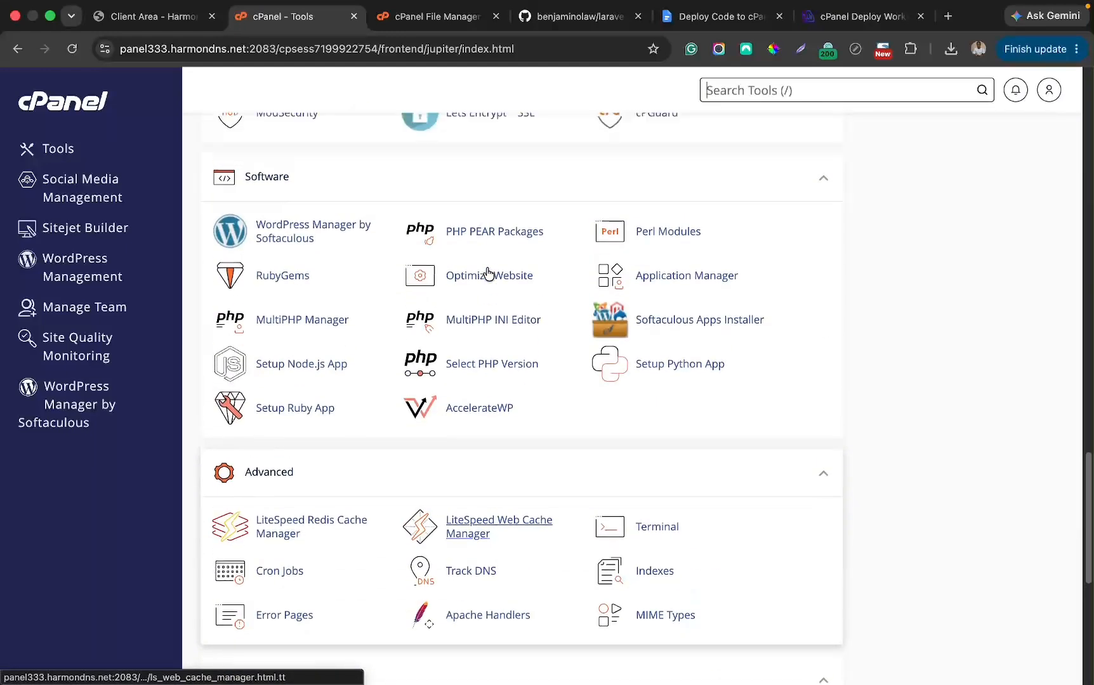
scroll(487, 273, up, 5)
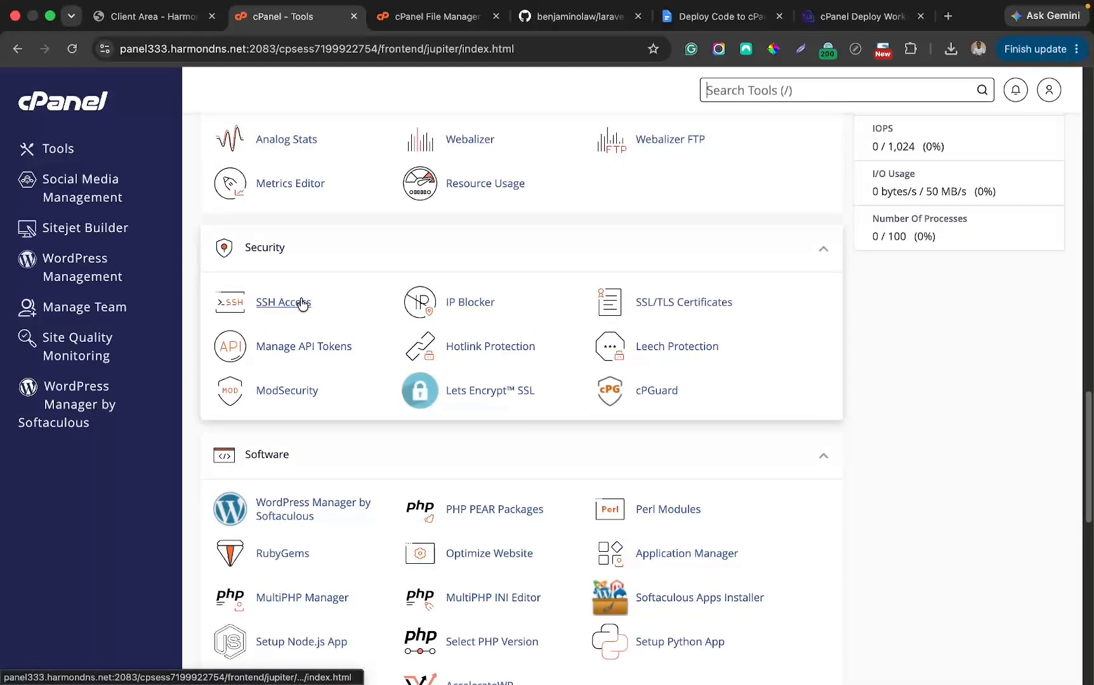
click(302, 303)
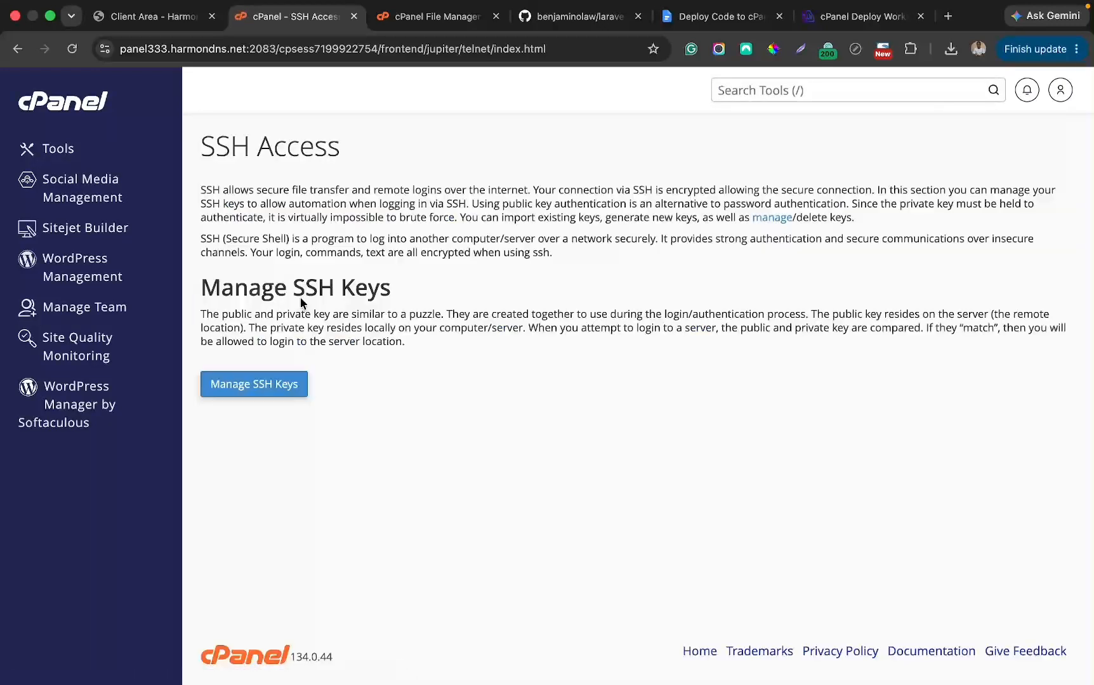
click(273, 388)
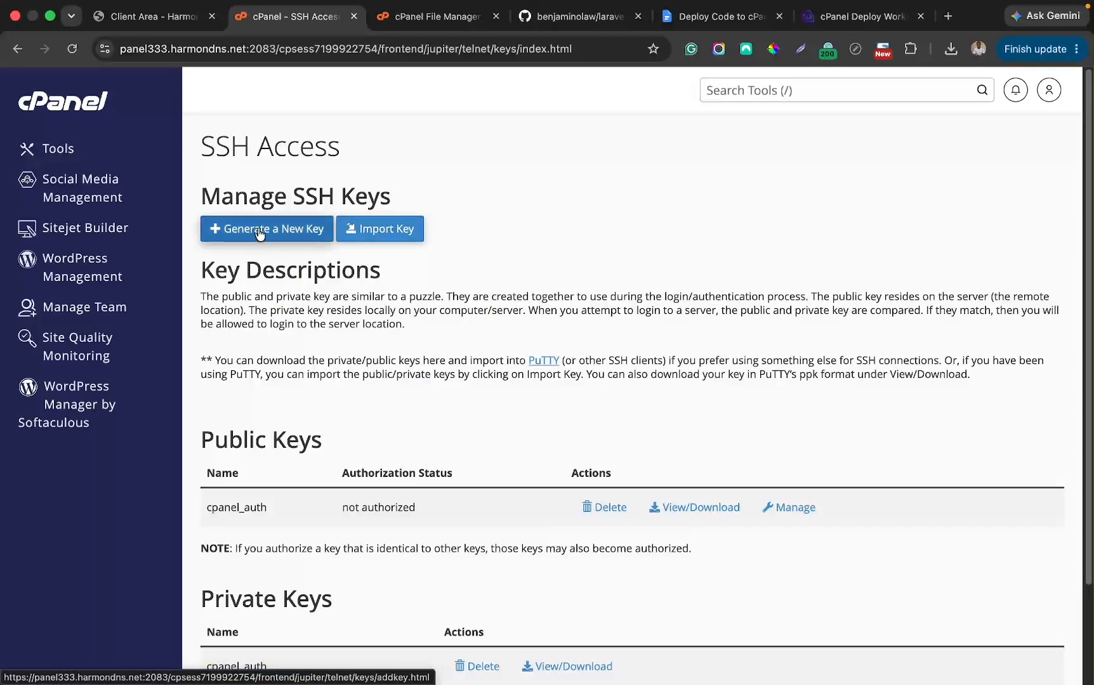
click(382, 230)
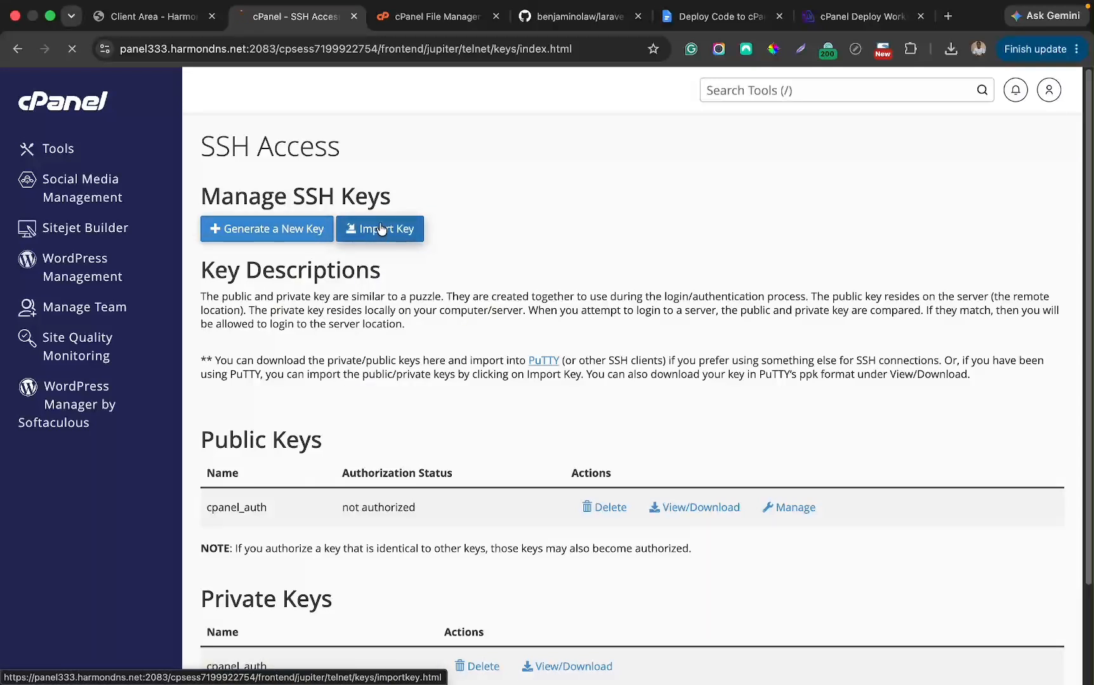
- Name the imported key git_workflow and paste the copied public key into the public key field
click(439, 263)
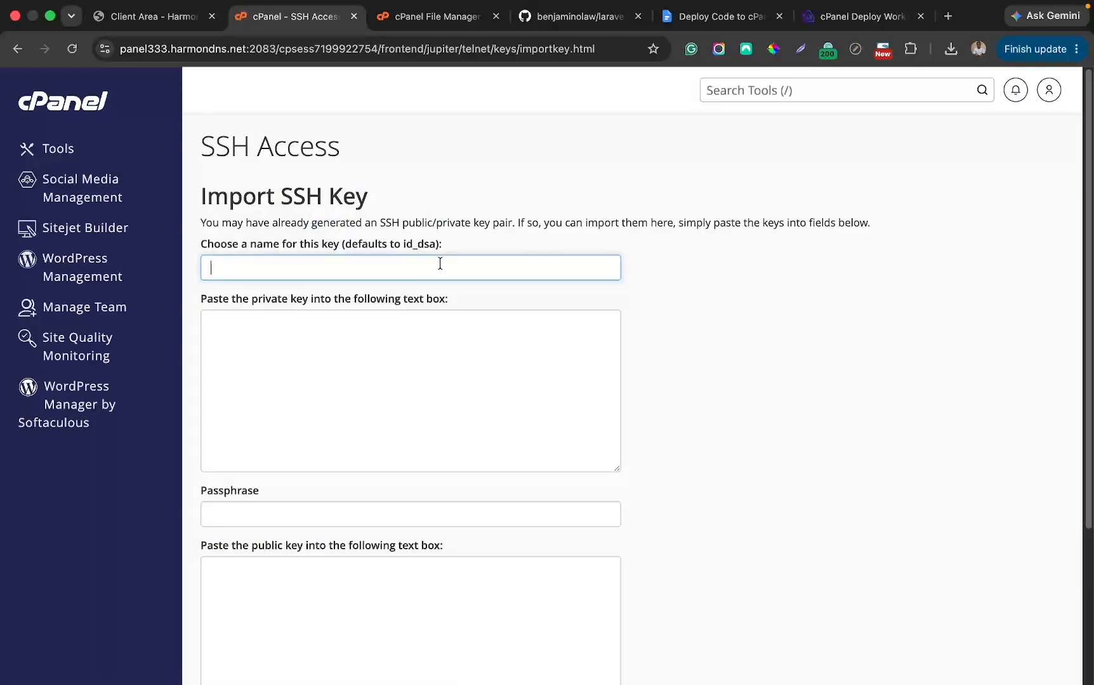
text(git_worf)
key(BackSpace)
text(kd)
text(flo)
text(w)
click(288, 590)
key(super+v)
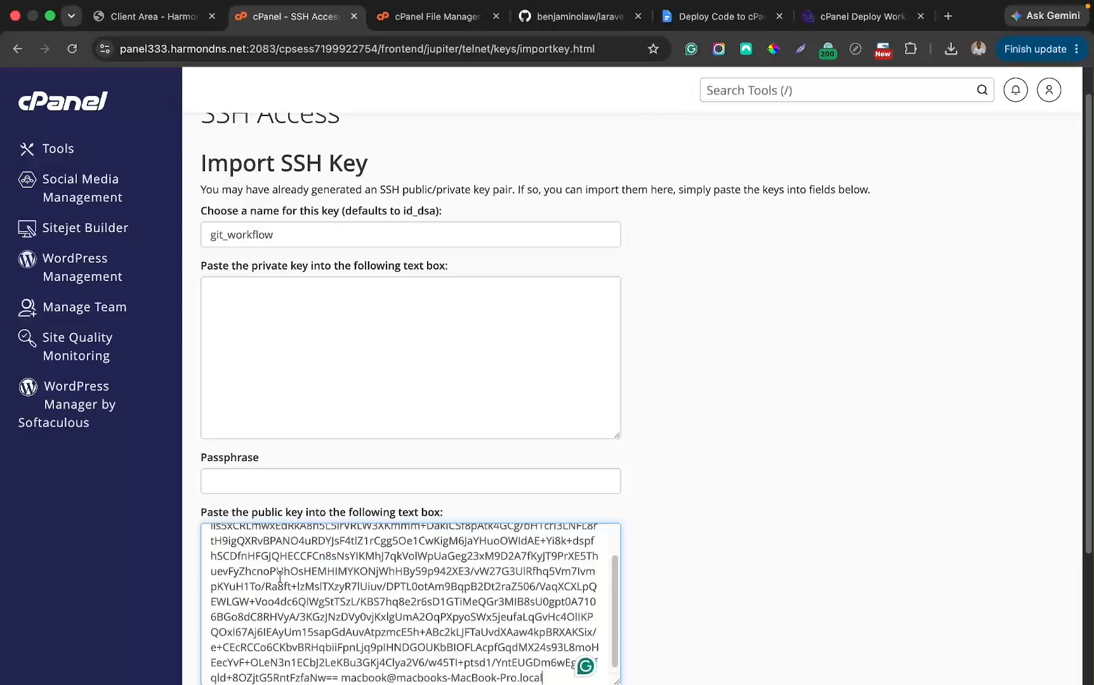
scroll(279, 576, down, 5)
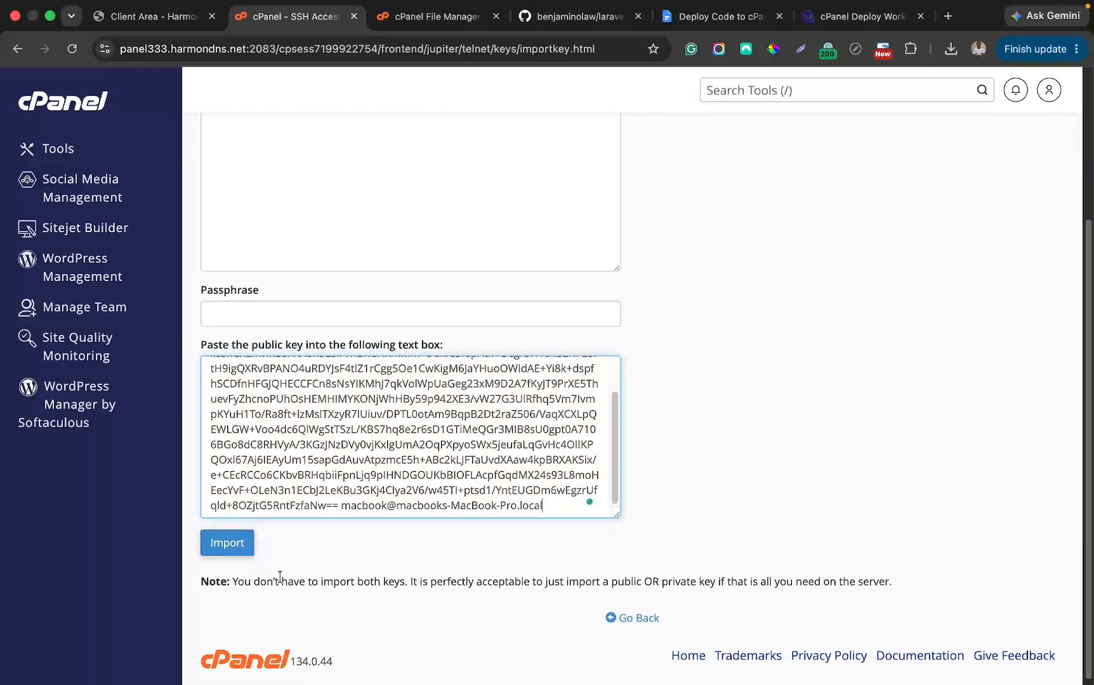
- Switch to Terminal and copy the complete git_workflow private key, including its BEGIN and END lines
key(ctrl+Left)
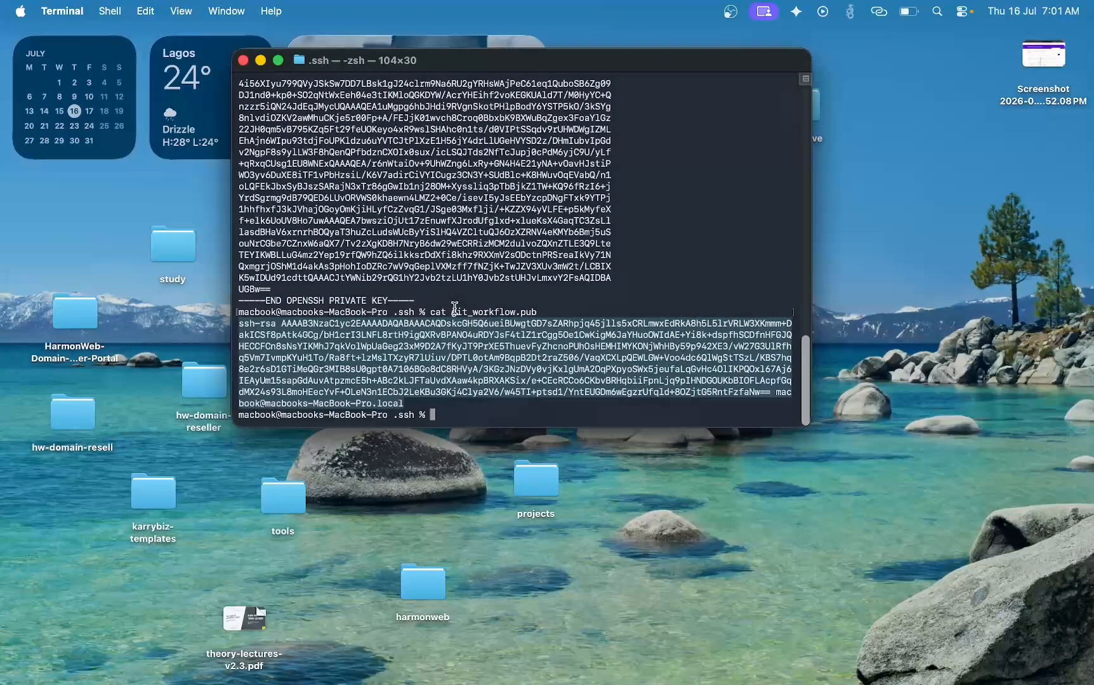
scroll(437, 309, up, 3)
scroll(438, 309, down, 2)
drag(411, 329, 237, 277)
scroll(317, 269, up, 15)
scroll(314, 271, down, 3)
key(super+c)
right_click(276, 312)
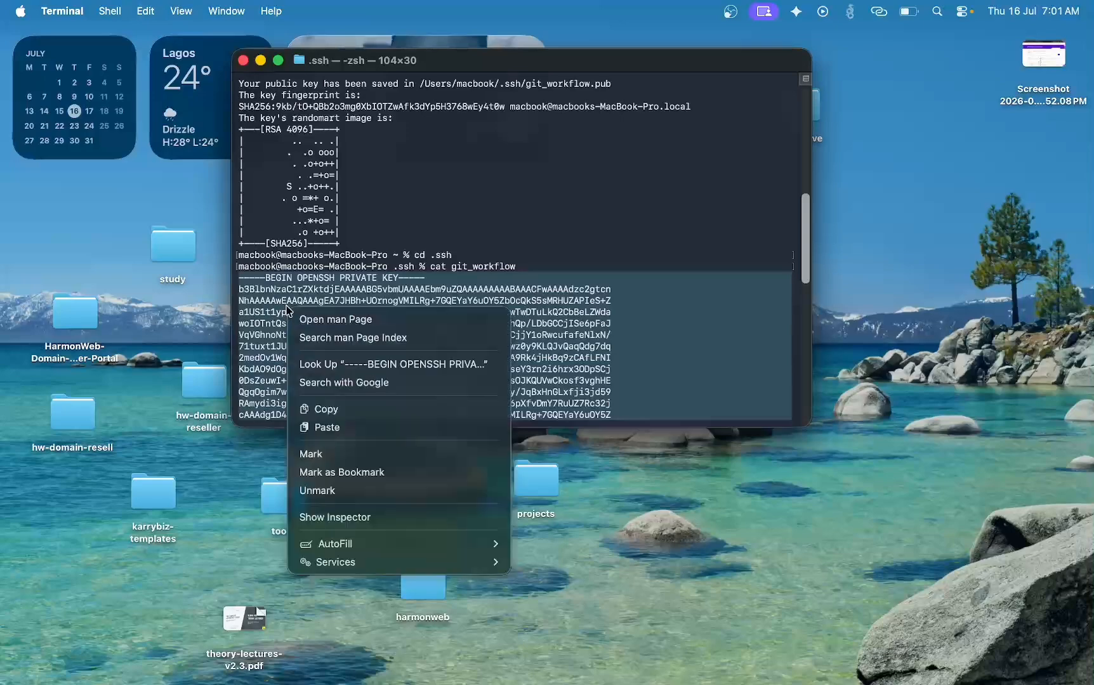
click(333, 409)
scroll(332, 409, down, 4)
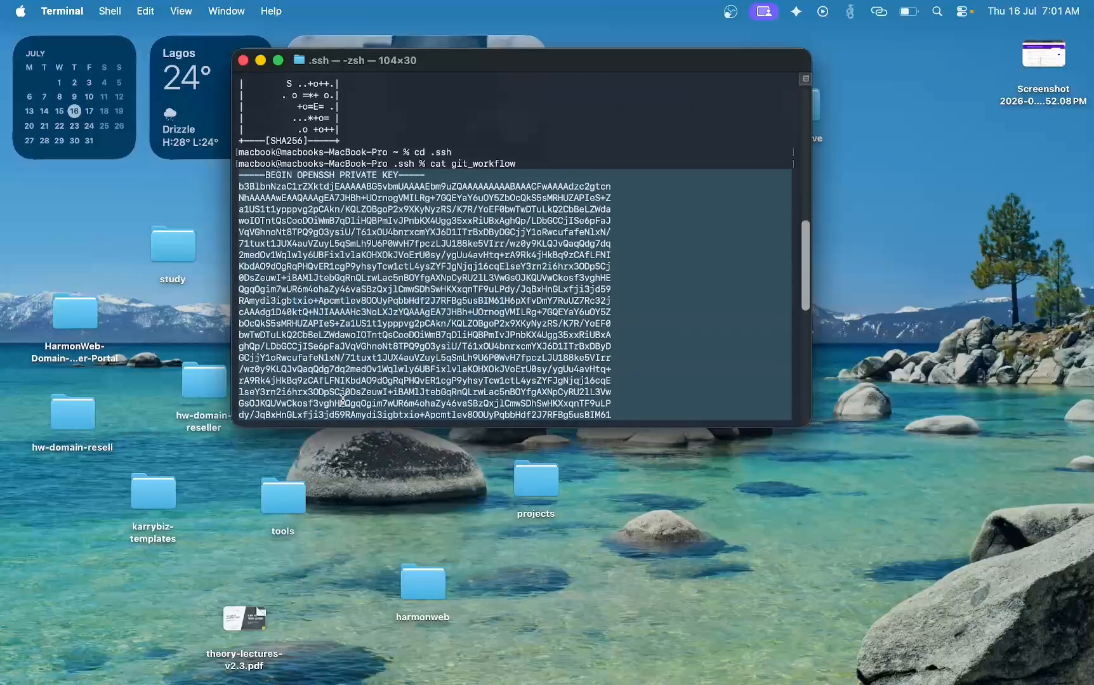
- Return to cPanel, paste the copied private key into the private key field, leave the passphrase empty and import the git_workflow key
key(ctrl+Right)
click(292, 227)
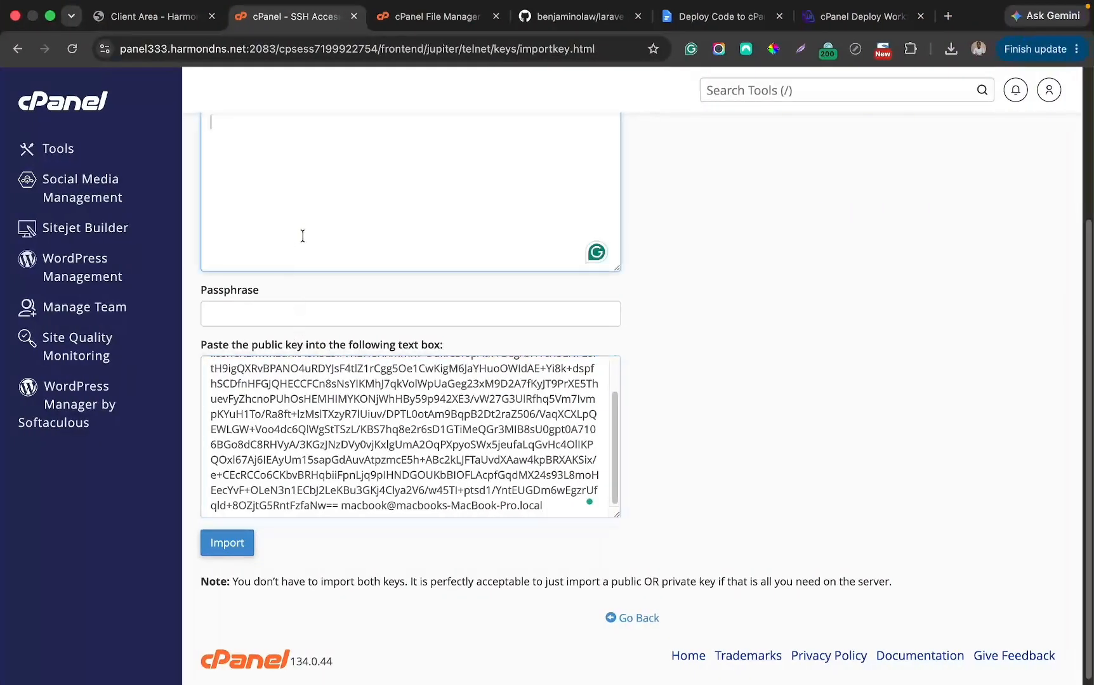
key(super+v)
scroll(337, 273, up, 5)
scroll(382, 337, up, 3)
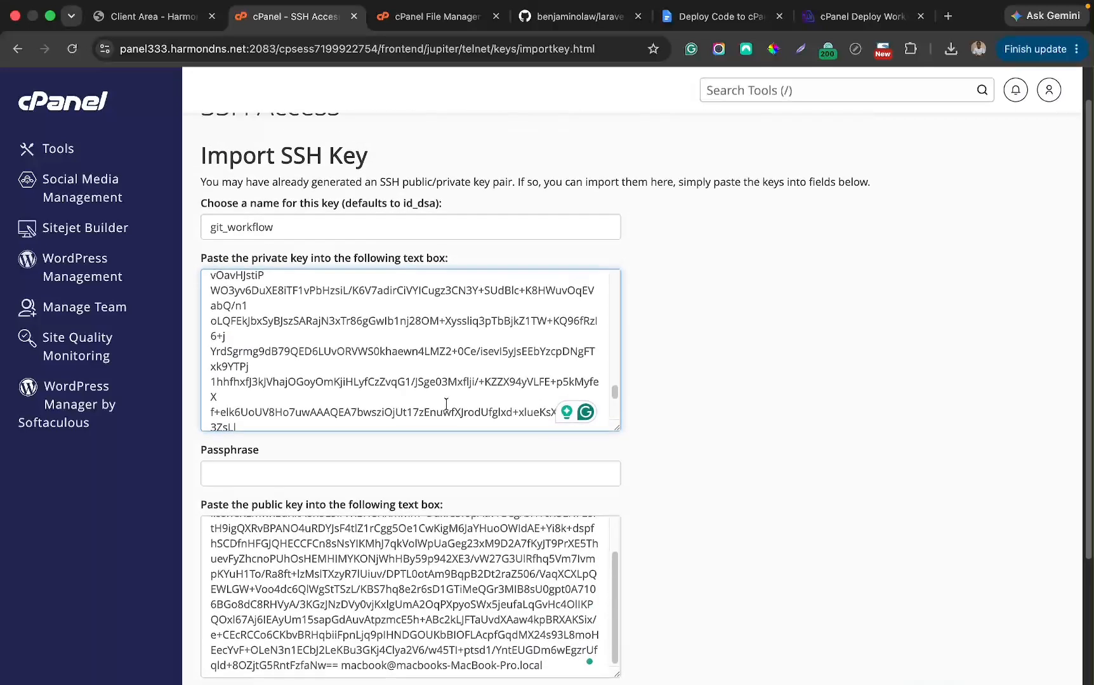
right_click(367, 475)
click(268, 471)
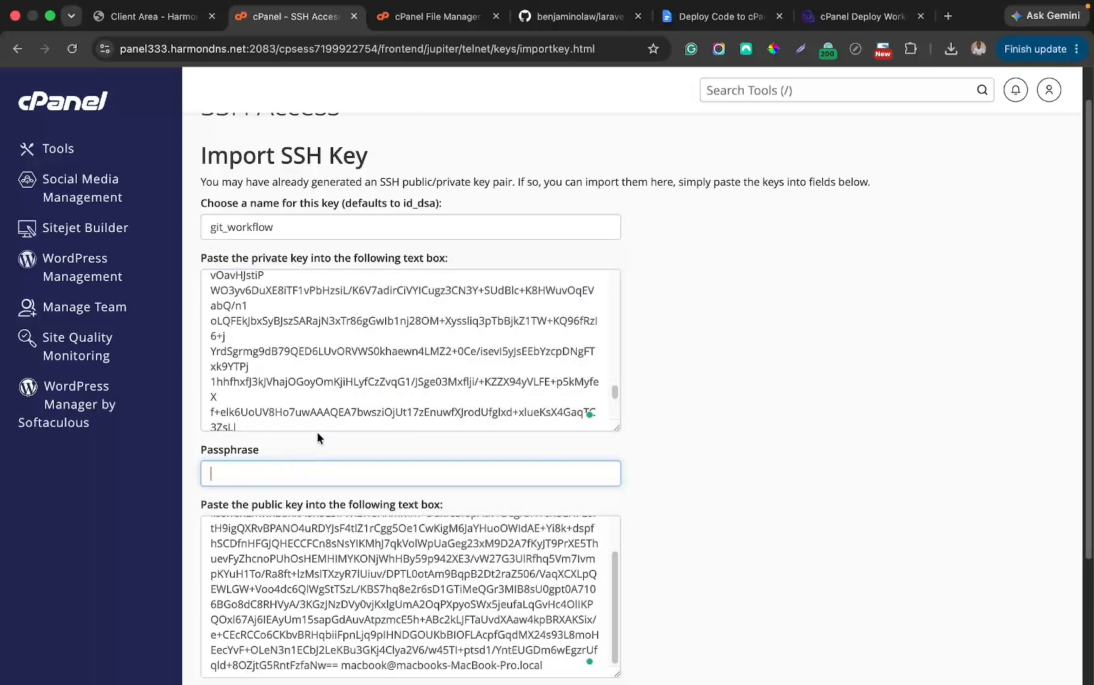
scroll(318, 435, down, 3)
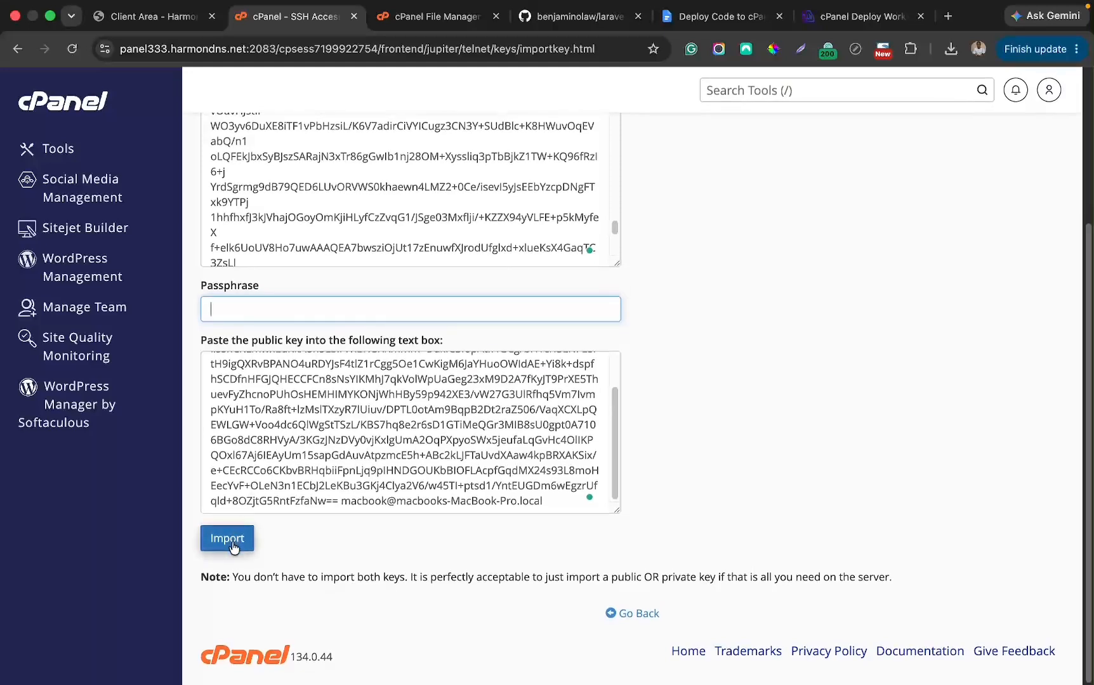
click(233, 544)
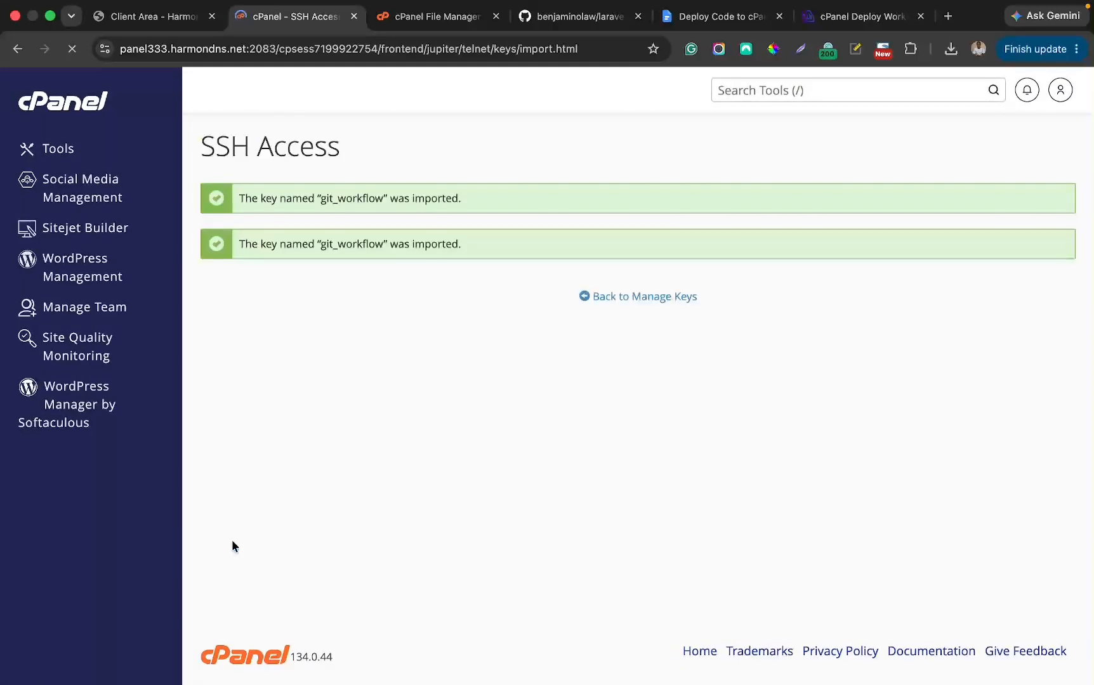
- Authorize the git_workflow public key in SSH key management and return to the key list
click(643, 297)
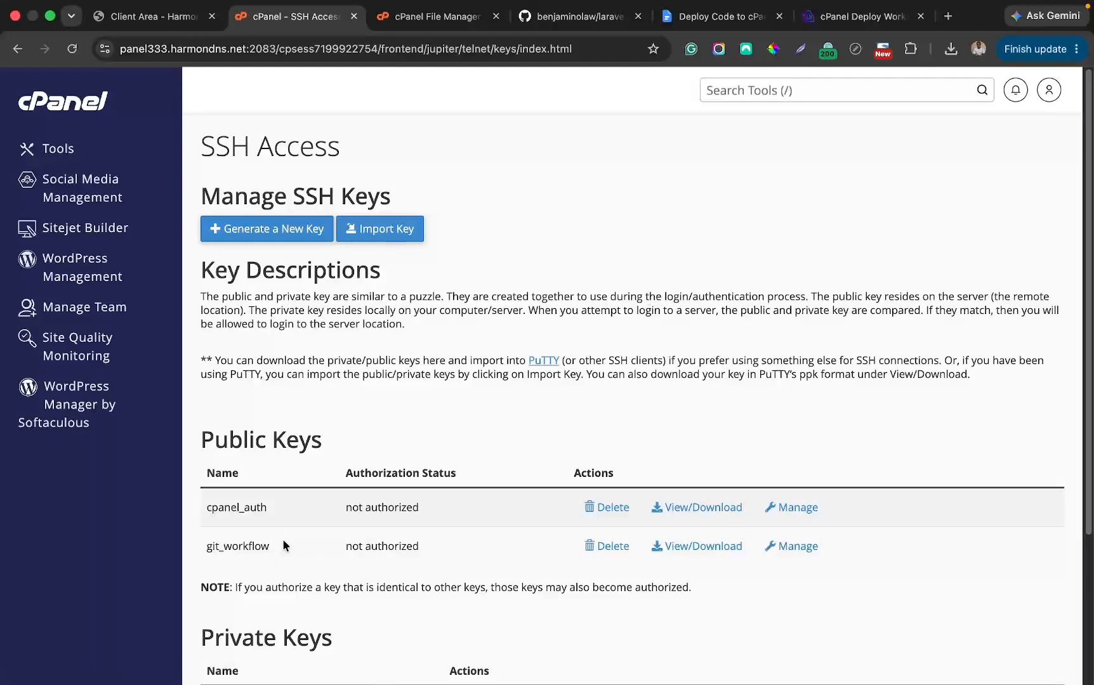
drag(345, 547, 449, 546)
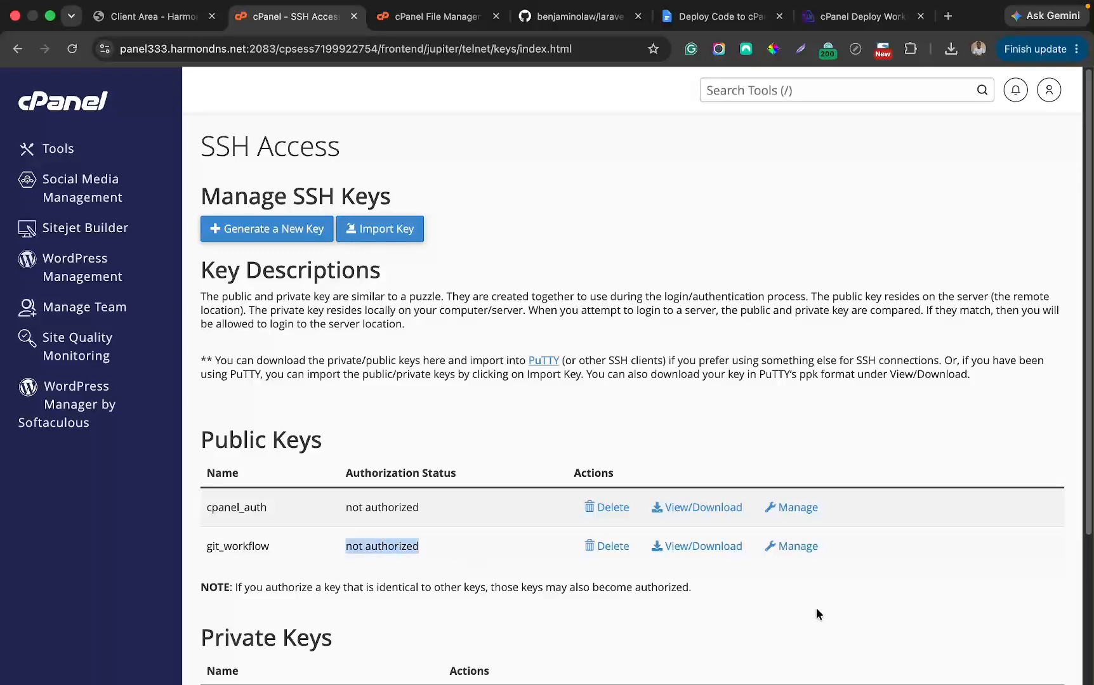
click(787, 550)
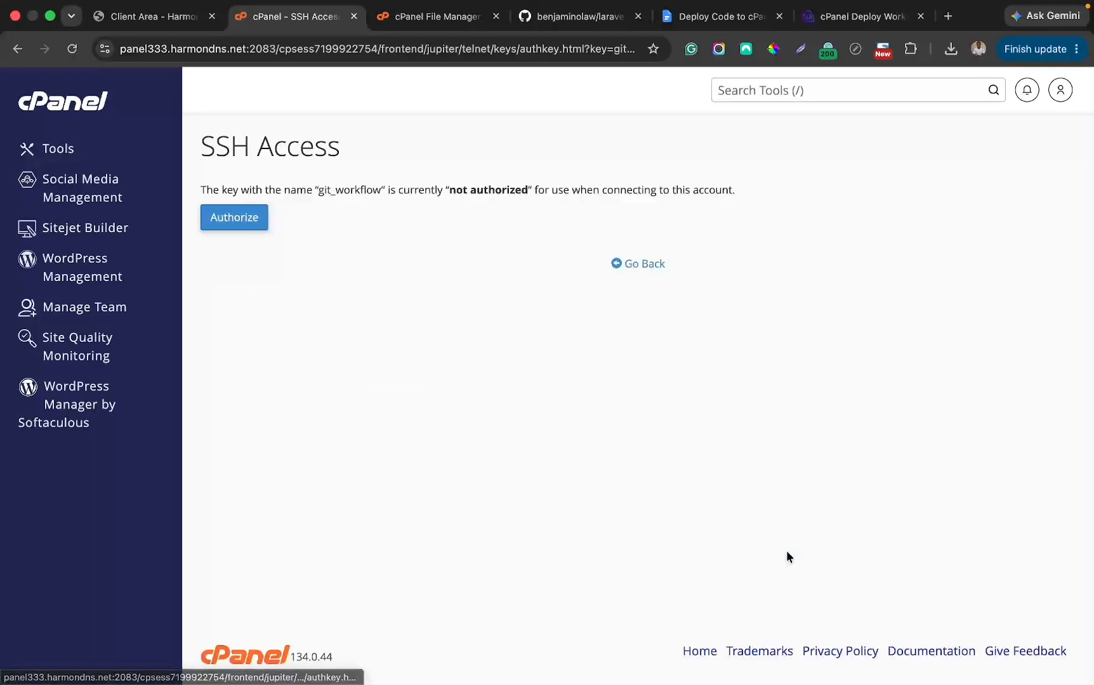
click(233, 223)
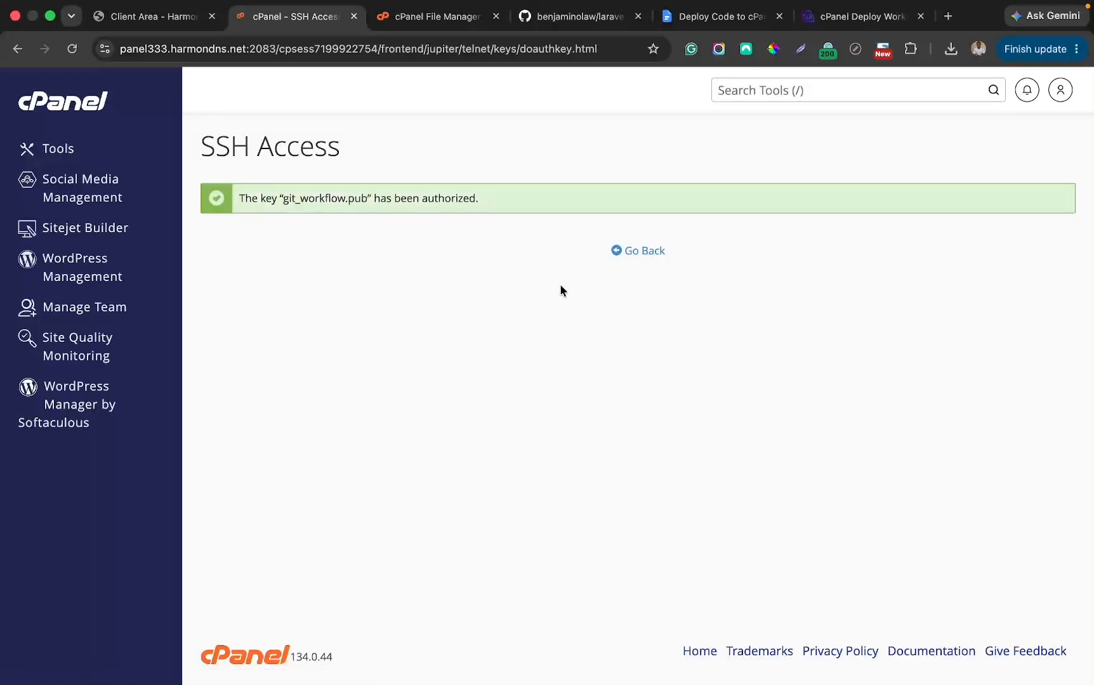
click(627, 251)
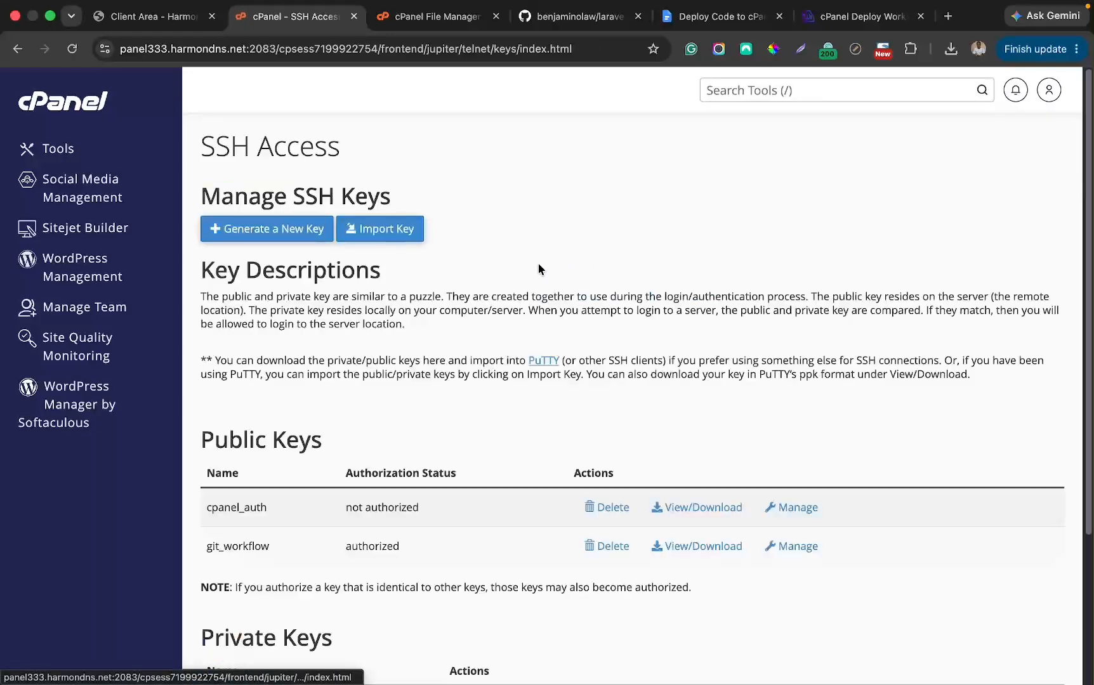
scroll(428, 452, down, 4)
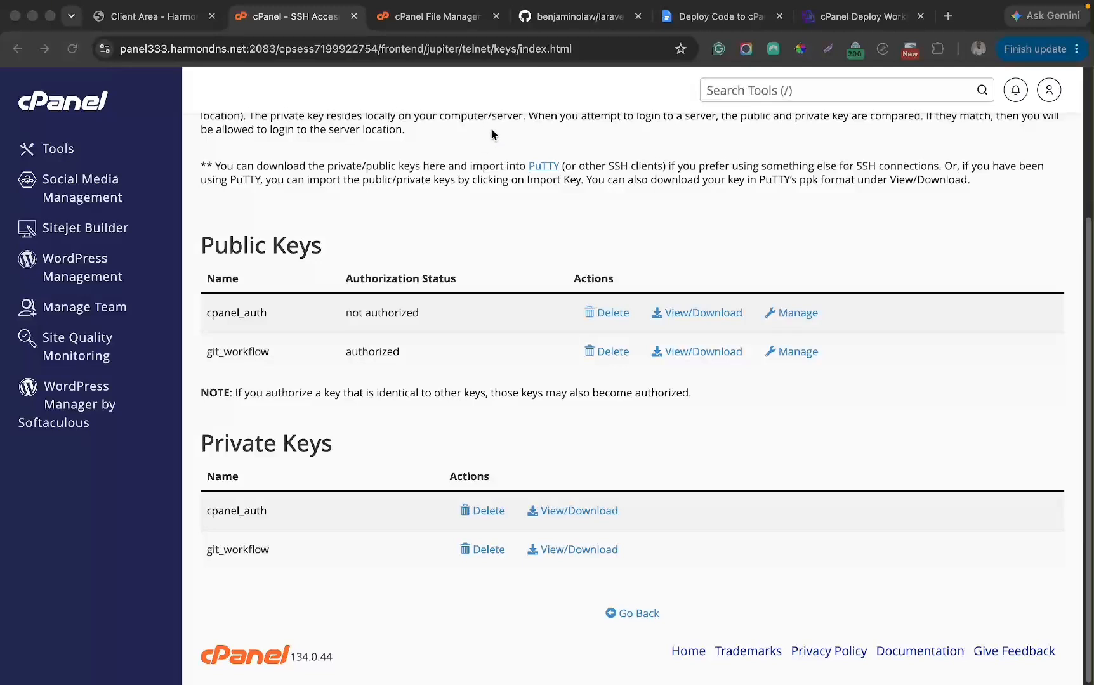
- Open cPanel's Terminal tool and check the server's rsync installation with rsync --version
click(717, 90)
text(ter)
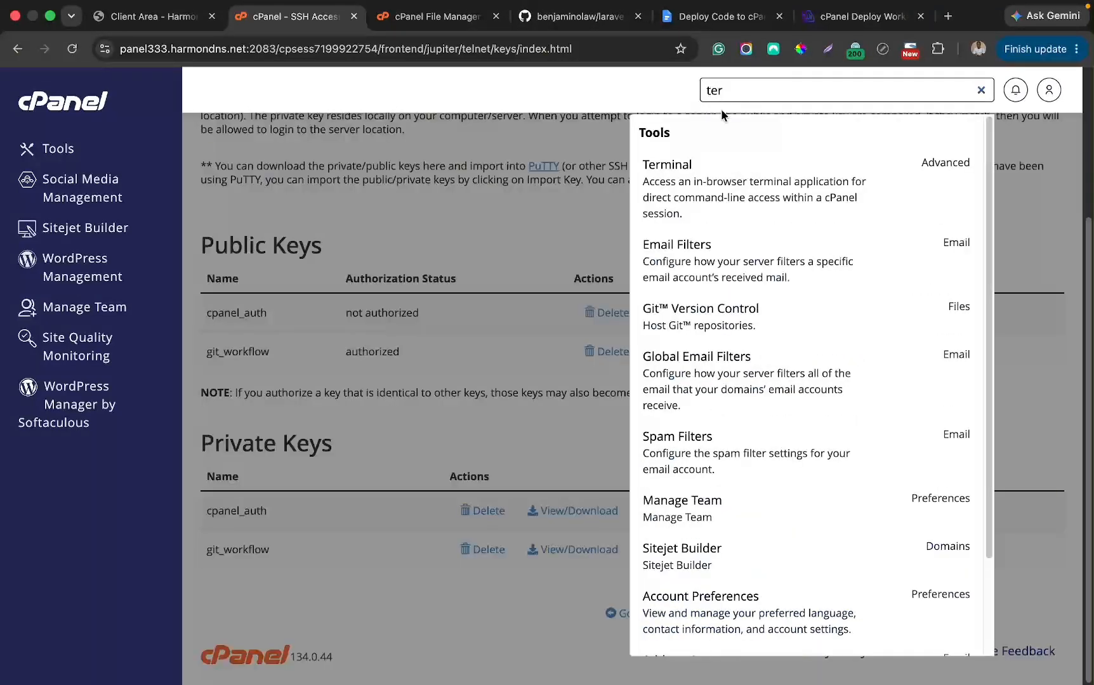
click(679, 166)
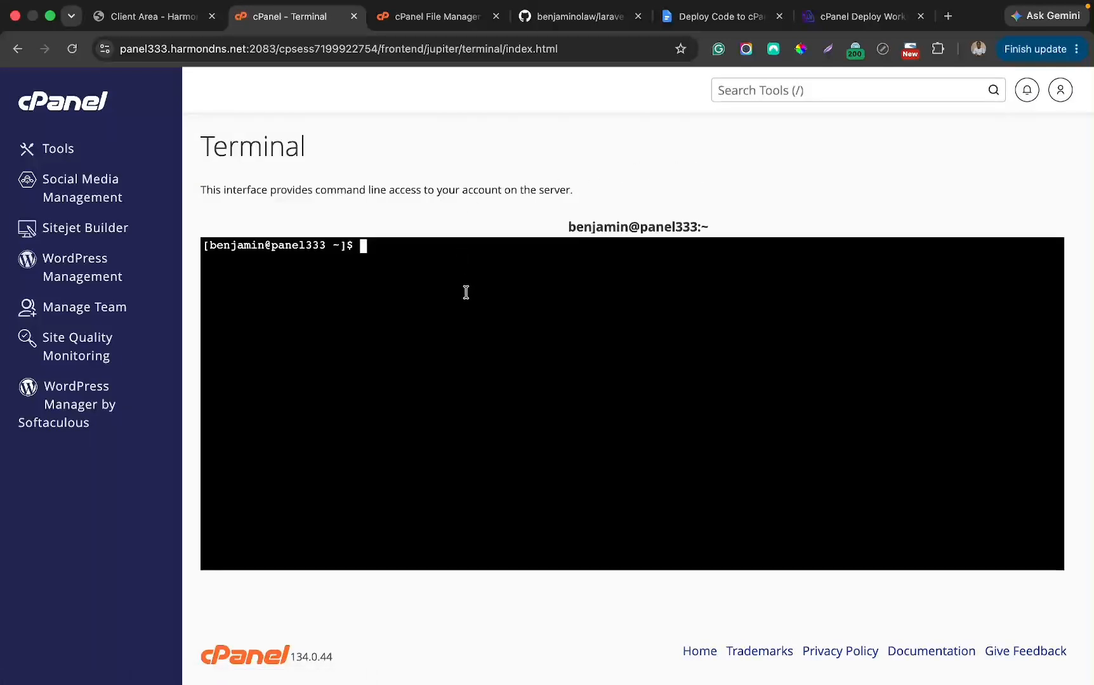
text(rsync --version)
key(Return)
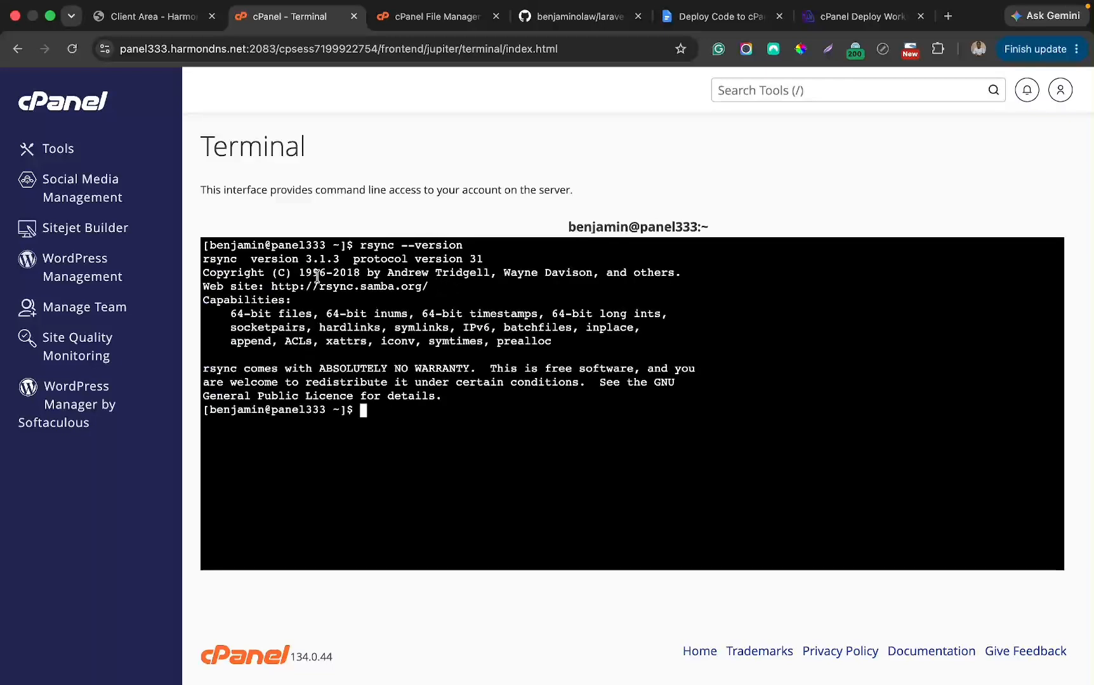
drag(205, 264, 567, 259)
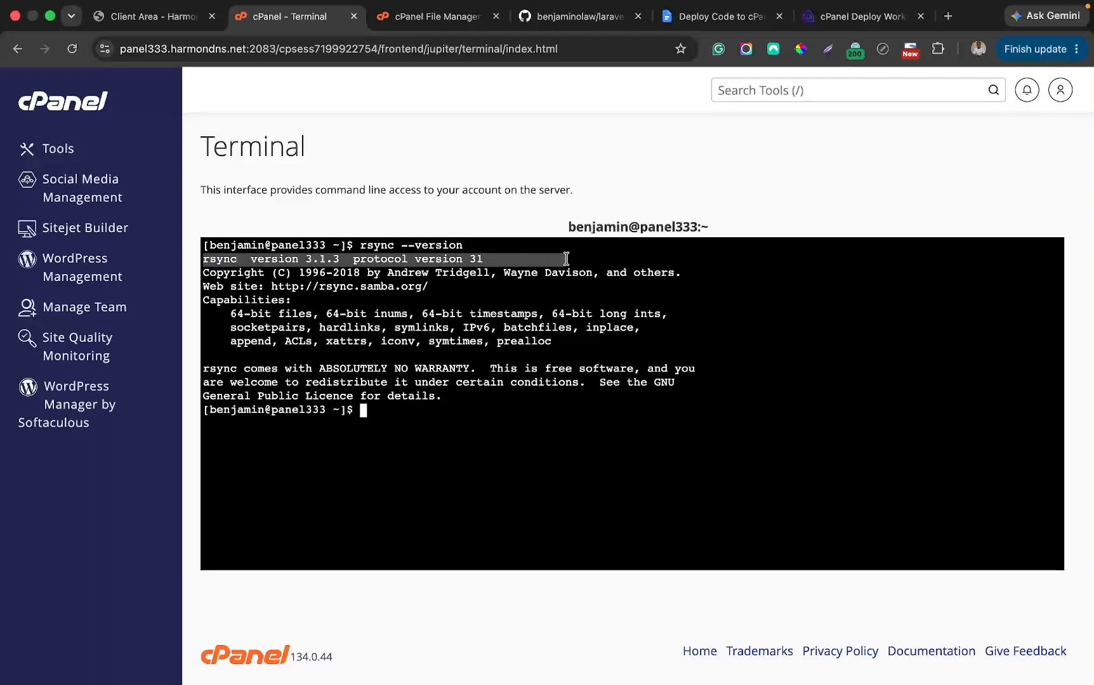
click(372, 411)
drag(372, 411, 391, 451)
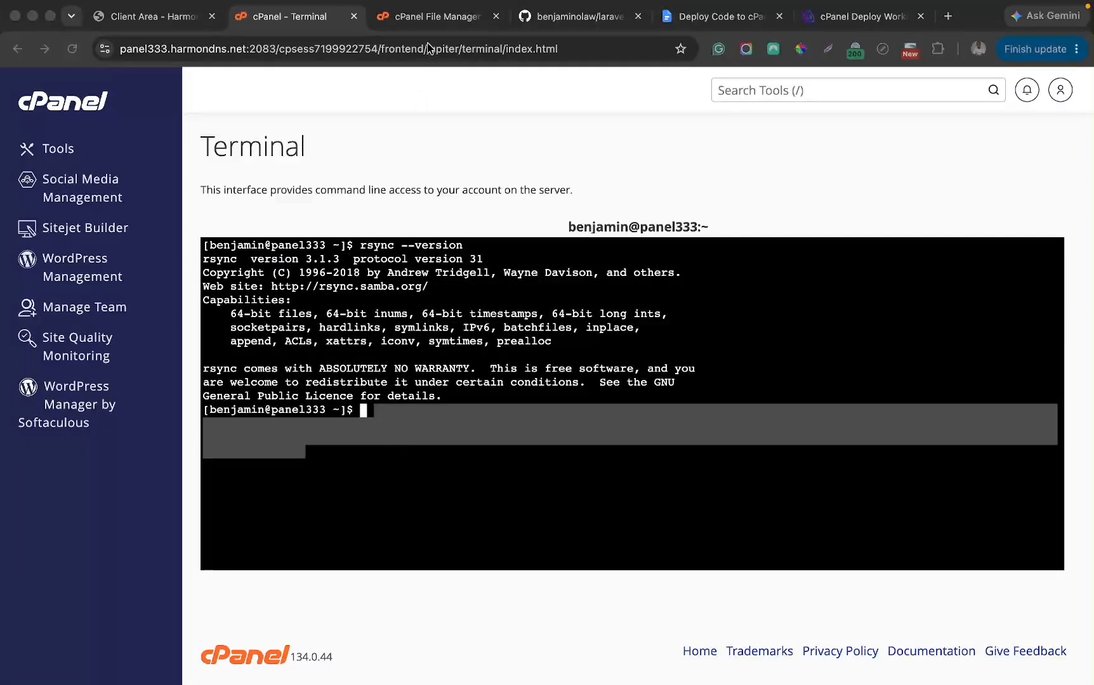
- In File Manager, examine the contents of public_html and of the repositories/laravel_live folder
click(424, 20)
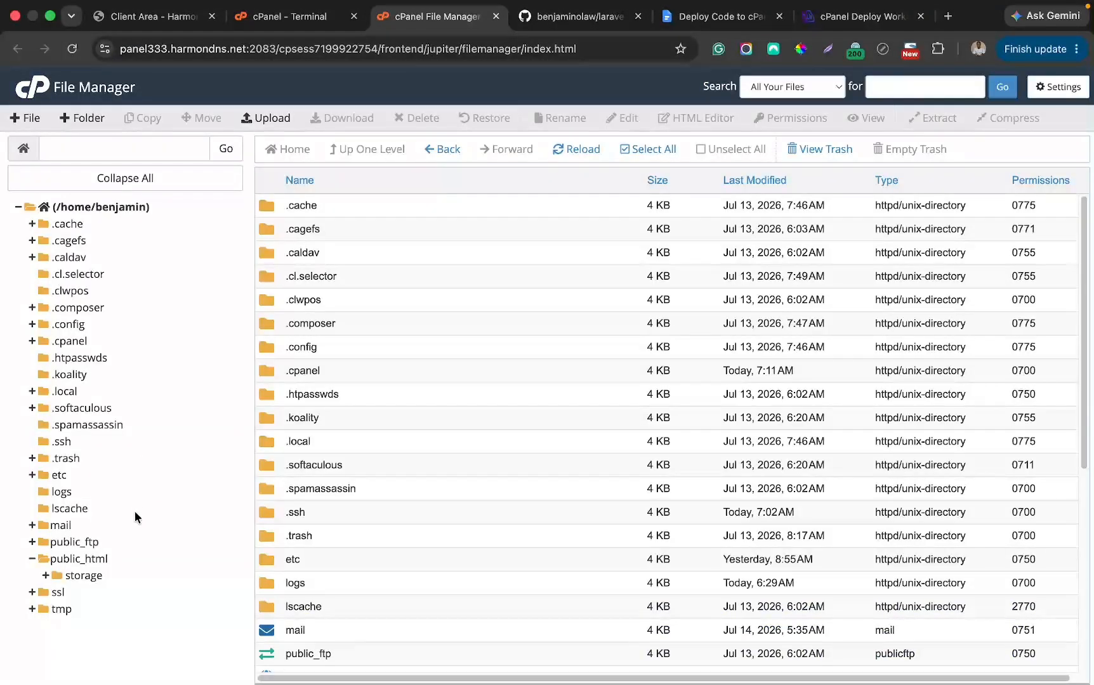
click(109, 555)
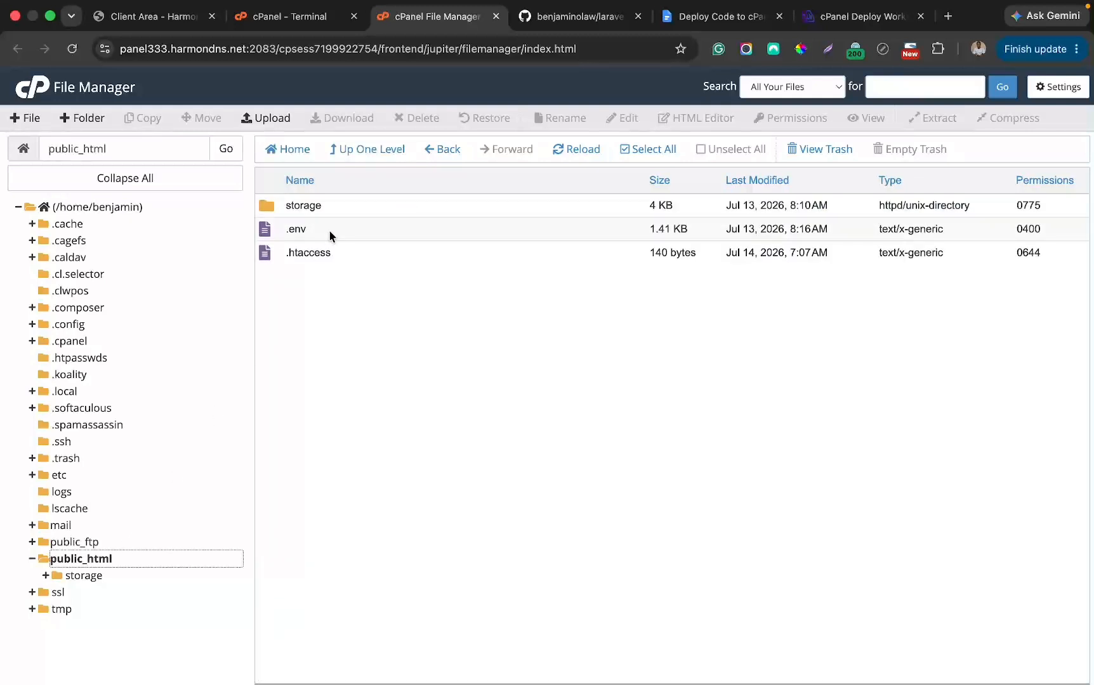
click(156, 204)
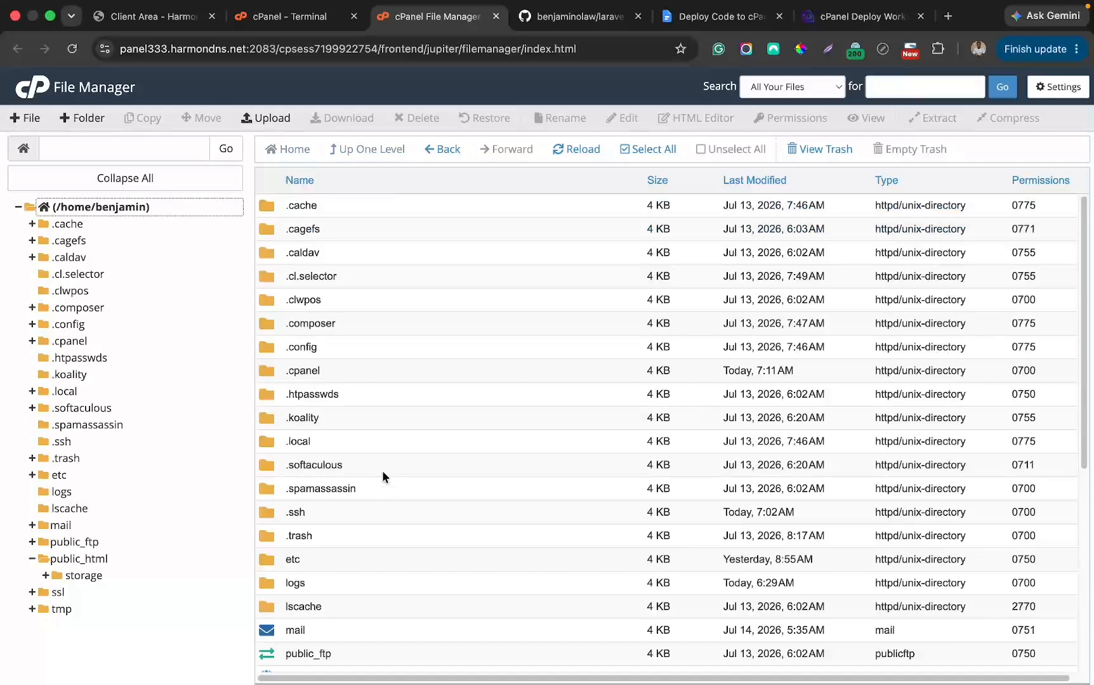
scroll(406, 544, down, 3)
double_click(378, 590)
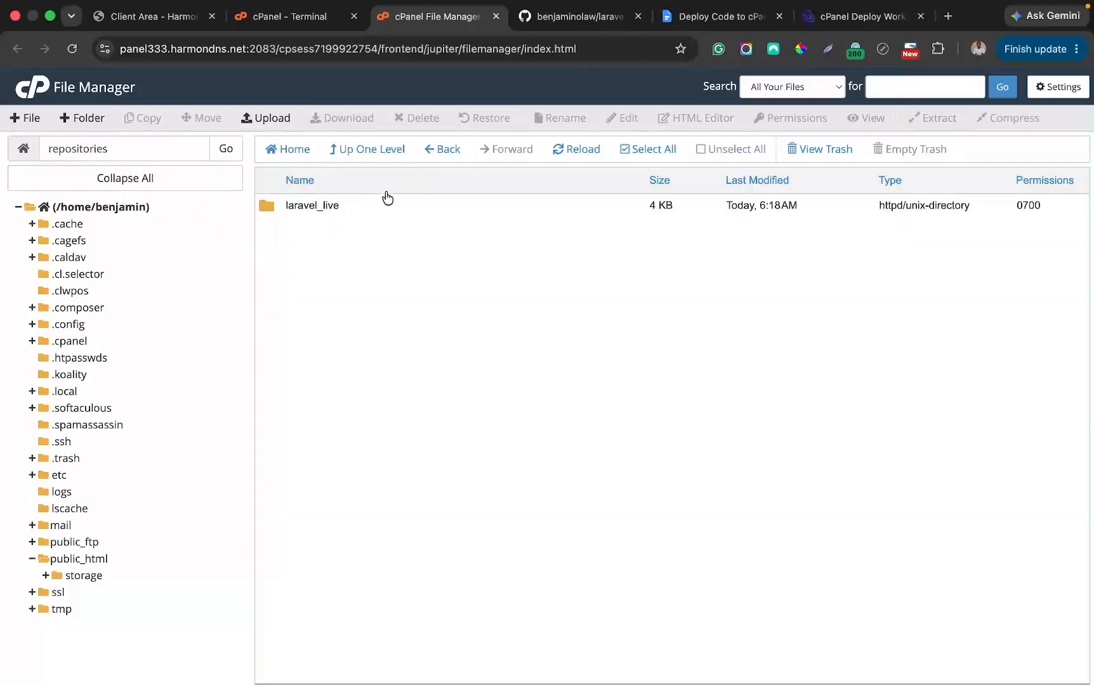
double_click(393, 205)
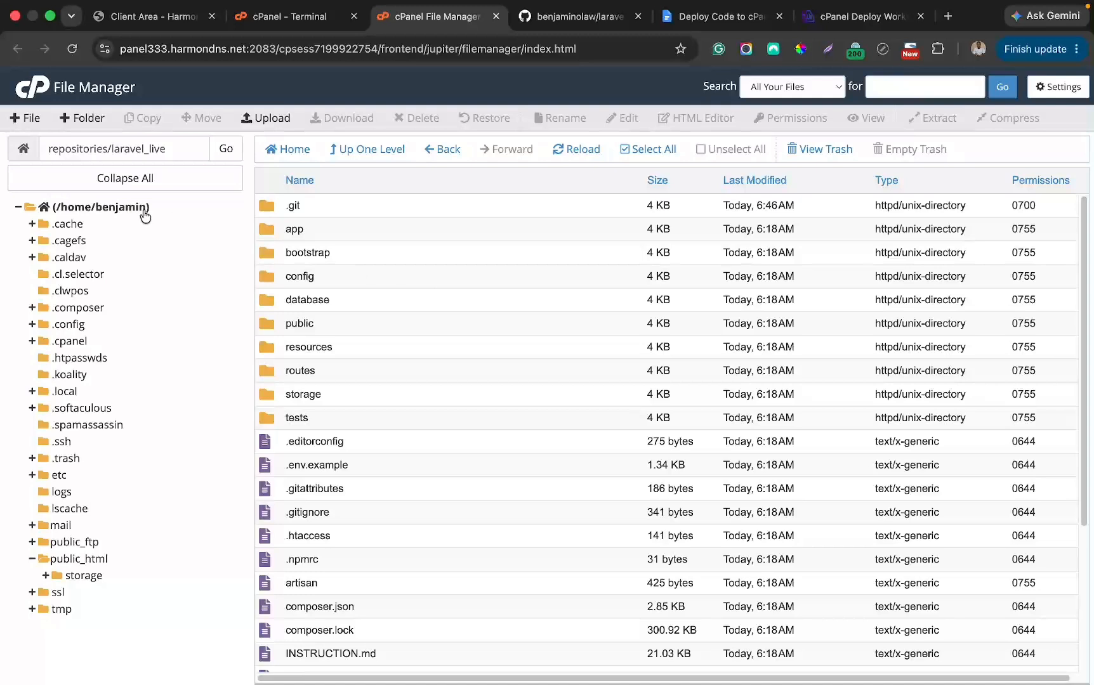
- Go back to public_html and examine its storage folder, .env and .htaccess entries
click(145, 215)
click(105, 560)
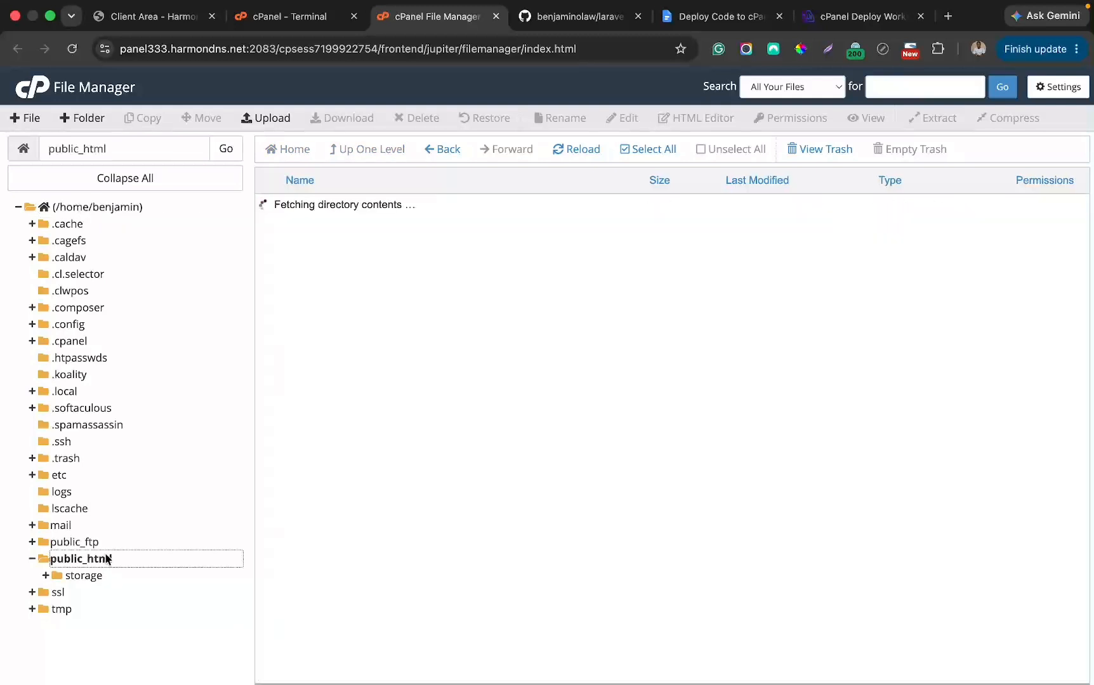
click(344, 208)
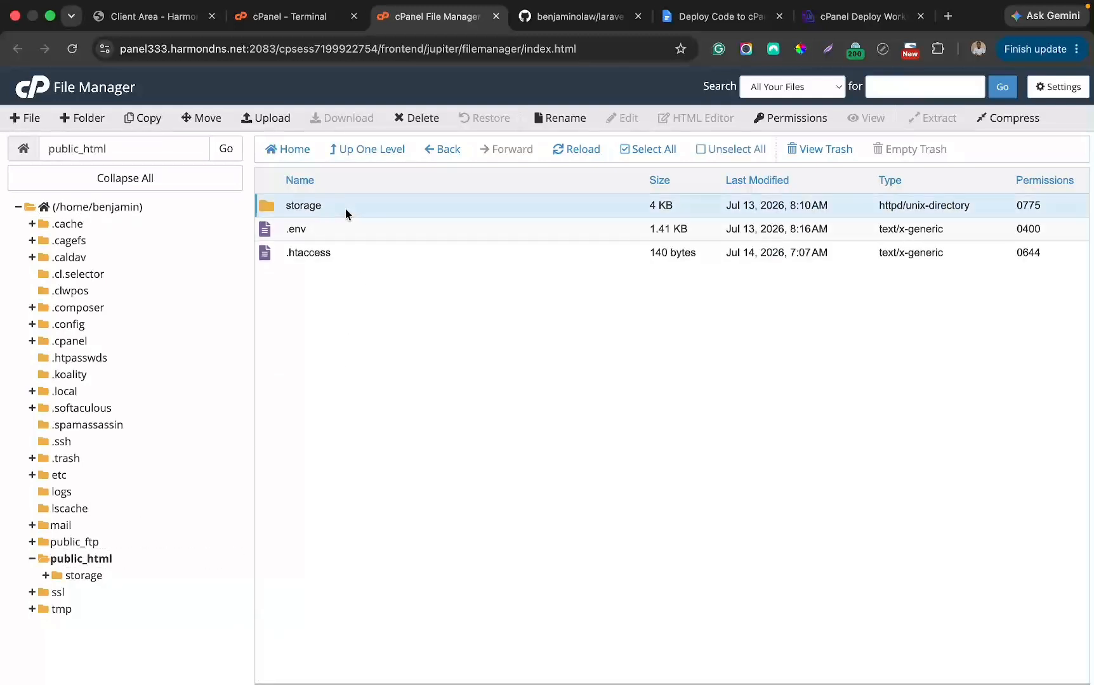
click(339, 234)
click(375, 252)
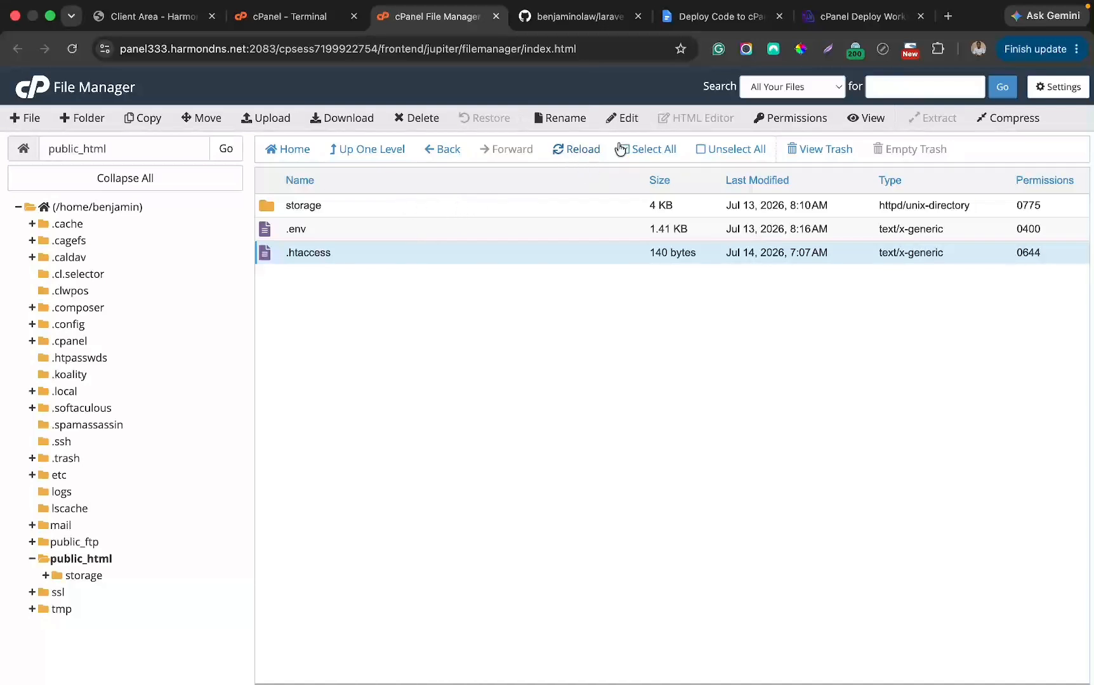
- In the GitHub-to-cPanel workflow generator, name the project Laravel Live and choose Laravel as the project type
click(828, 19)
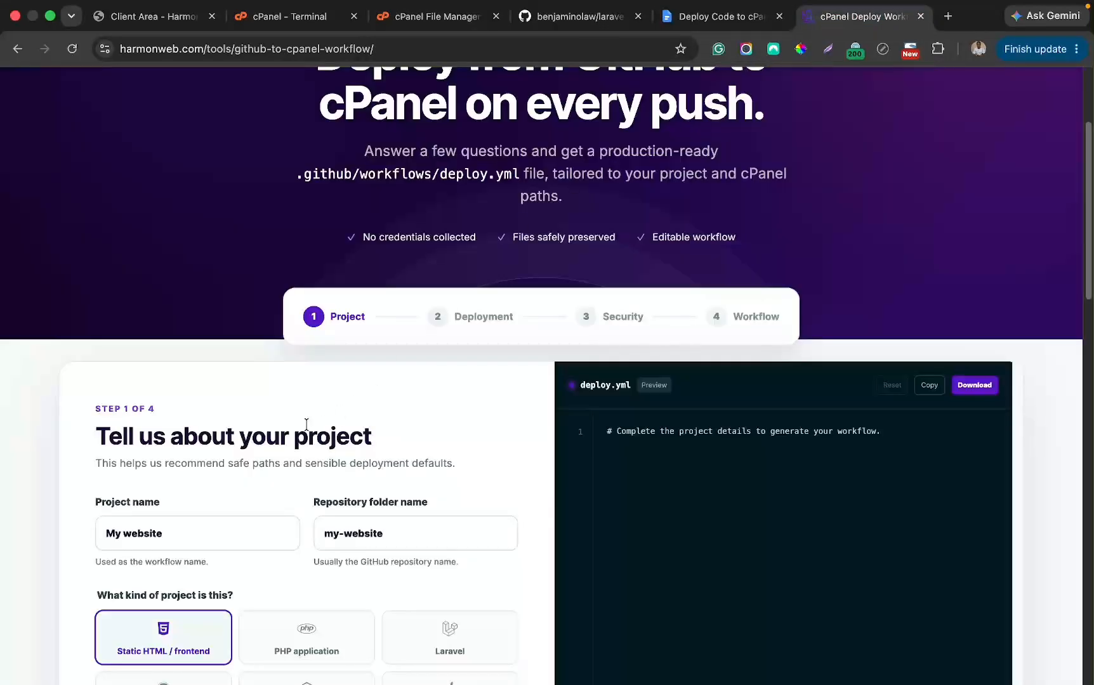
scroll(337, 327, down, 10)
scroll(335, 326, up, 5)
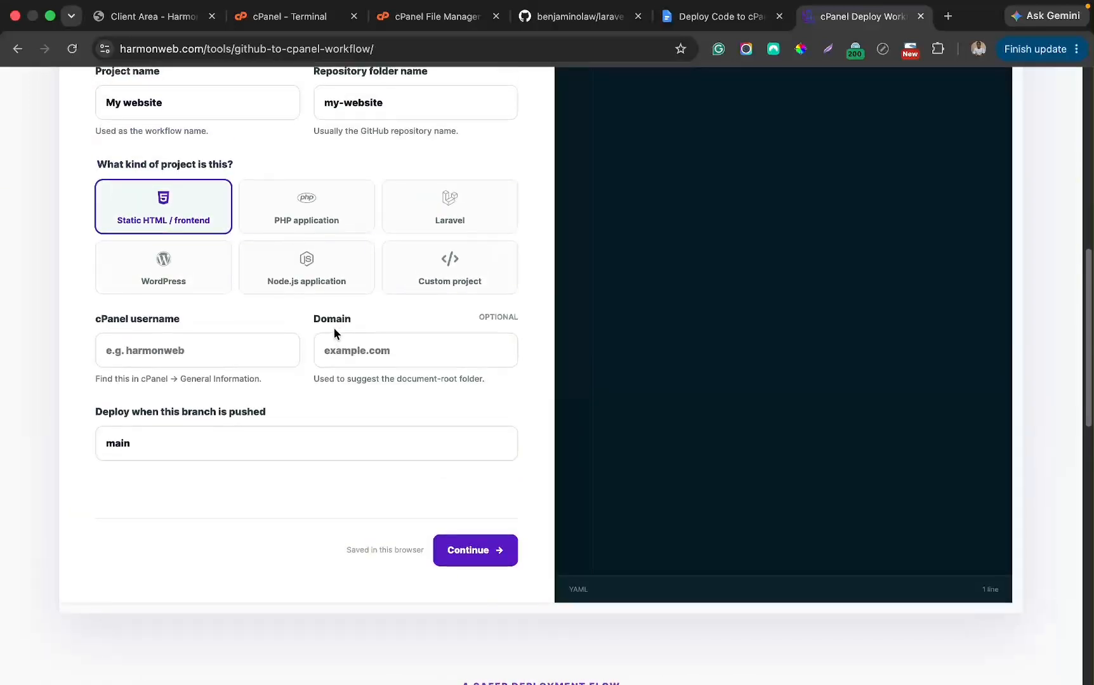
triple_click(206, 266)
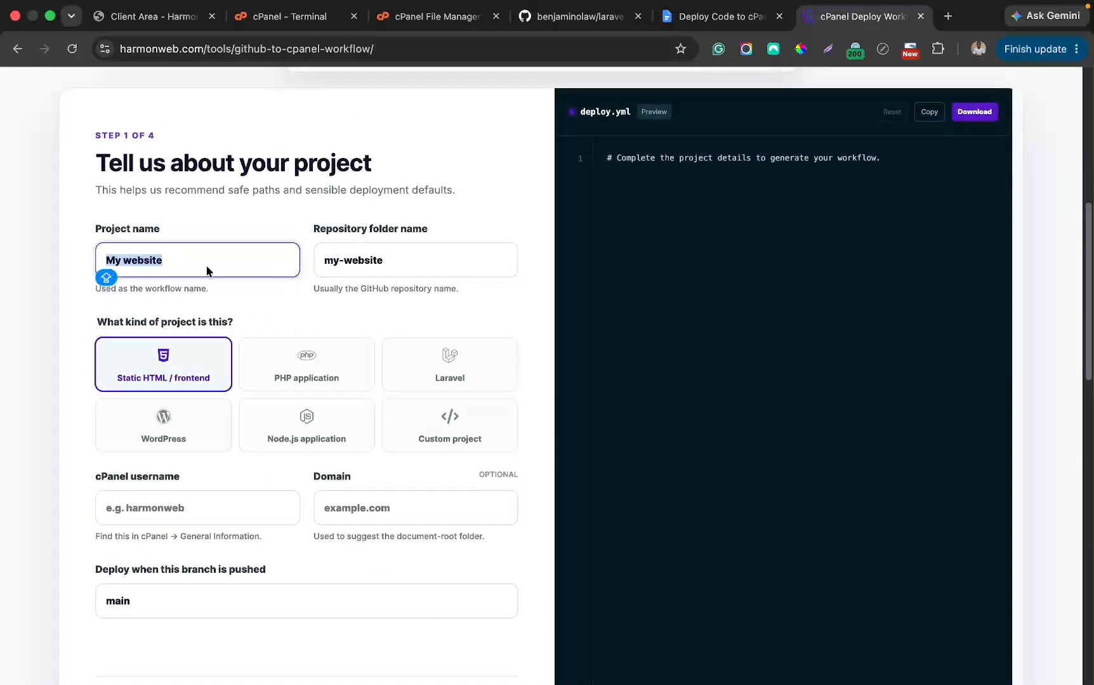
text(La)
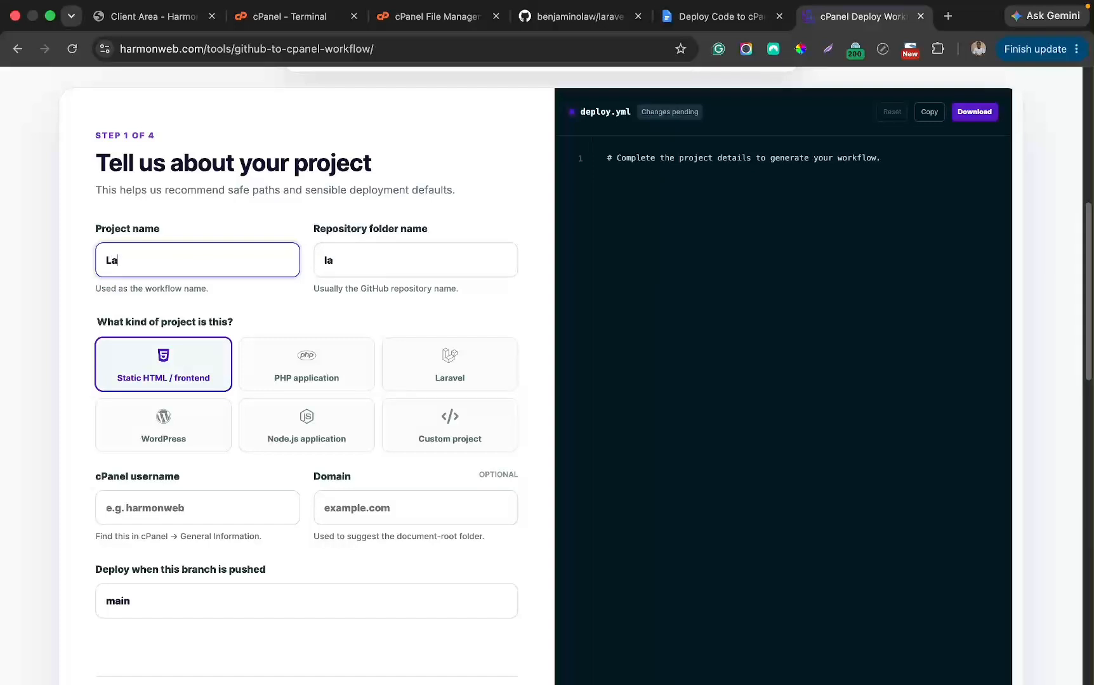
text(ravel Live)
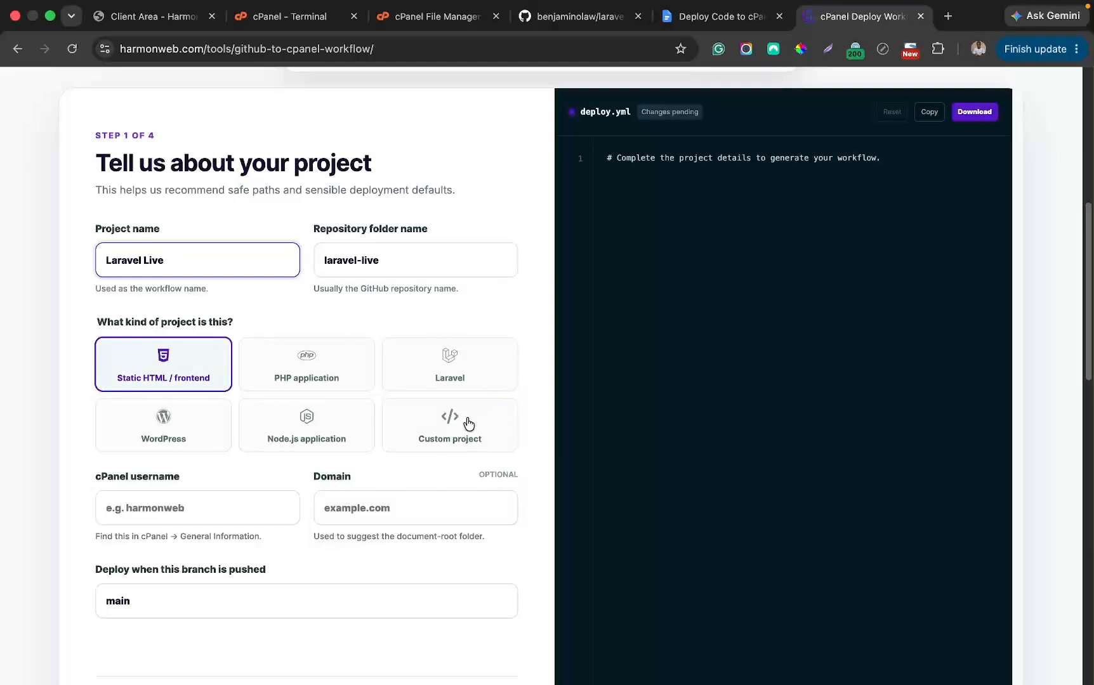
click(431, 372)
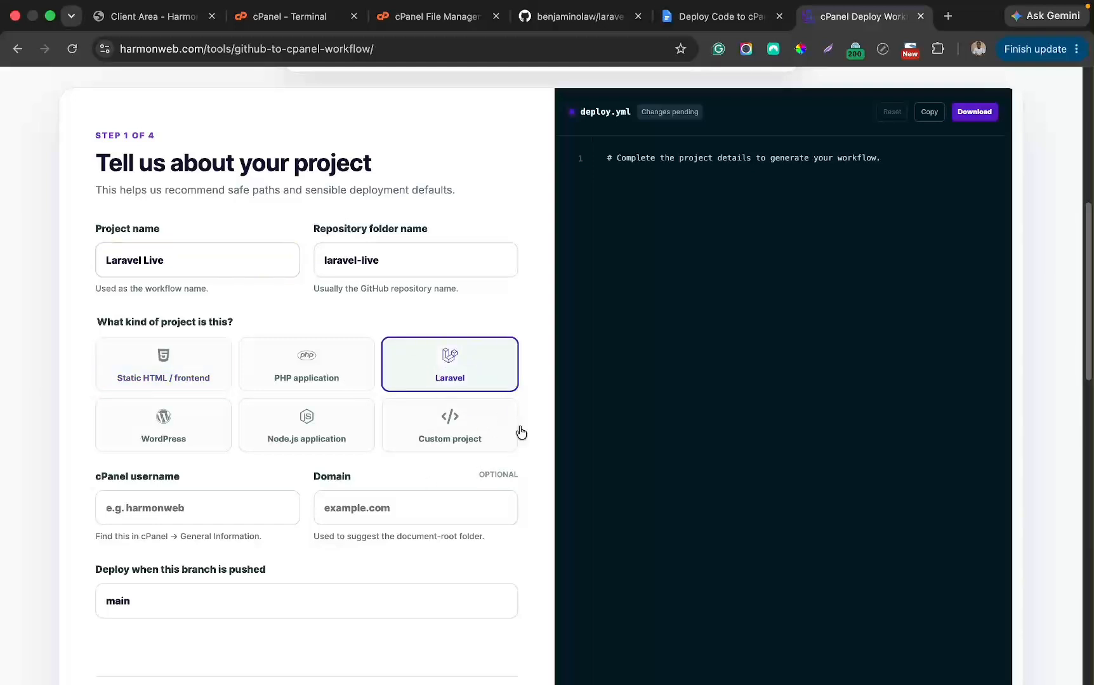
- Copy the account username from cPanel's Terminal page into the workflow generator's cPanel username field
click(245, 507)
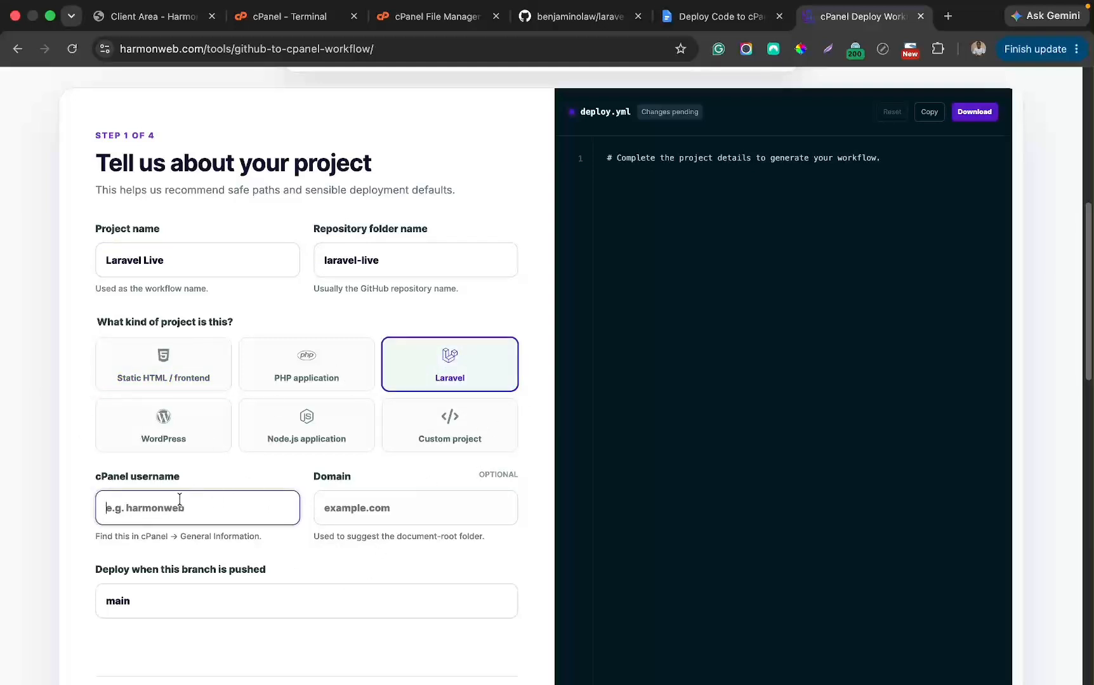
click(266, 26)
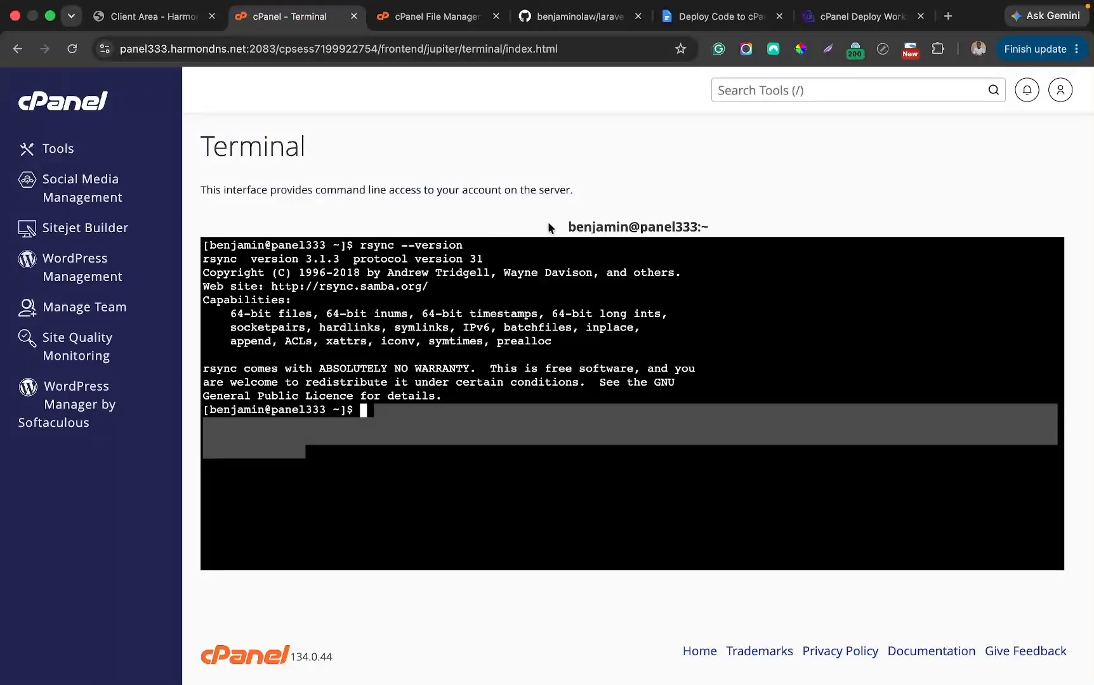
double_click(581, 226)
right_click(581, 224)
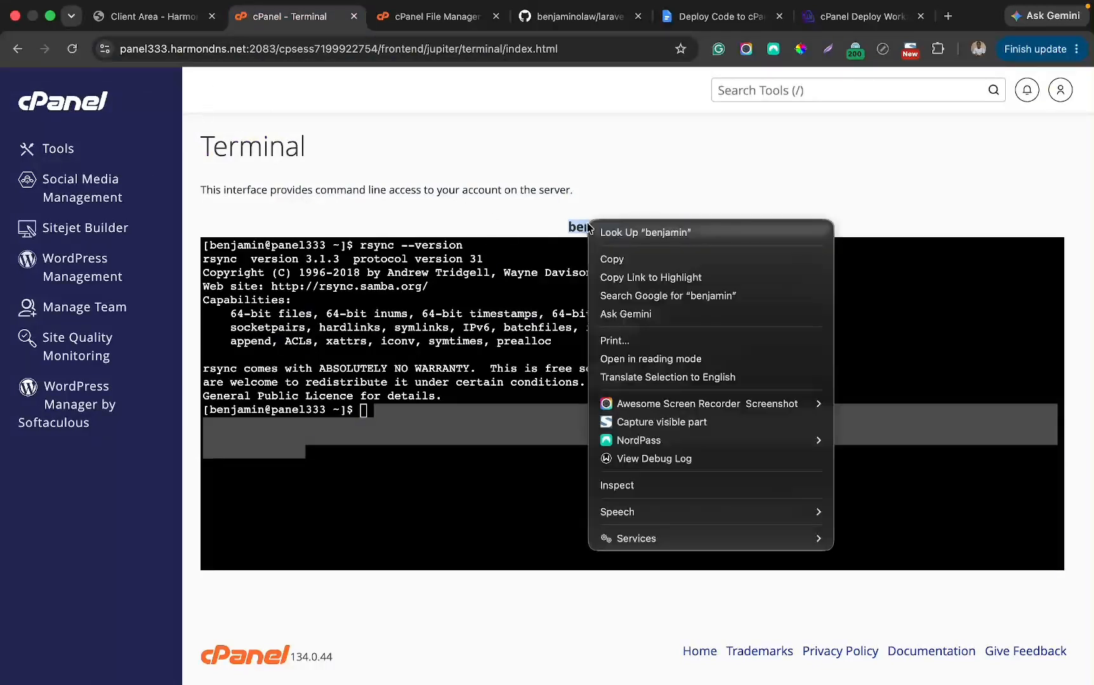
click(606, 254)
click(825, 19)
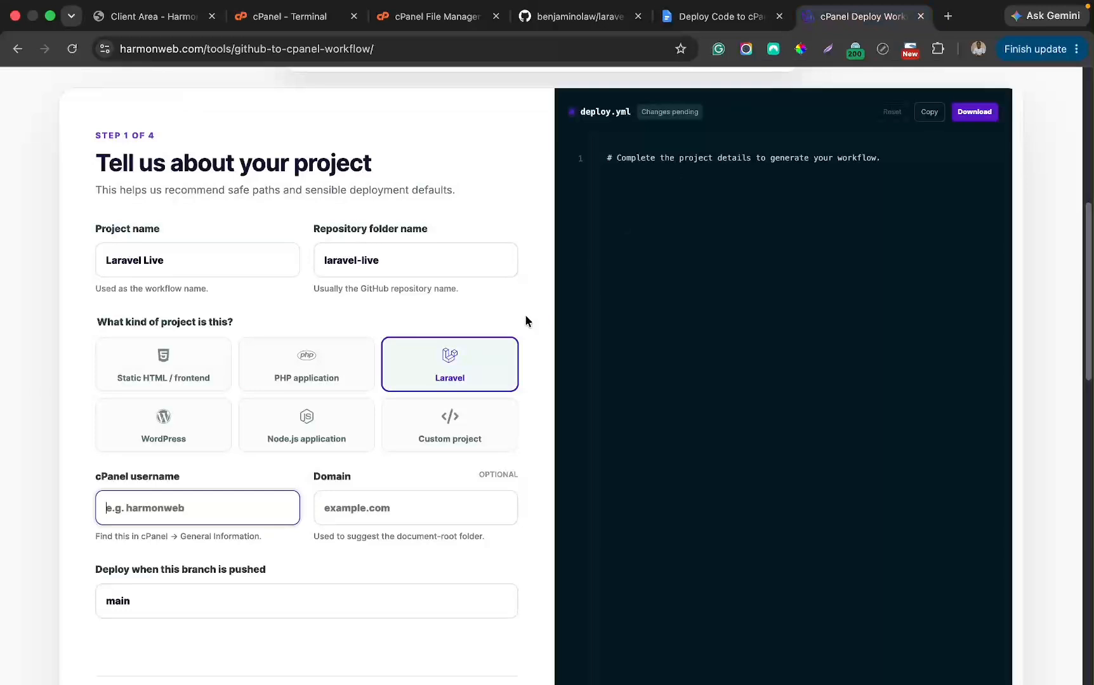
right_click(216, 512)
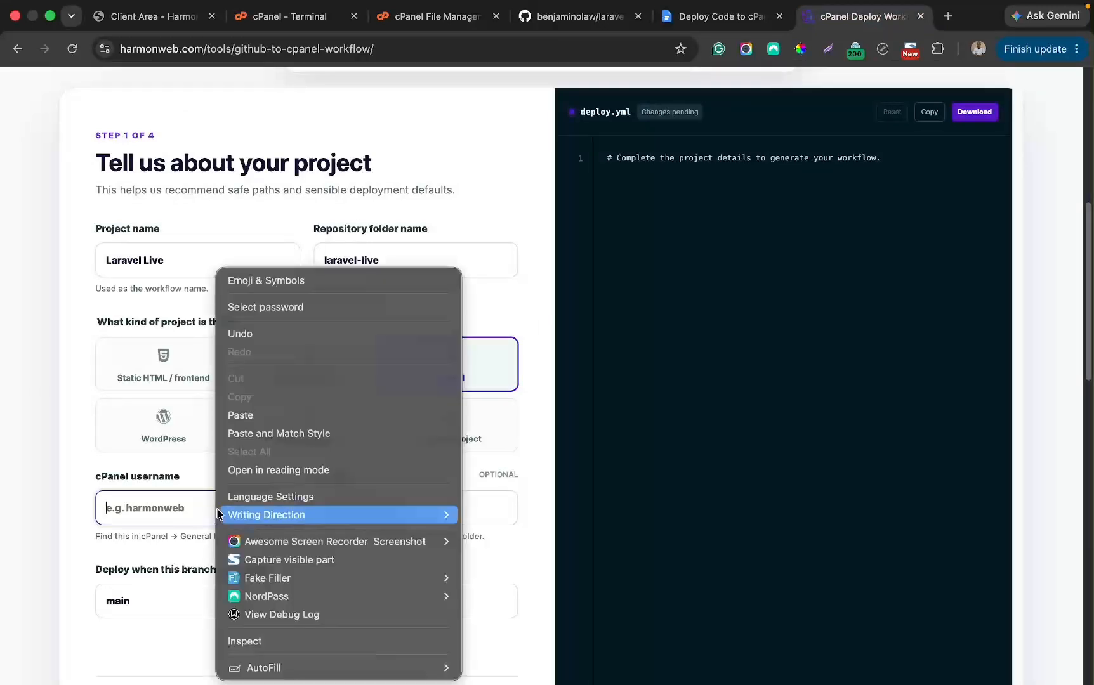
click(254, 415)
- Set the project's domain to benjamintest.com.ng in the workflow generator
click(399, 507)
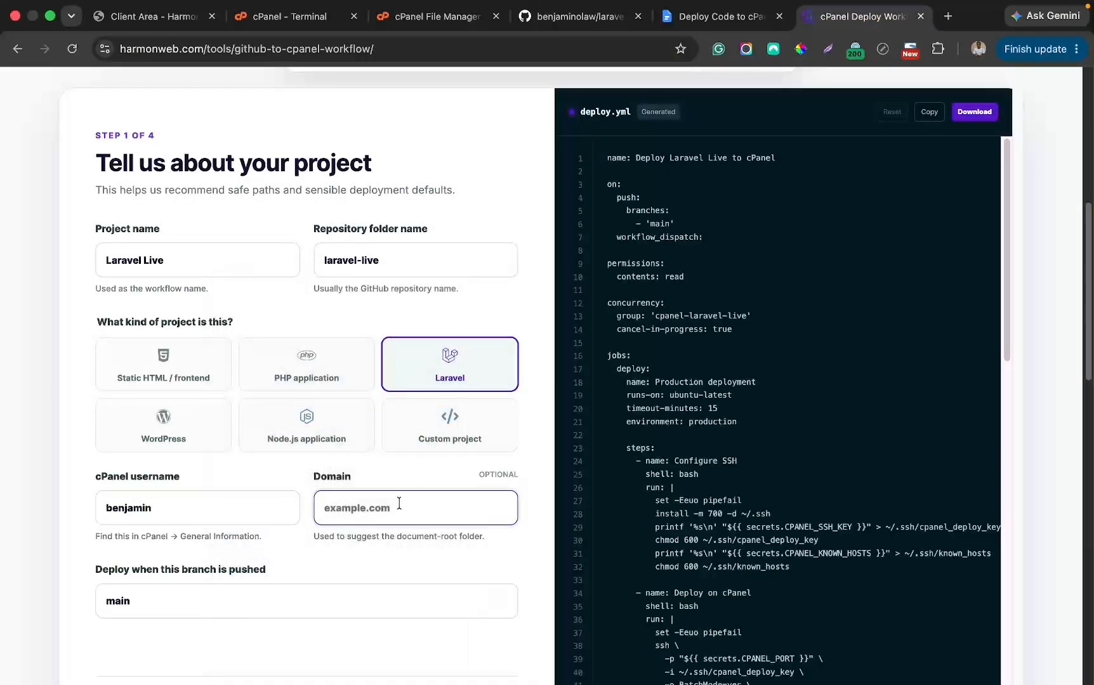
click(259, 24)
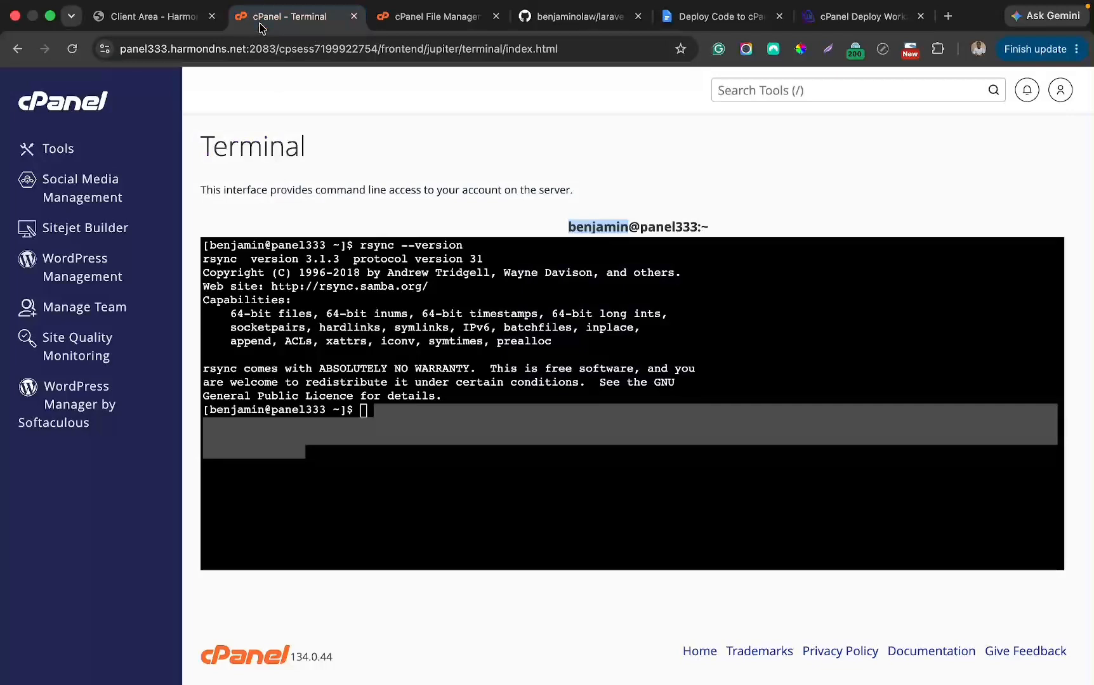
click(833, 14)
text(be)
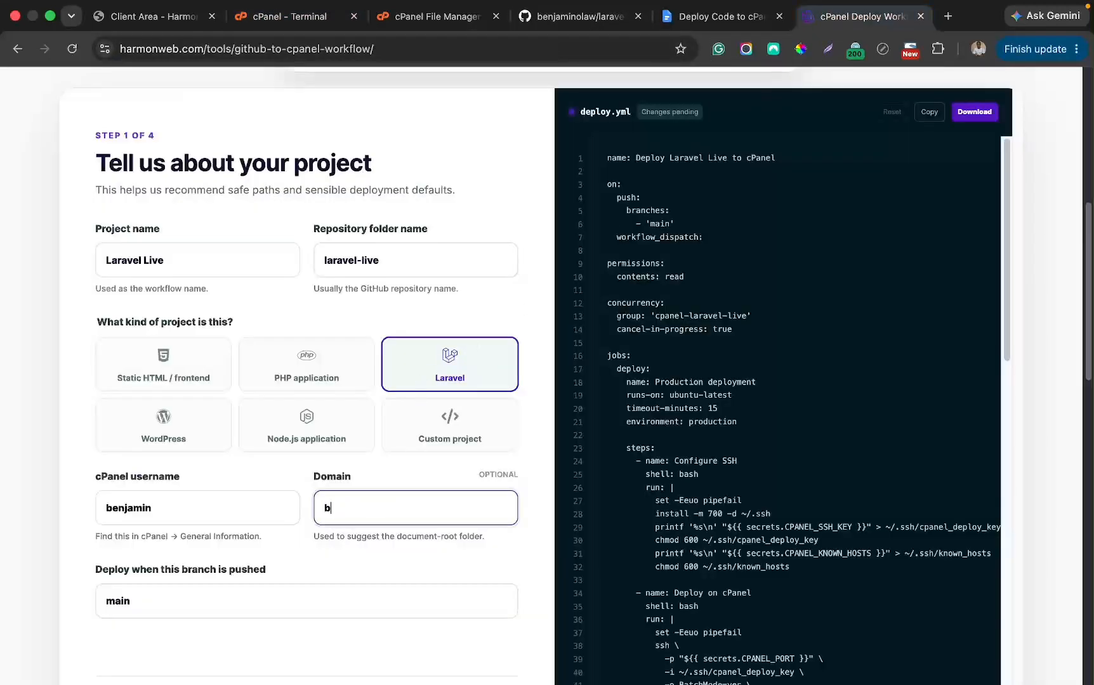
text(njam)
text(in)
text(t)
text(est)
text(.c)
text(om.n)
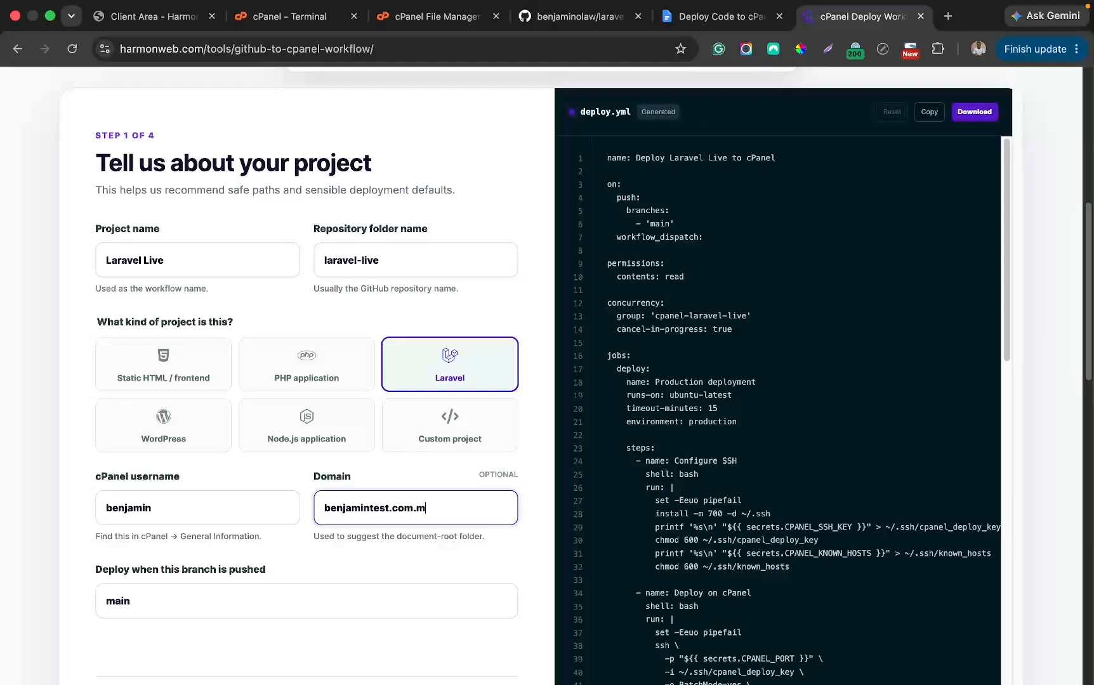
text(g)
- Check the deployment branch main against the laravel_live repository on GitHub, and continue to the generator's deployment settings
click(264, 602)
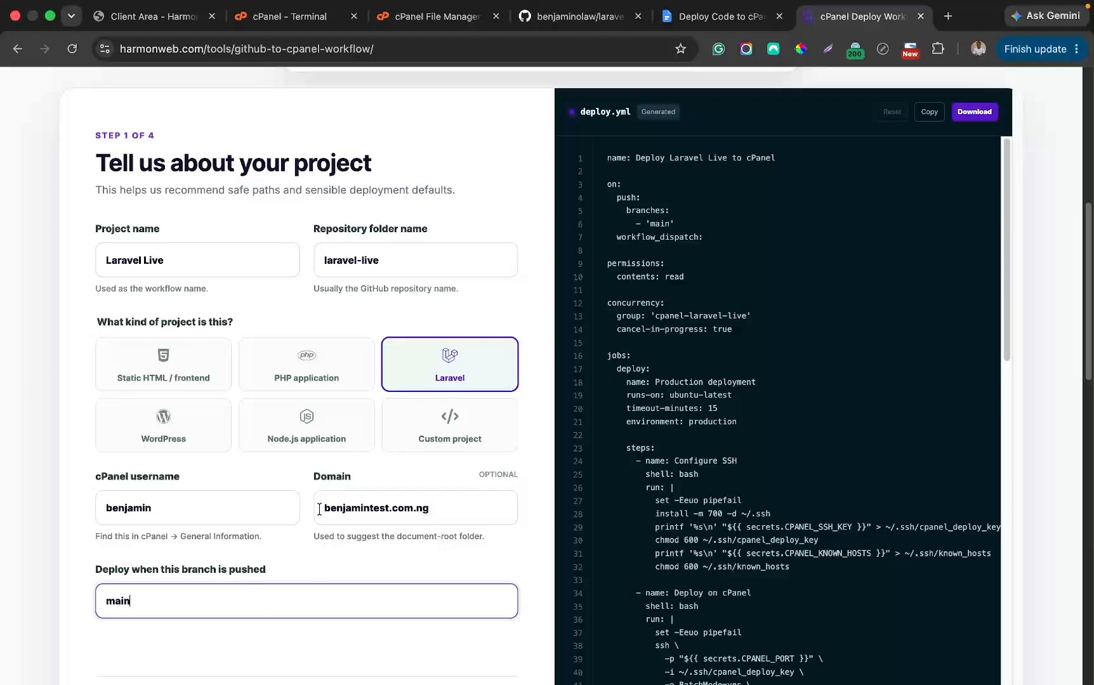
scroll(319, 510, up, 1)
click(589, 14)
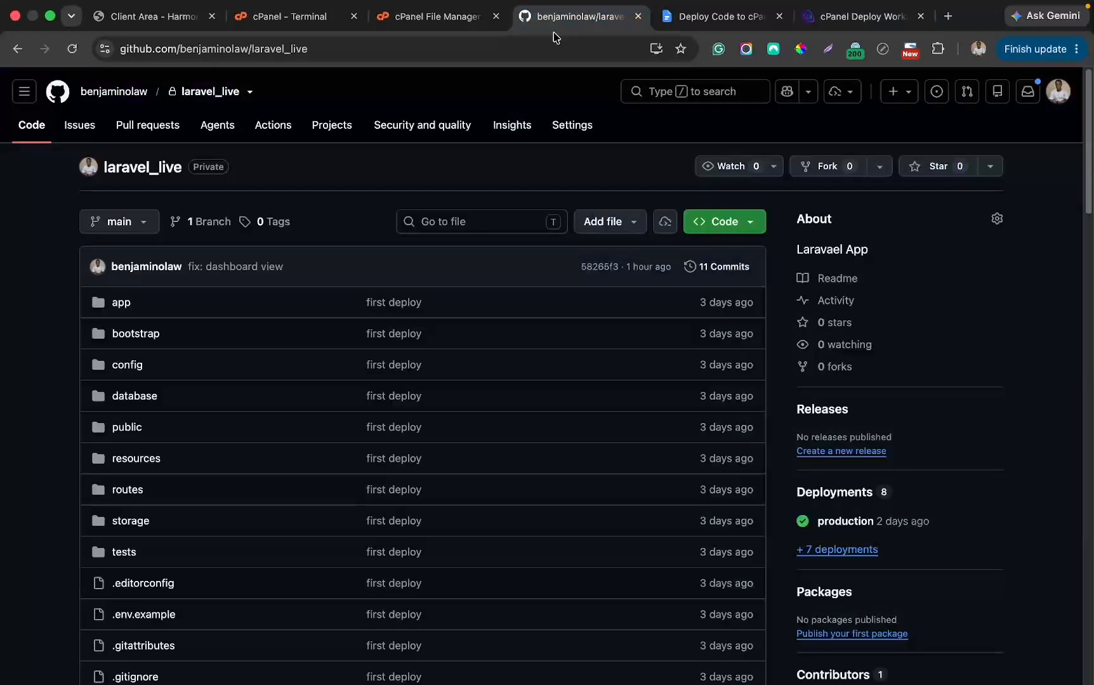
click(144, 223)
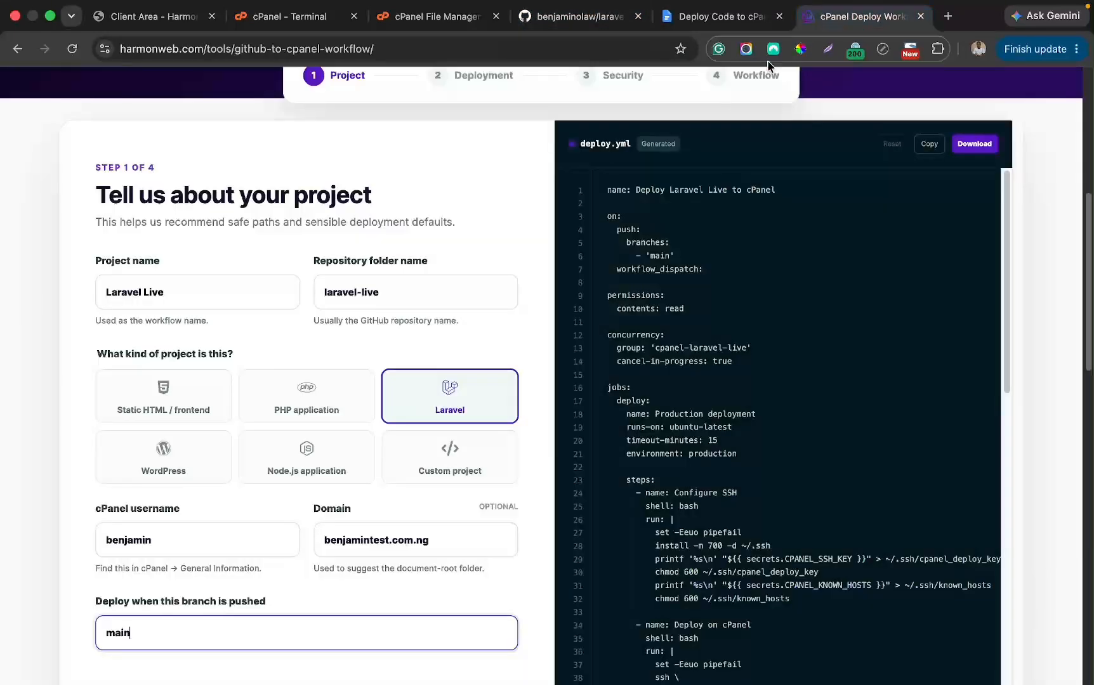
click(862, 16)
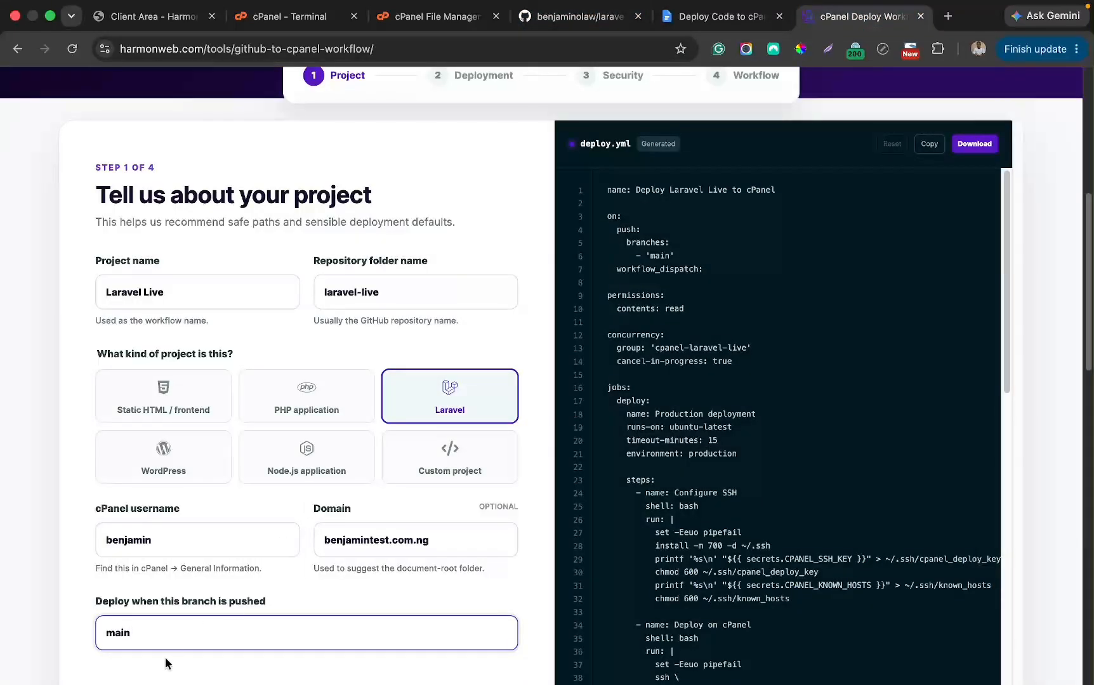
scroll(158, 634, down, 4)
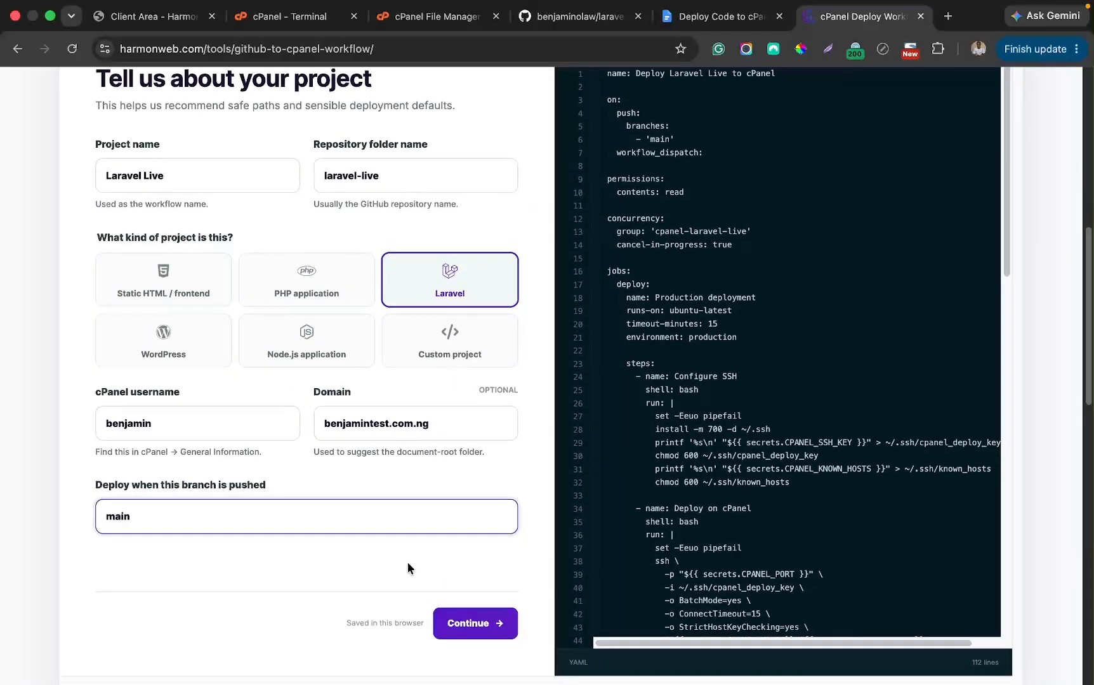
click(462, 628)
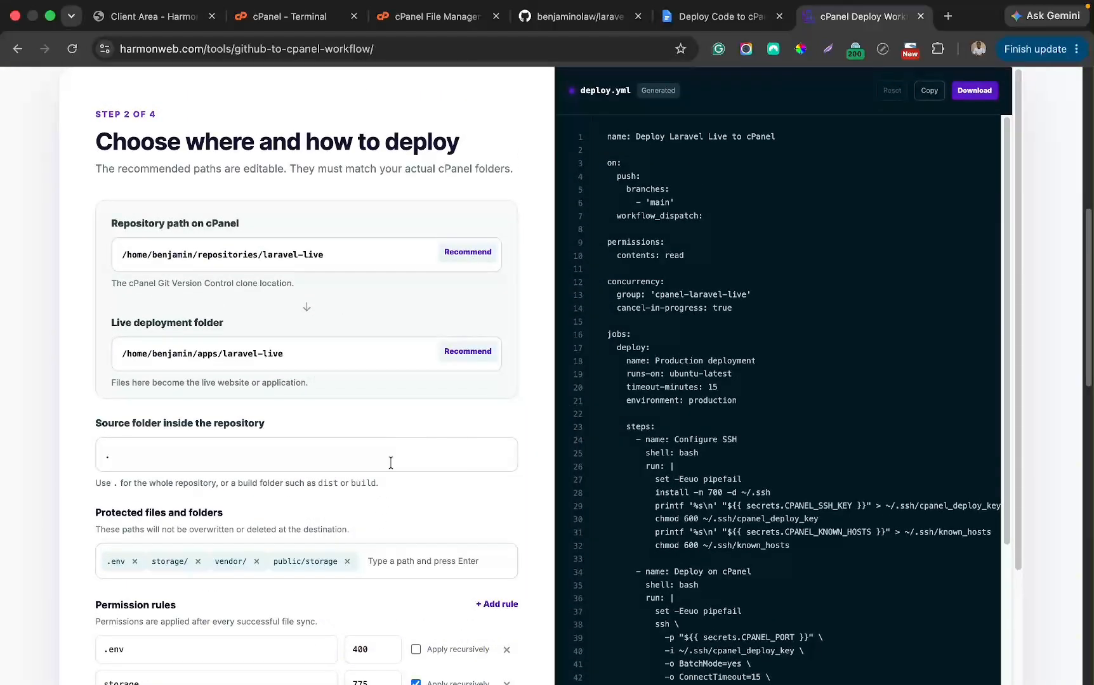
- Replace the generator's repository path with the laravel_live repository path copied from cPanel's Git Version Control
click(196, 256)
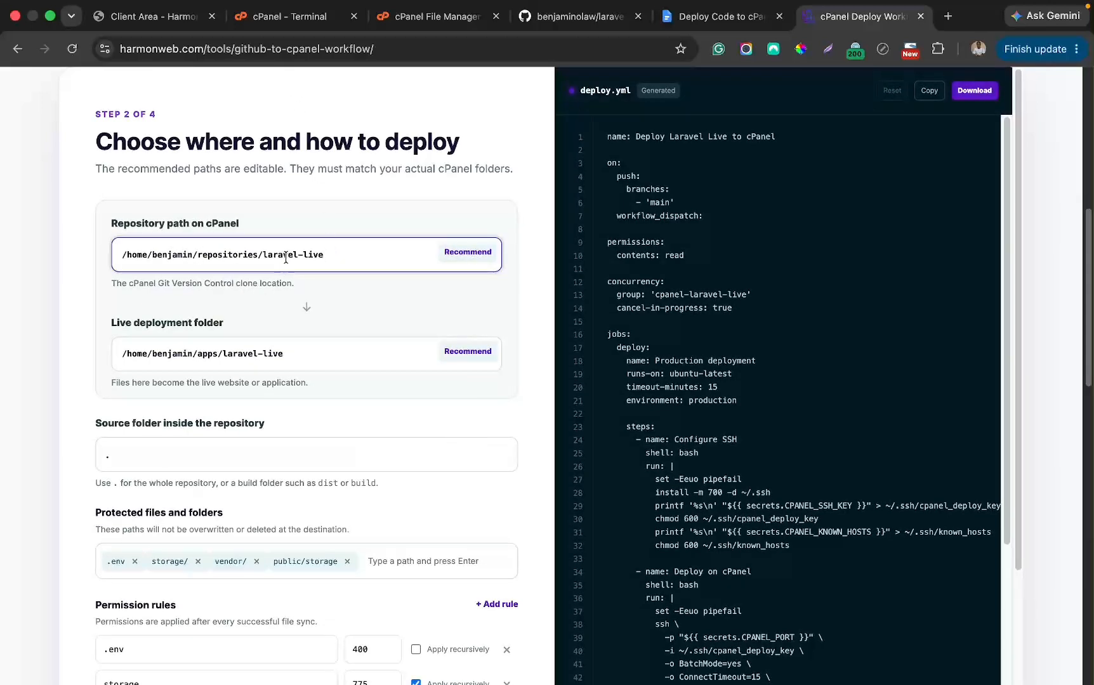
click(284, 19)
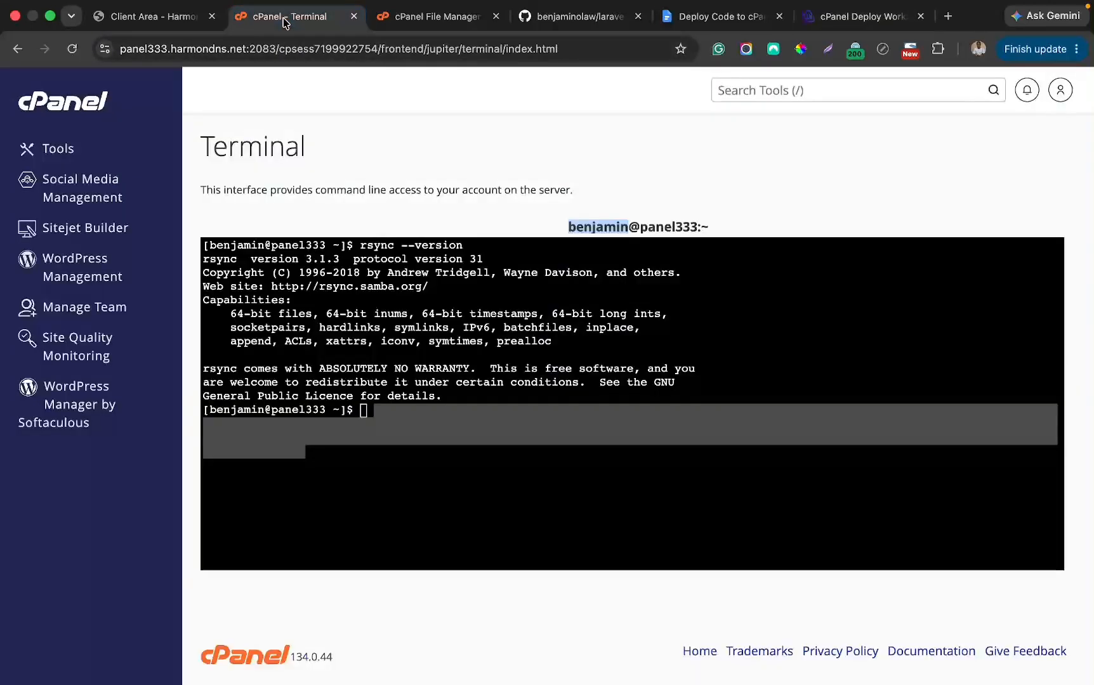
click(724, 91)
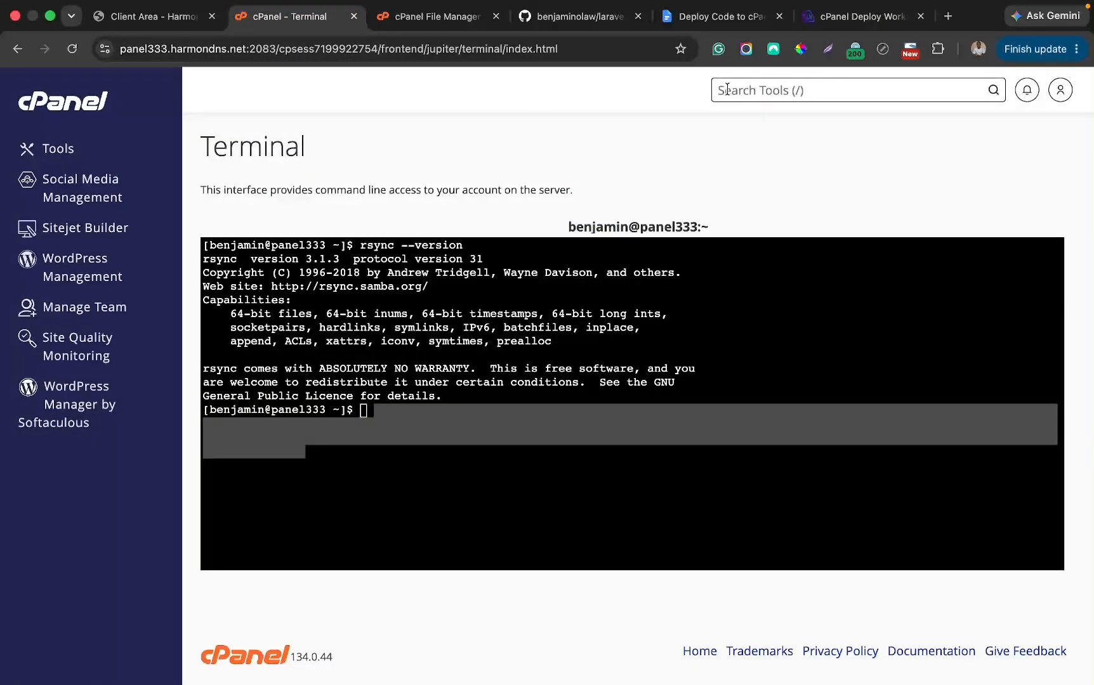
text(git)
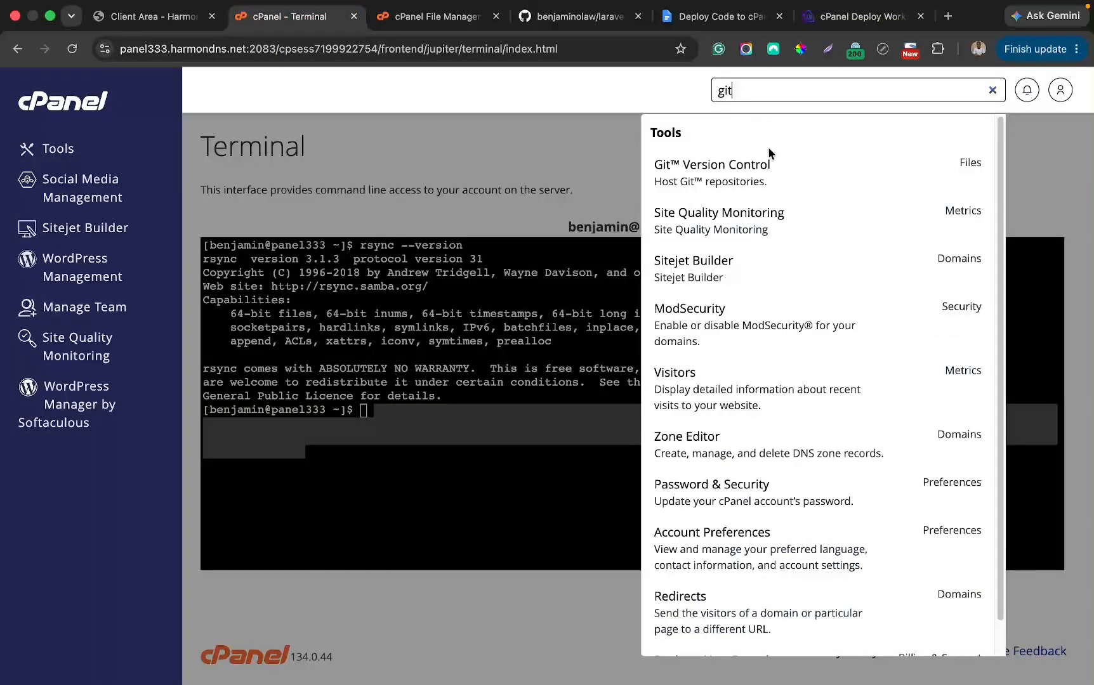
click(761, 170)
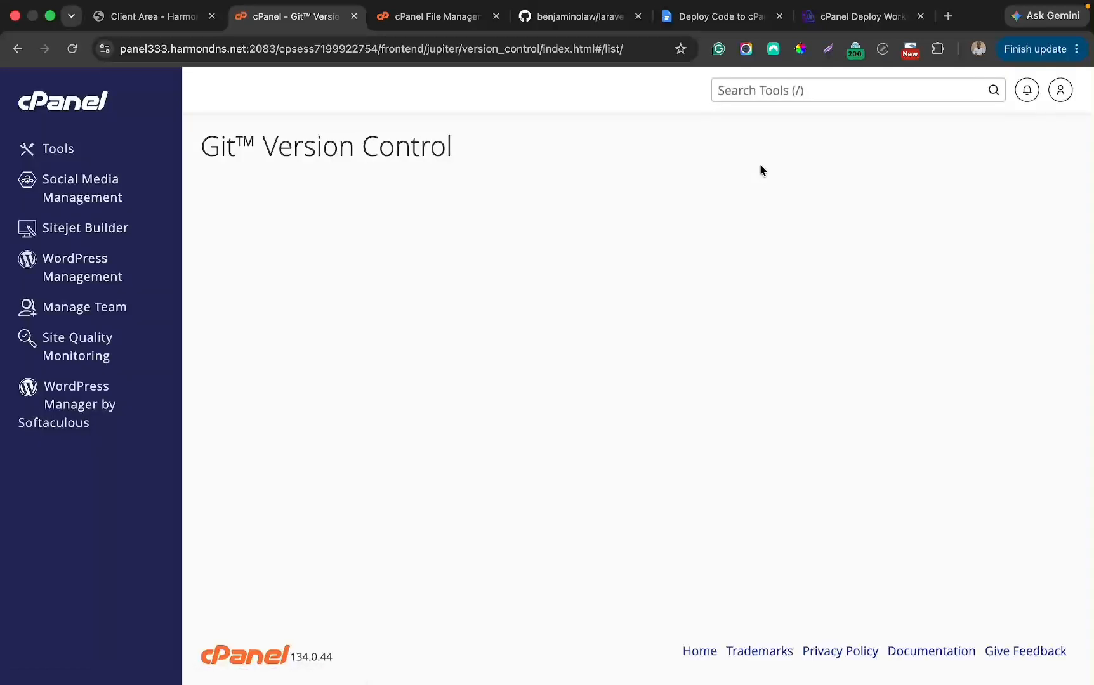
drag(405, 362, 639, 367)
key(super+c)
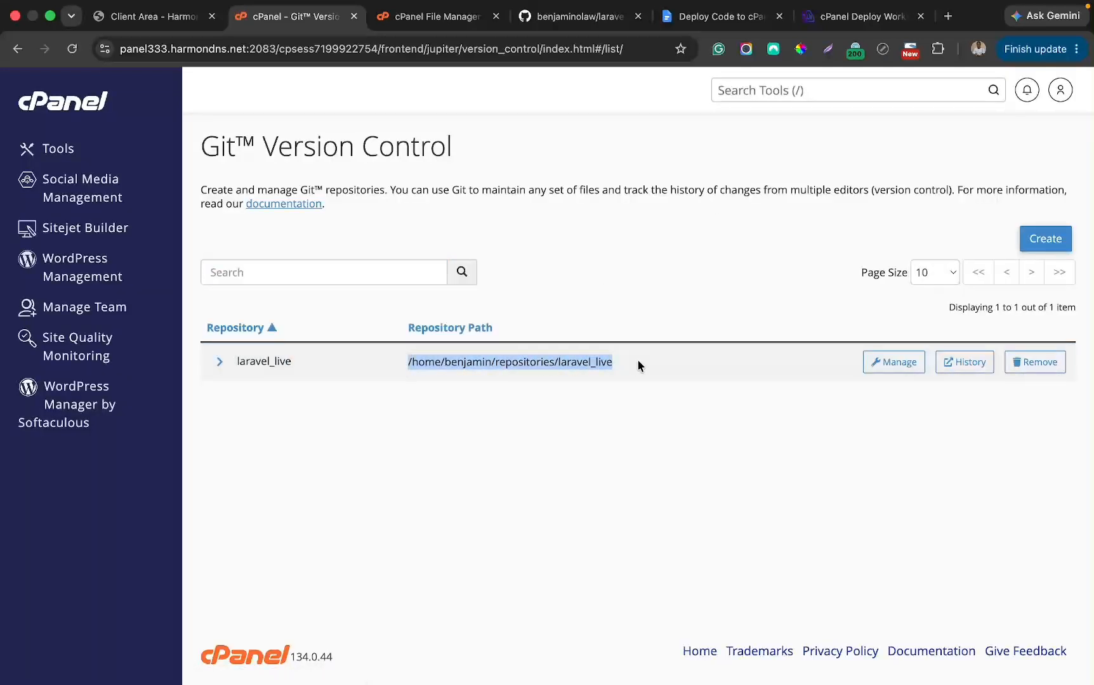
click(839, 23)
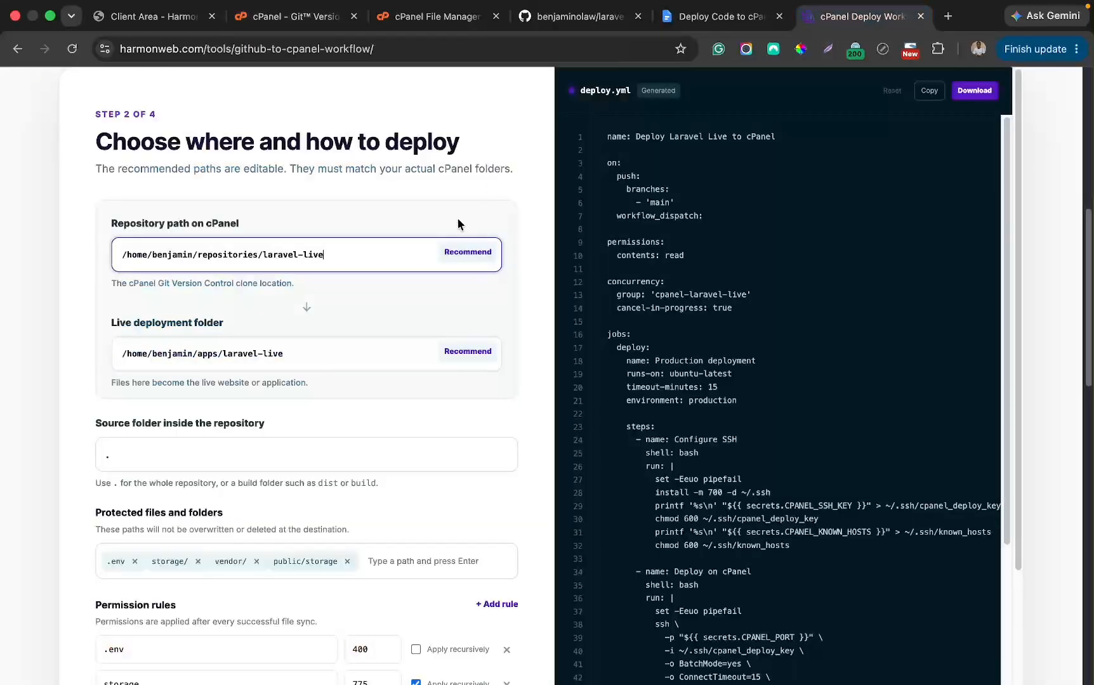
triple_click(380, 256)
key(super+v)
- Set the live deployment folder to public_html in the account's home directory, keeping "." as the source folder inside the repository
drag(196, 356, 390, 354)
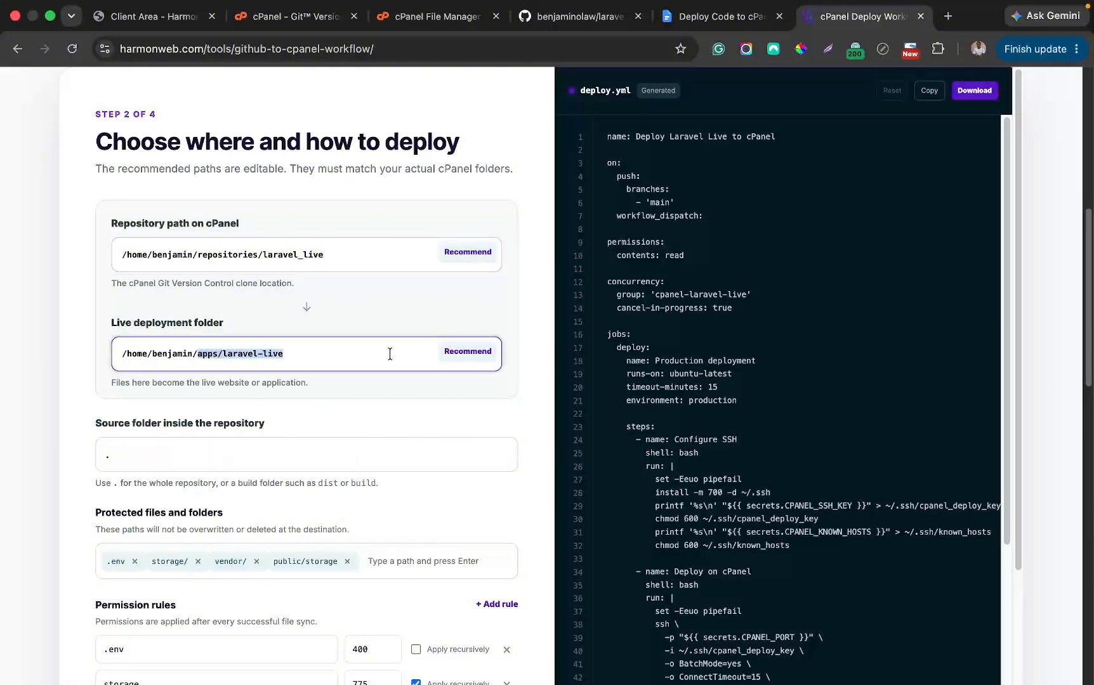
text(pub)
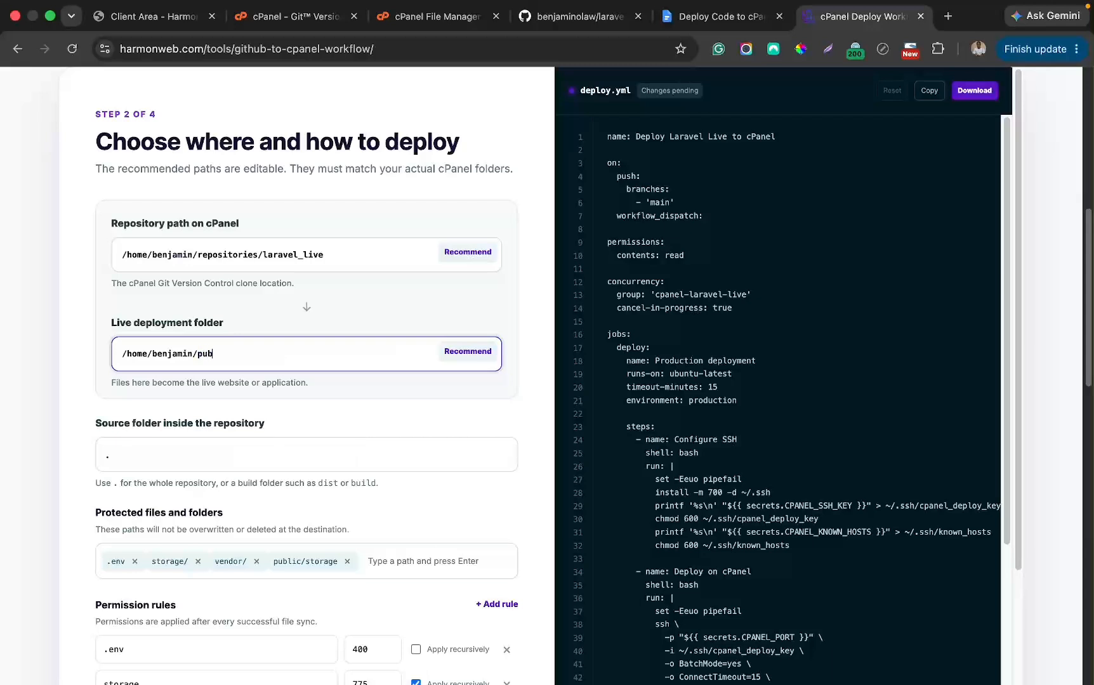
text(lic_htm)
click(283, 448)
scroll(283, 448, down, 2)
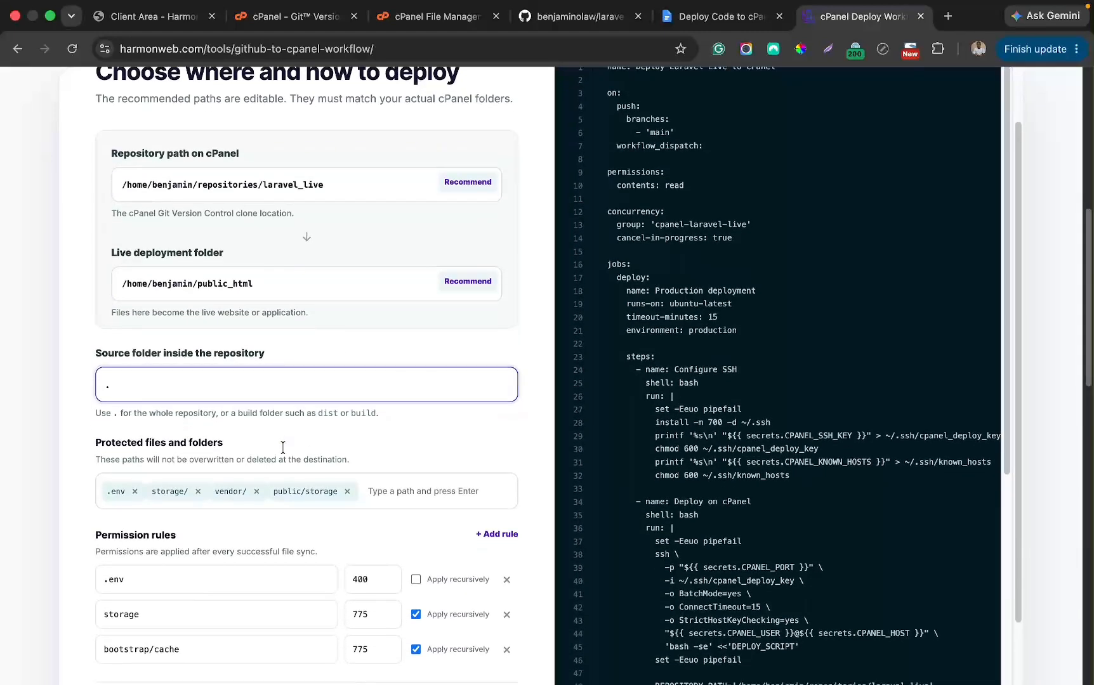
scroll(283, 448, down, 2)
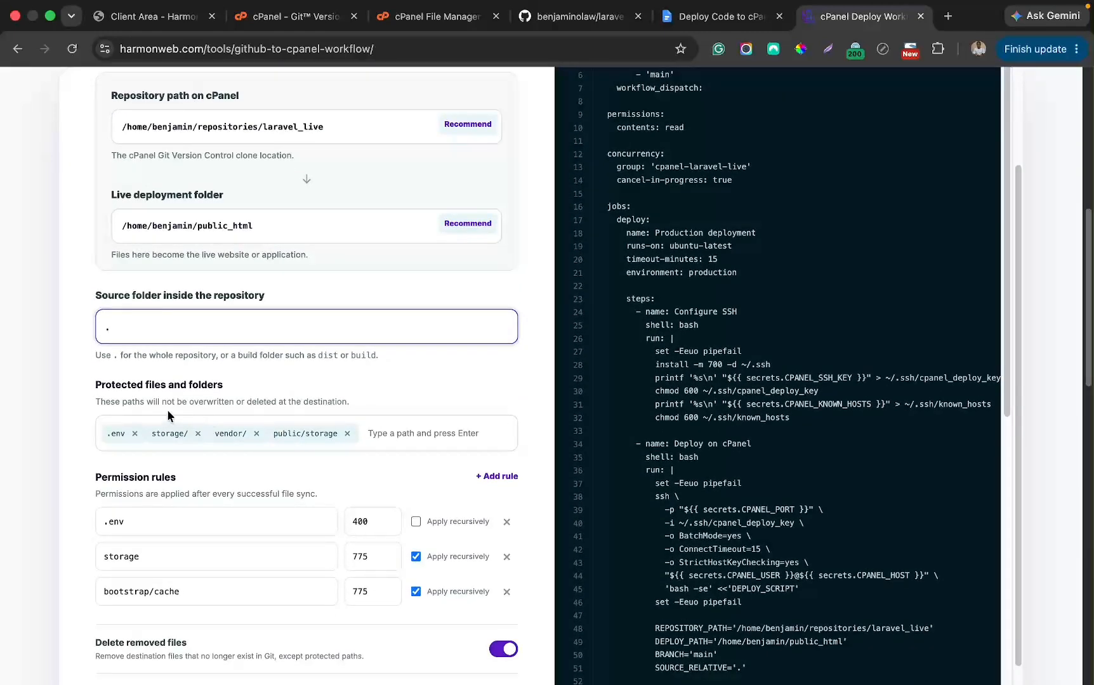
text(.)
- Check the contents of public_html in File Manager and add .htaccess to the generator's protected files and folders
click(415, 20)
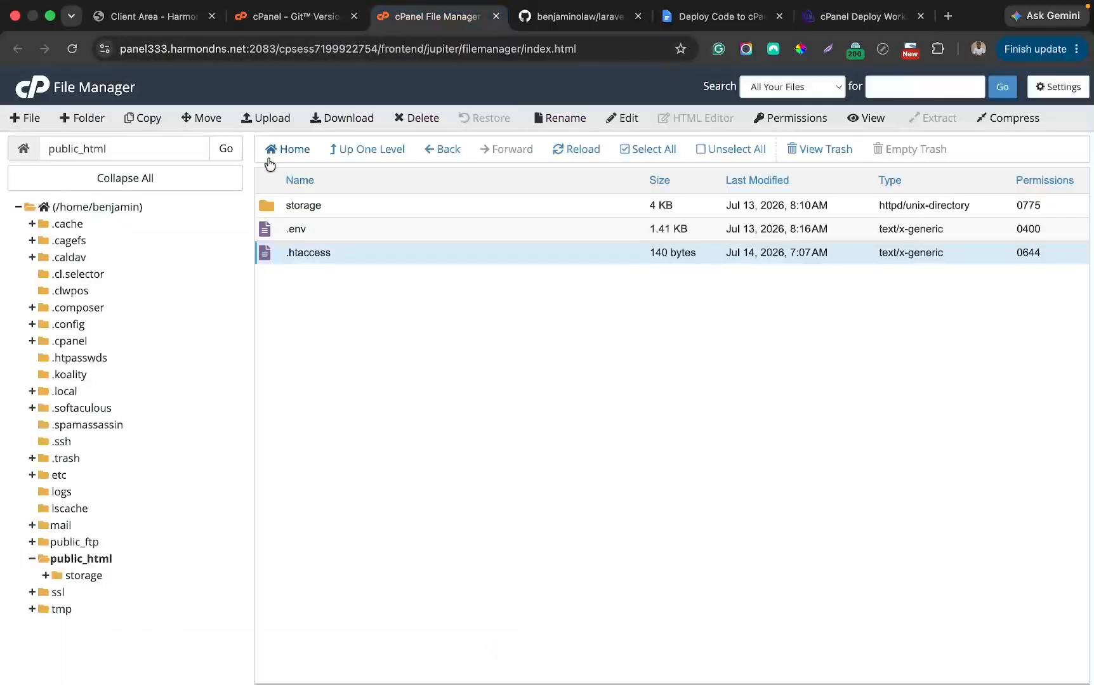
click(817, 21)
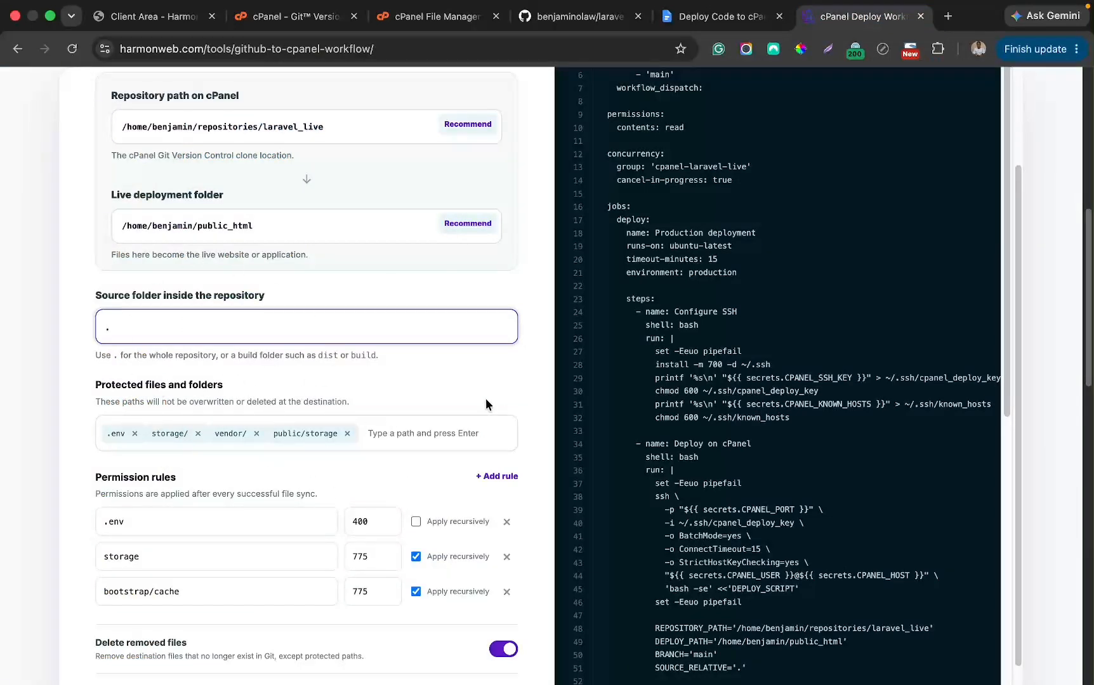
click(391, 430)
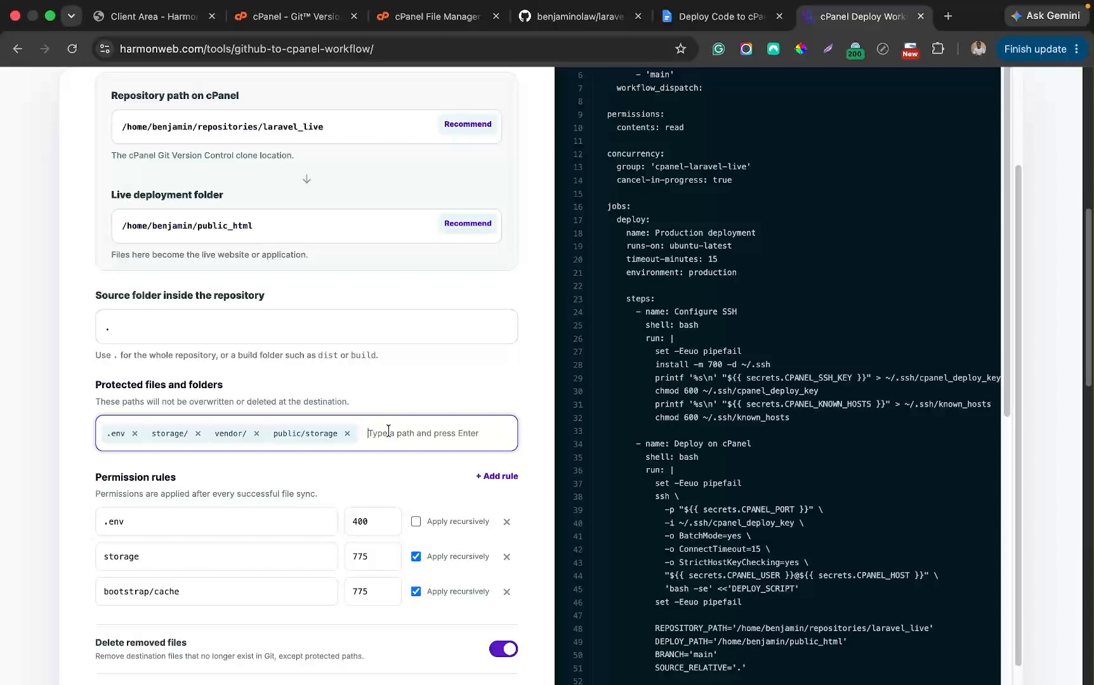
text(.htacces)
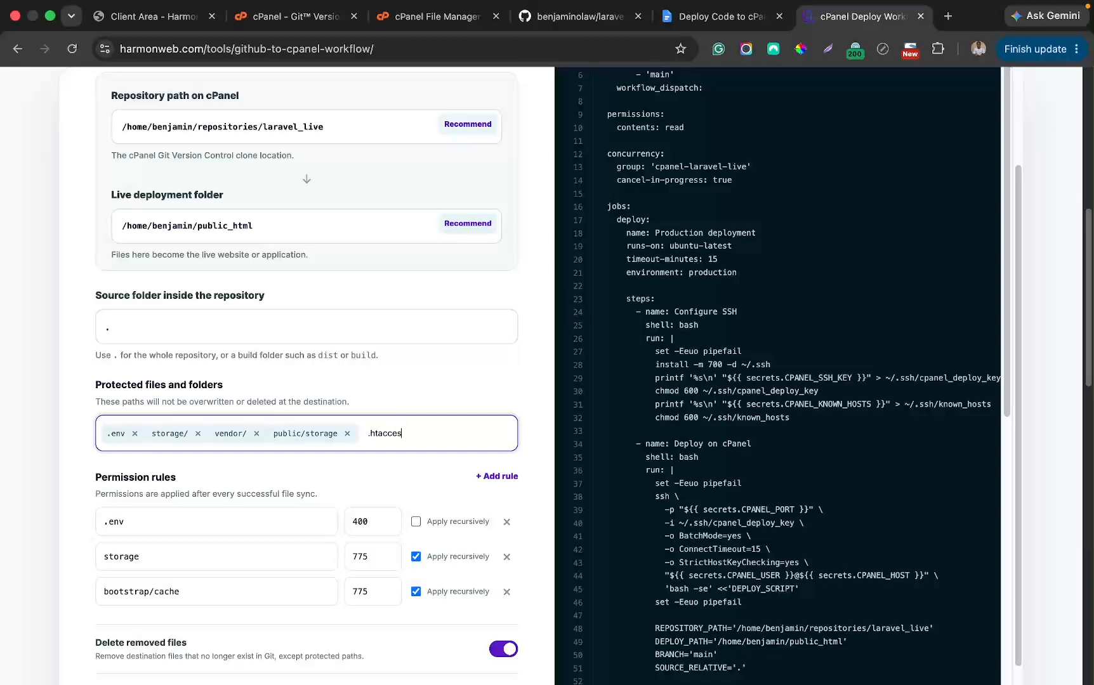
key(Return)
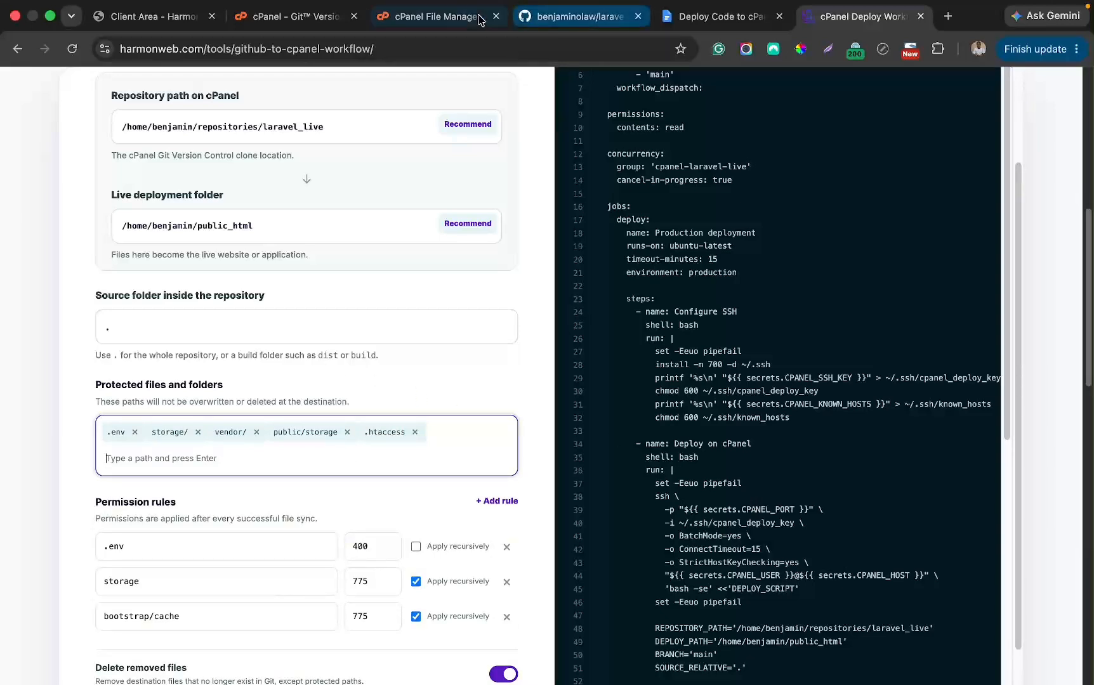
- Check the files and permissions in public_html in File Manager against the generator's permission rules
click(437, 16)
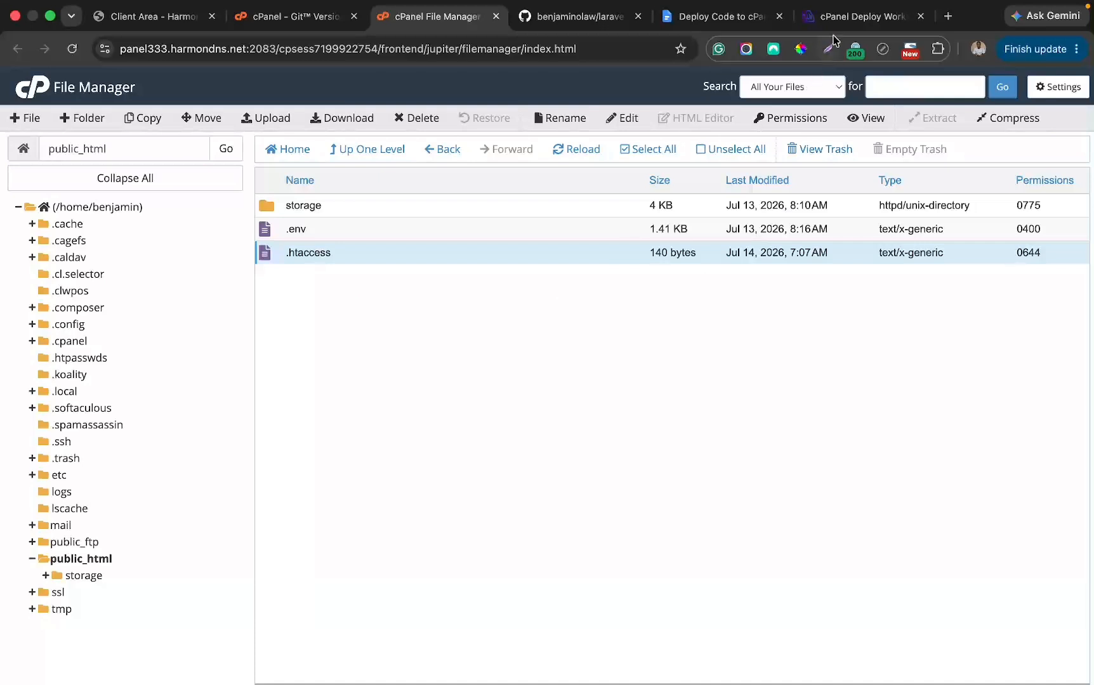
click(825, 15)
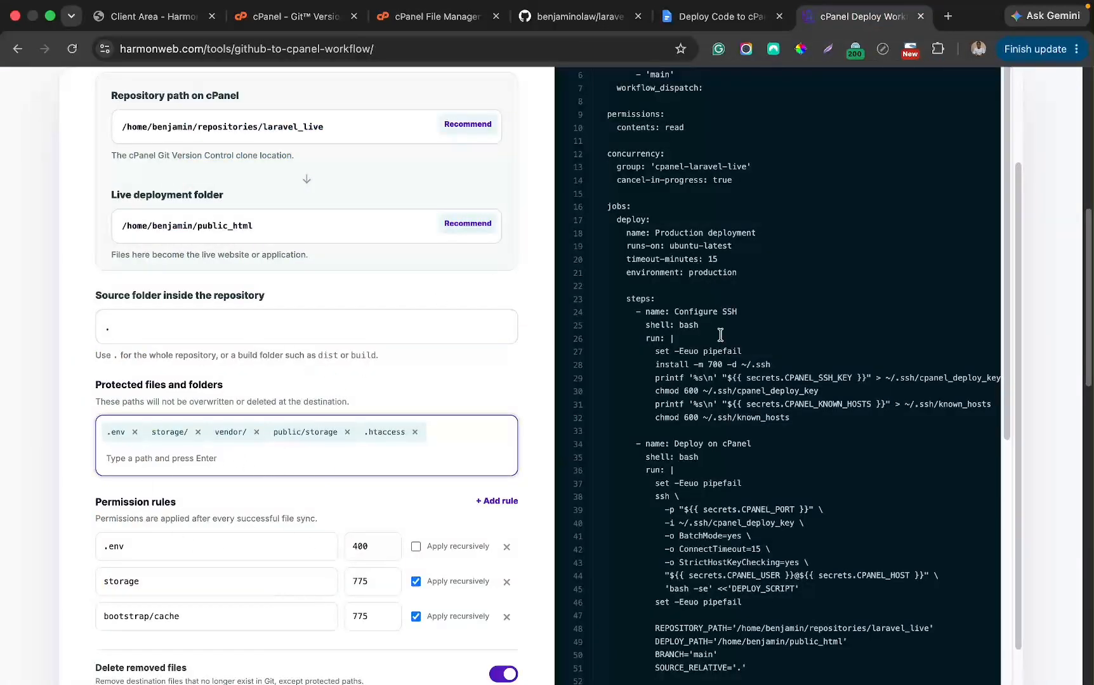
scroll(400, 482, down, 4)
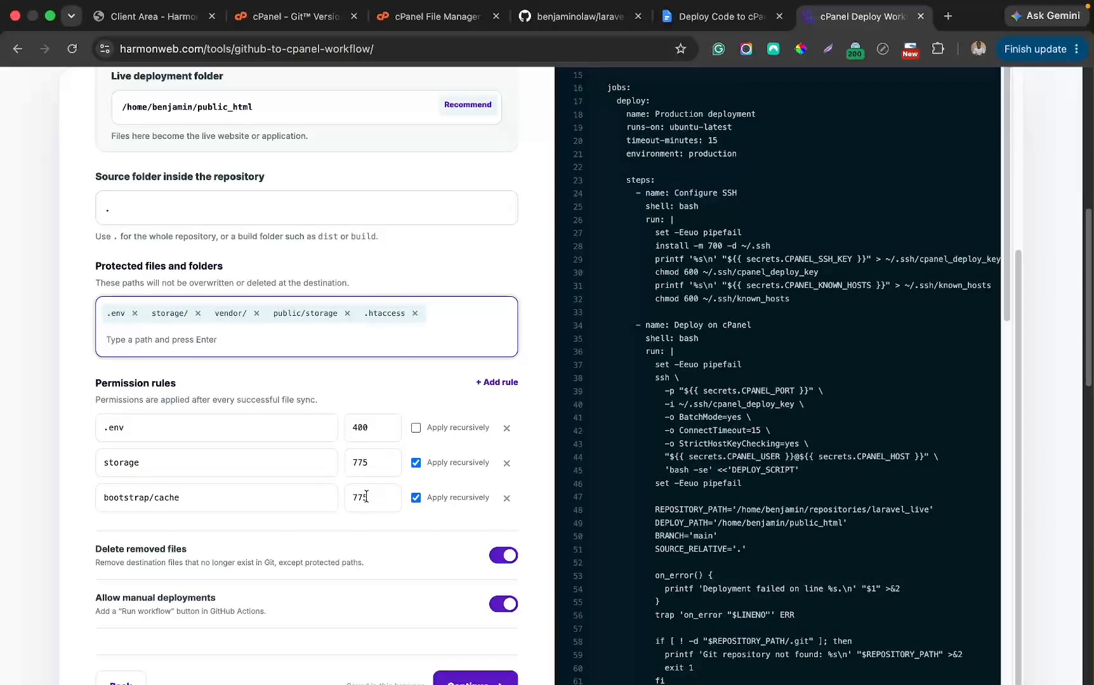
click(492, 384)
click(493, 383)
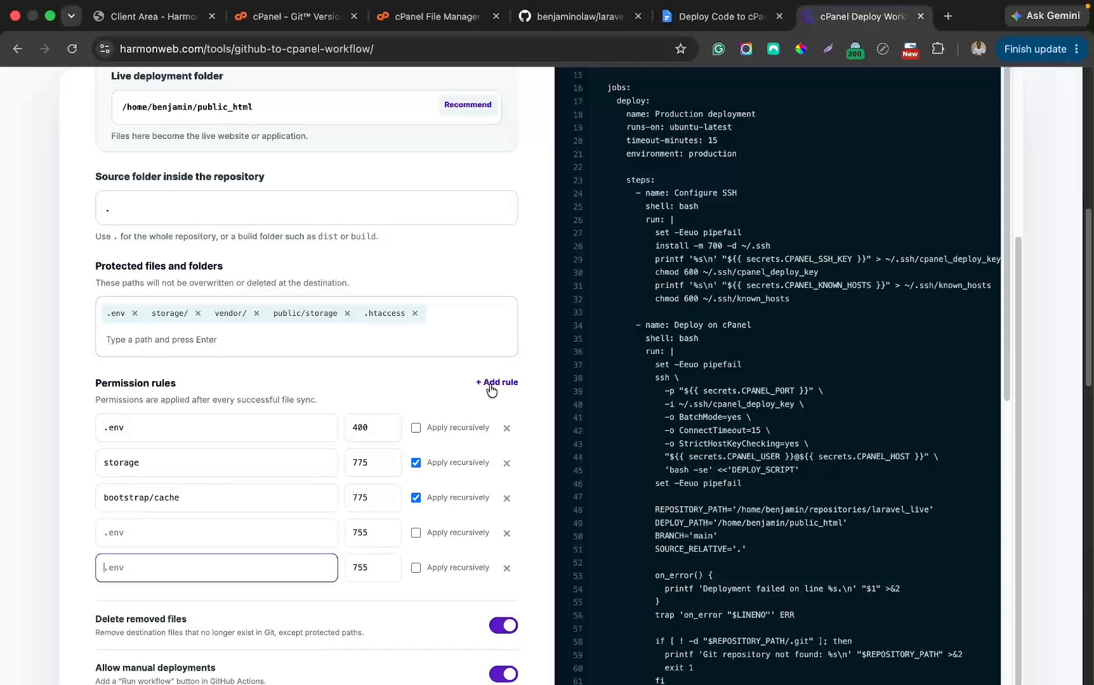
click(505, 569)
click(507, 533)
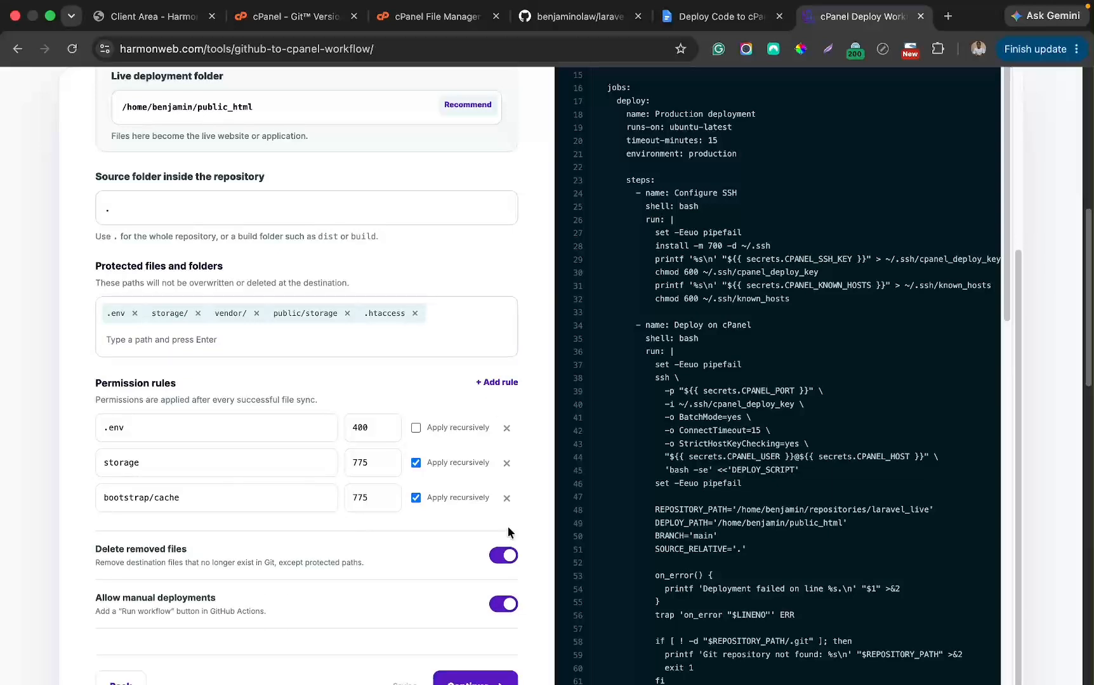
- Remove the bootstrap/cache and storage permission rules and turn off manual deployments
click(506, 498)
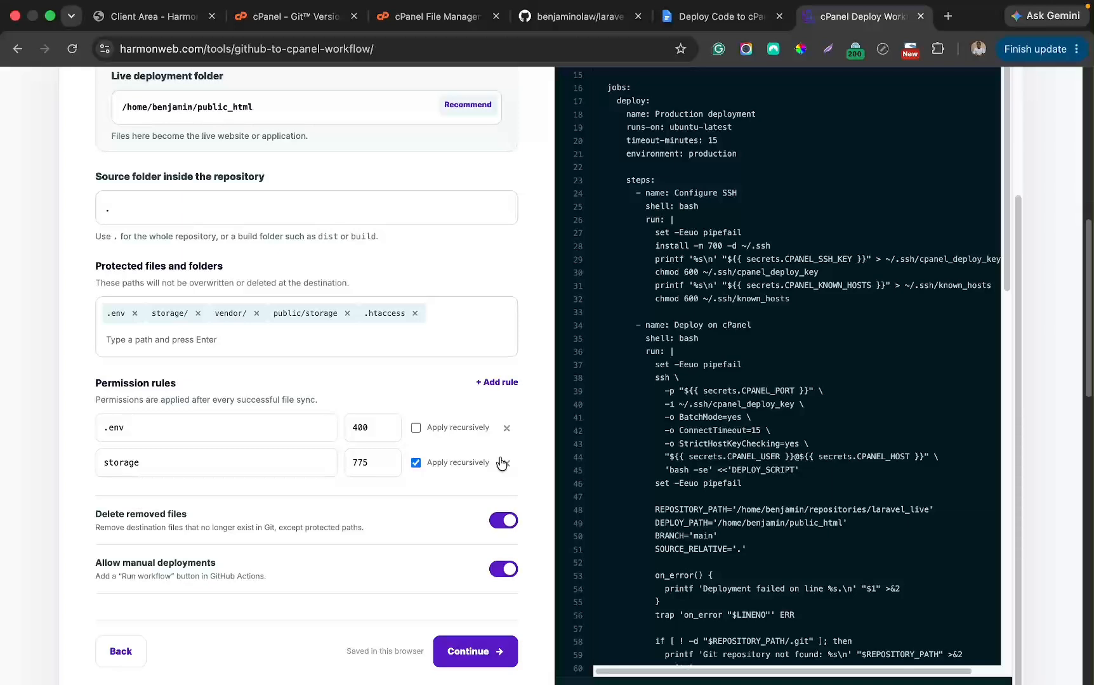
click(503, 463)
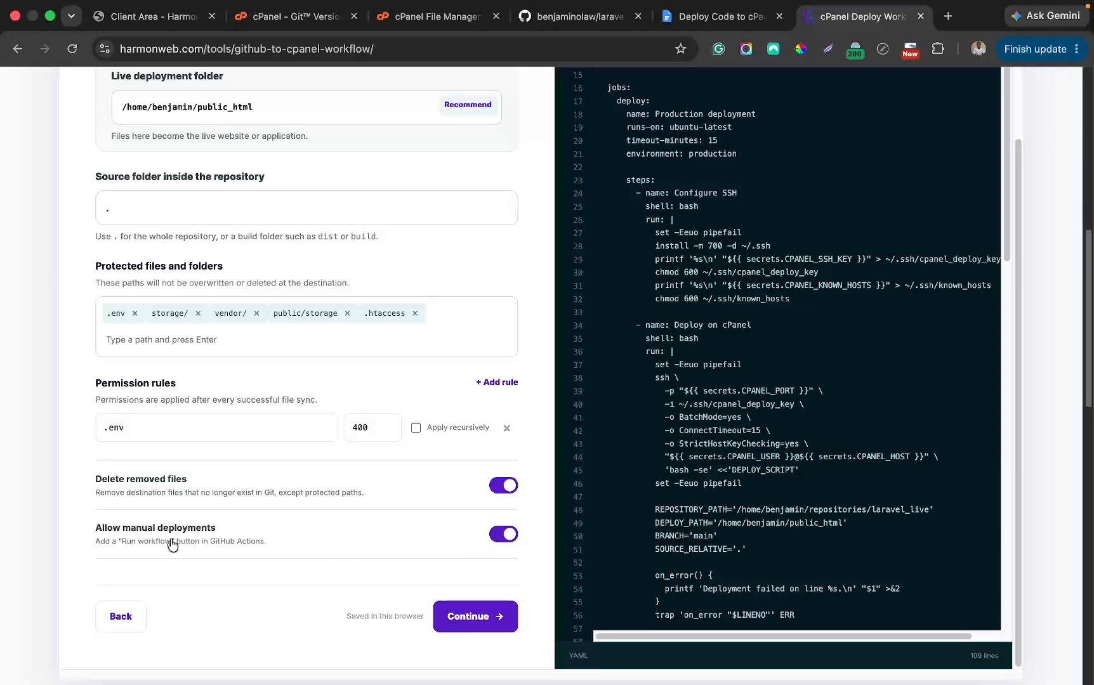
click(504, 535)
- Review the deployment settings and continue to the generator's build and security settings
scroll(499, 535, down, 5)
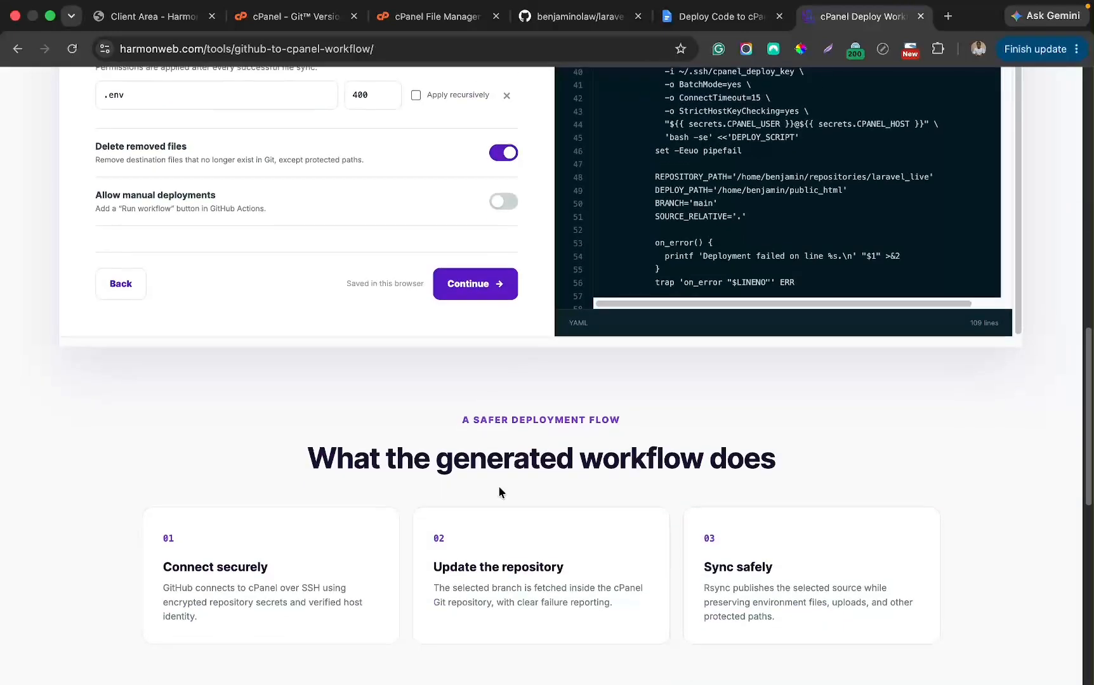
scroll(406, 266, up, 3)
scroll(411, 327, down, 5)
scroll(411, 328, up, 9)
scroll(410, 327, down, 3)
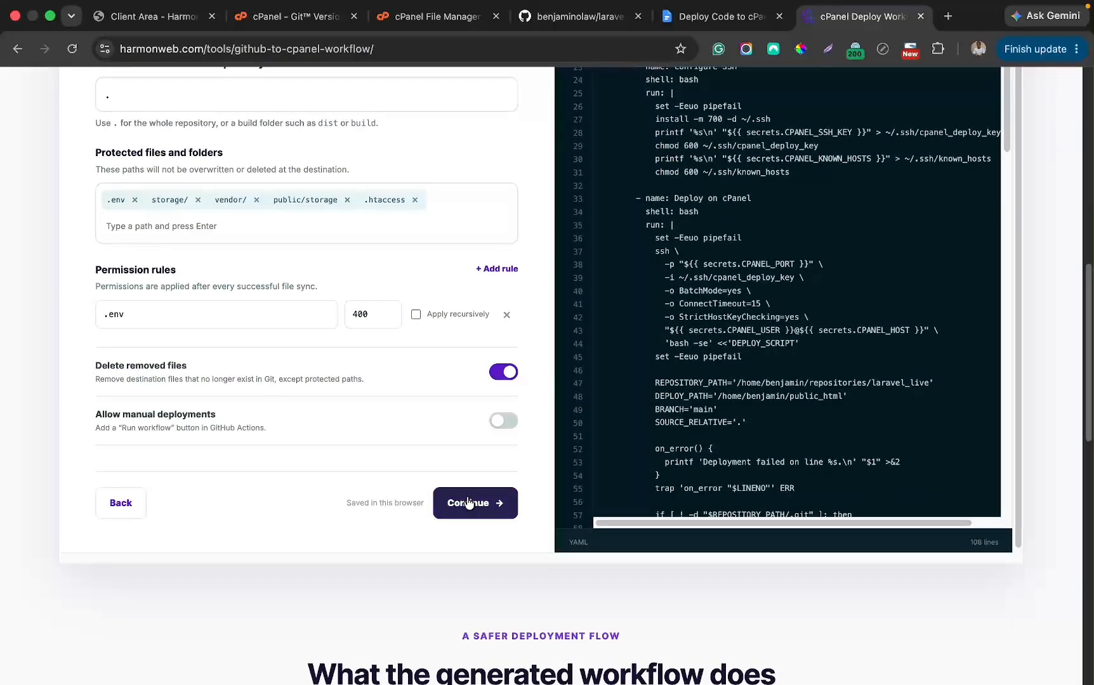
click(468, 503)
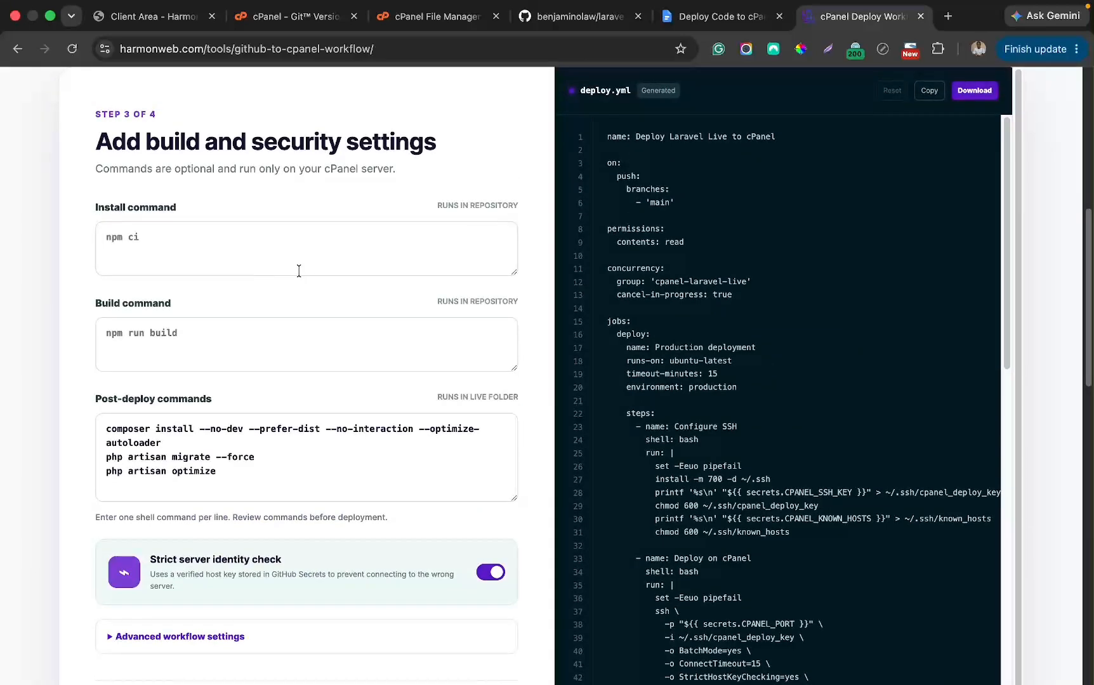
- Remove the line "php artisan migrate --force" from the post-deploy commands, keeping the composer install and php artisan optimize lines
scroll(299, 270, up, 3)
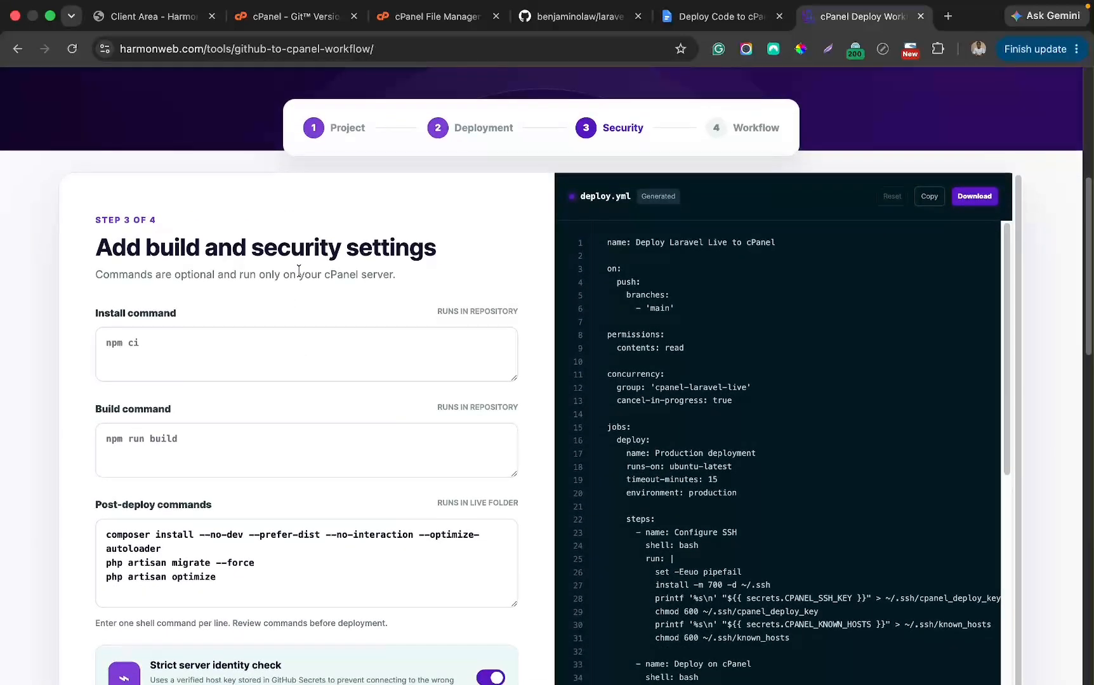
scroll(299, 270, down, 1)
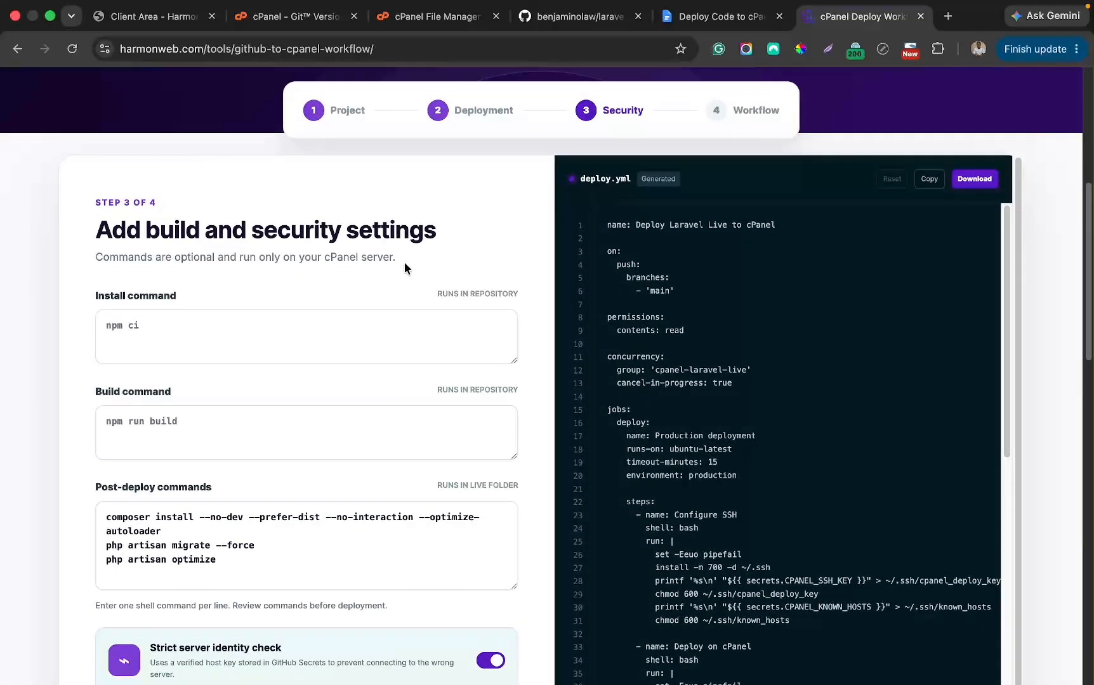
scroll(174, 494, down, 1)
scroll(174, 498, up, 1)
scroll(628, 458, down, 3)
scroll(627, 458, up, 3)
drag(216, 559, 86, 522)
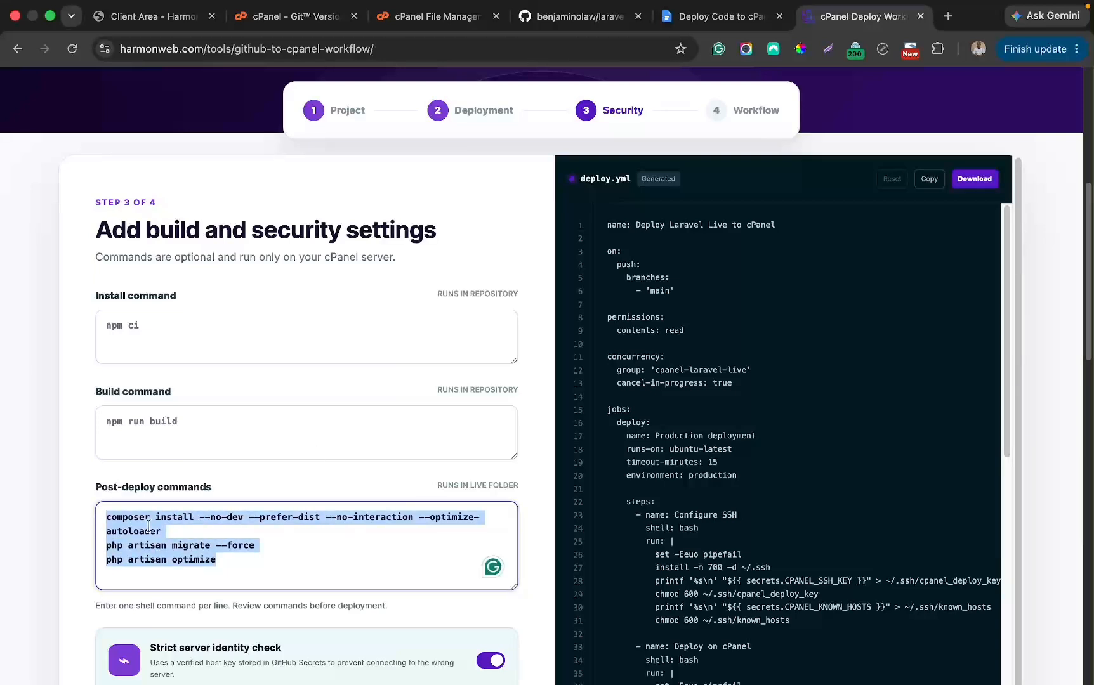
scroll(285, 587, down, 1)
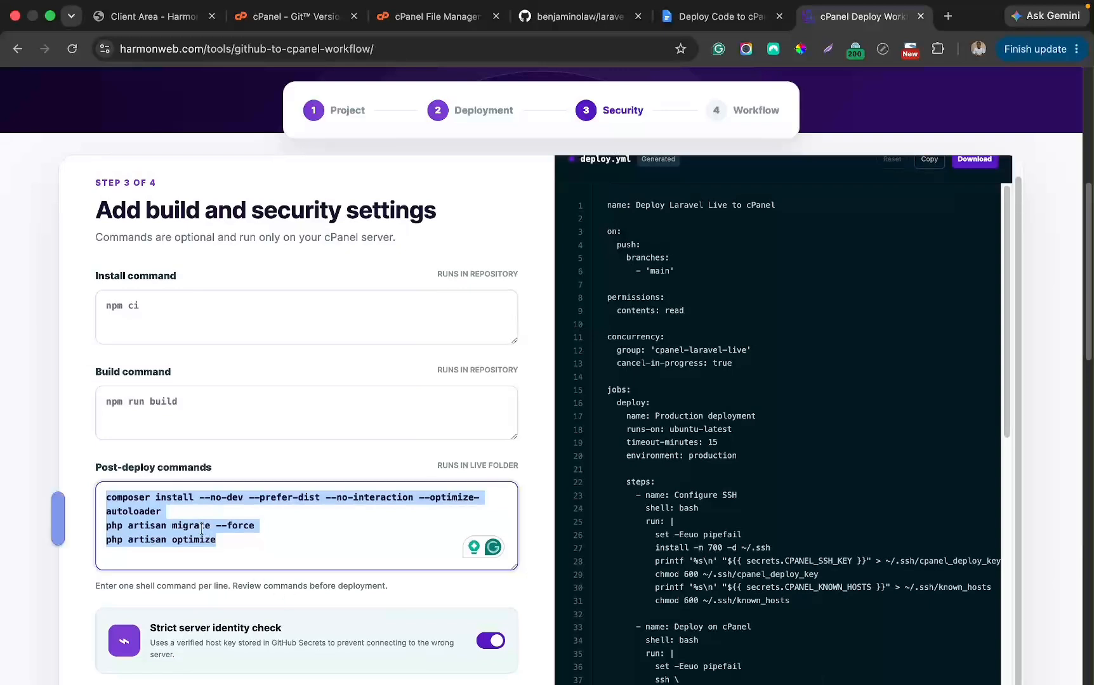
click(185, 508)
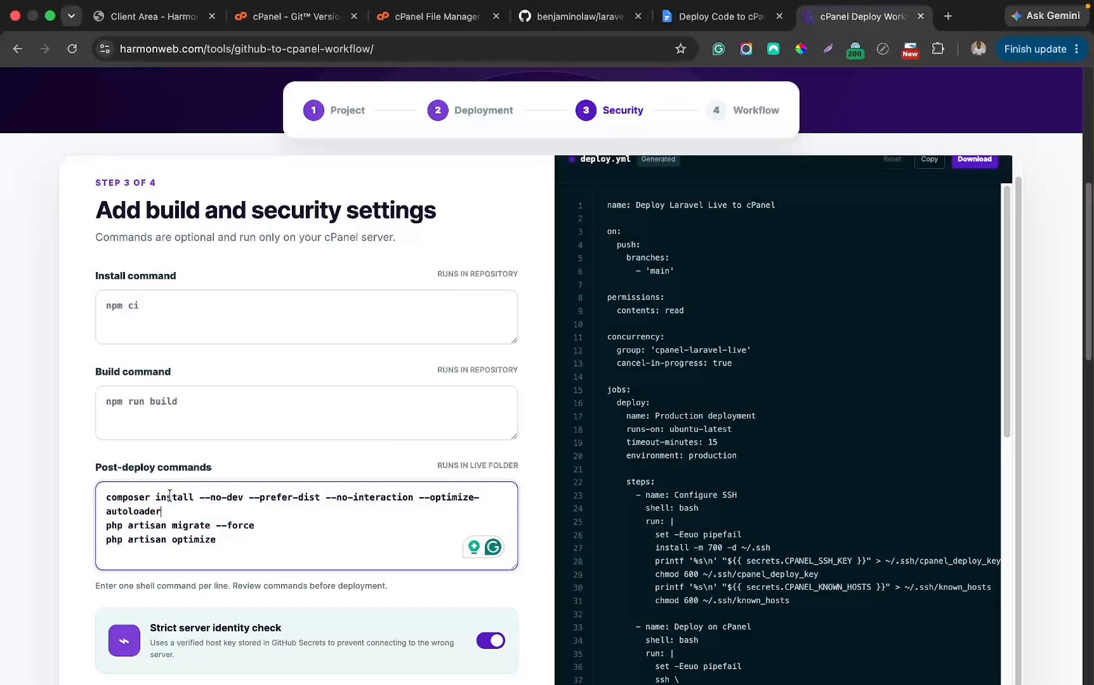
- Expand the advanced workflow settings and examine the GitHub secret names for host, port, username, private key and known hosts
scroll(366, 464, down, 5)
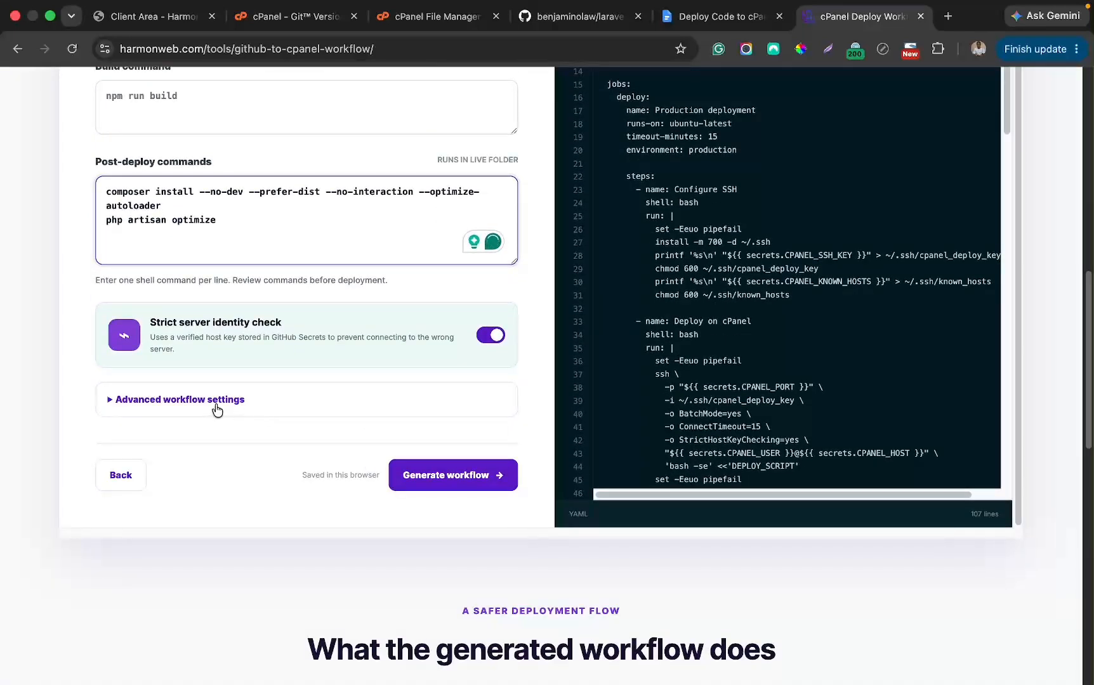
click(207, 404)
scroll(207, 397, down, 4)
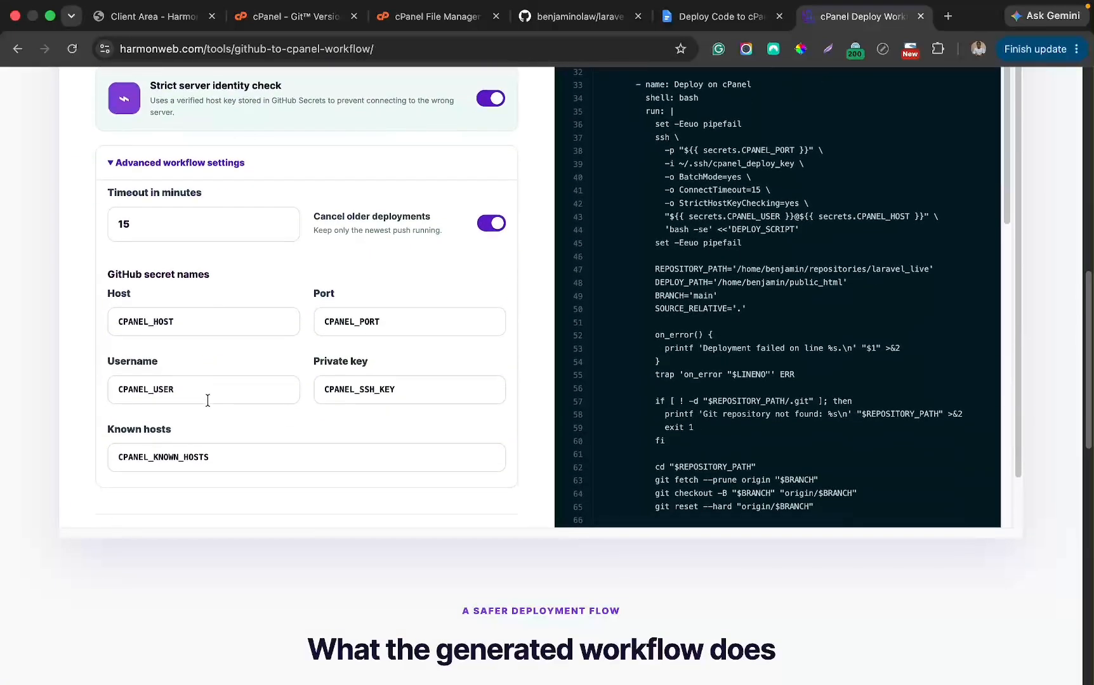
scroll(207, 399, down, 2)
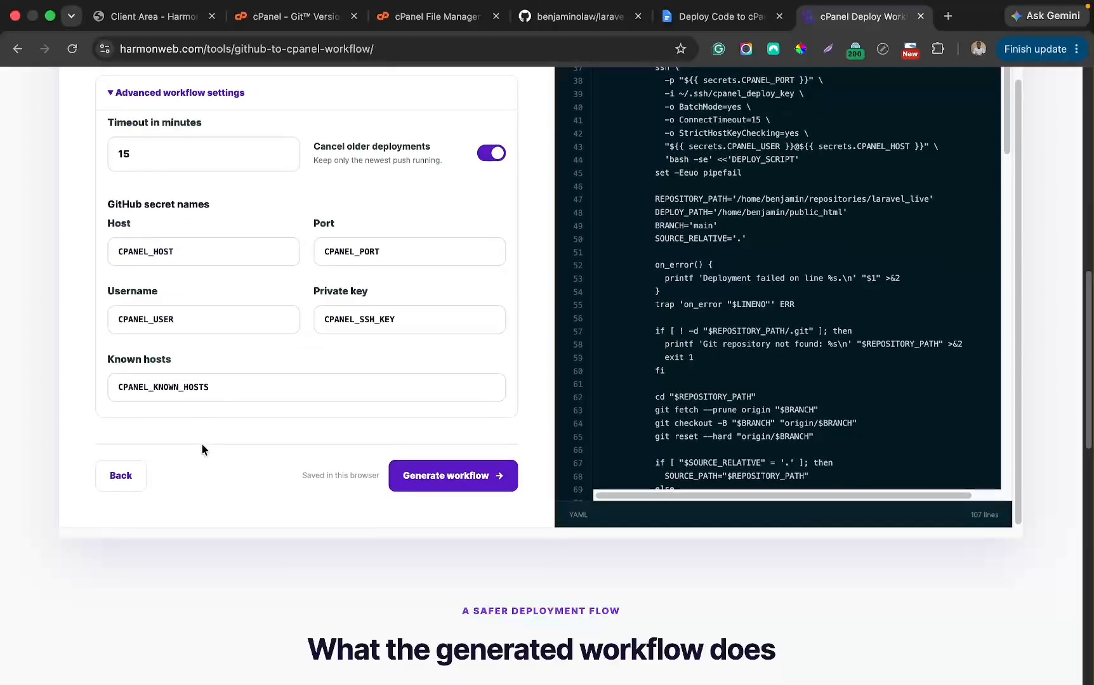
scroll(201, 443, up, 1)
click(206, 295)
key(super+a)
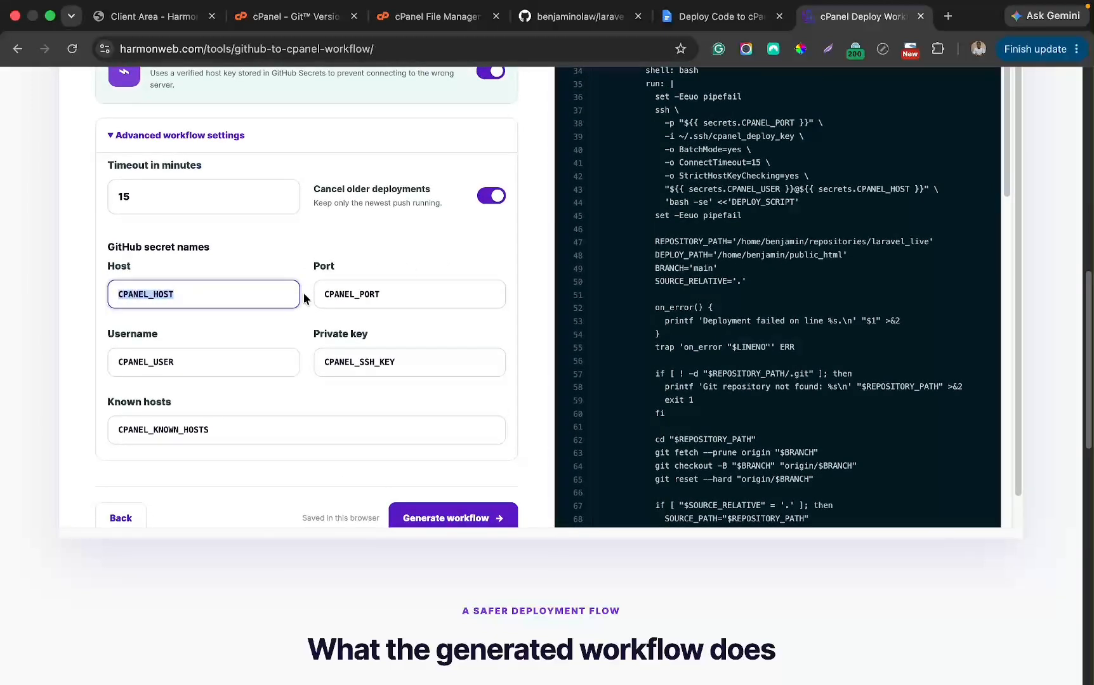
click(219, 432)
key(super+a)
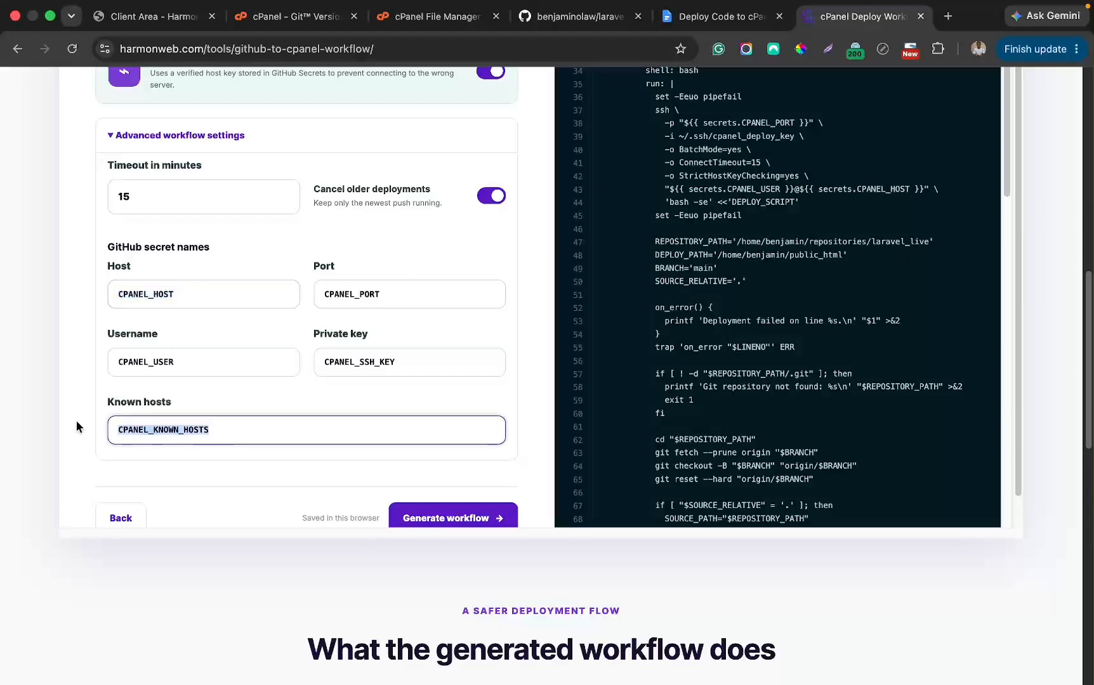
scroll(76, 427, up, 3)
scroll(76, 426, down, 3)
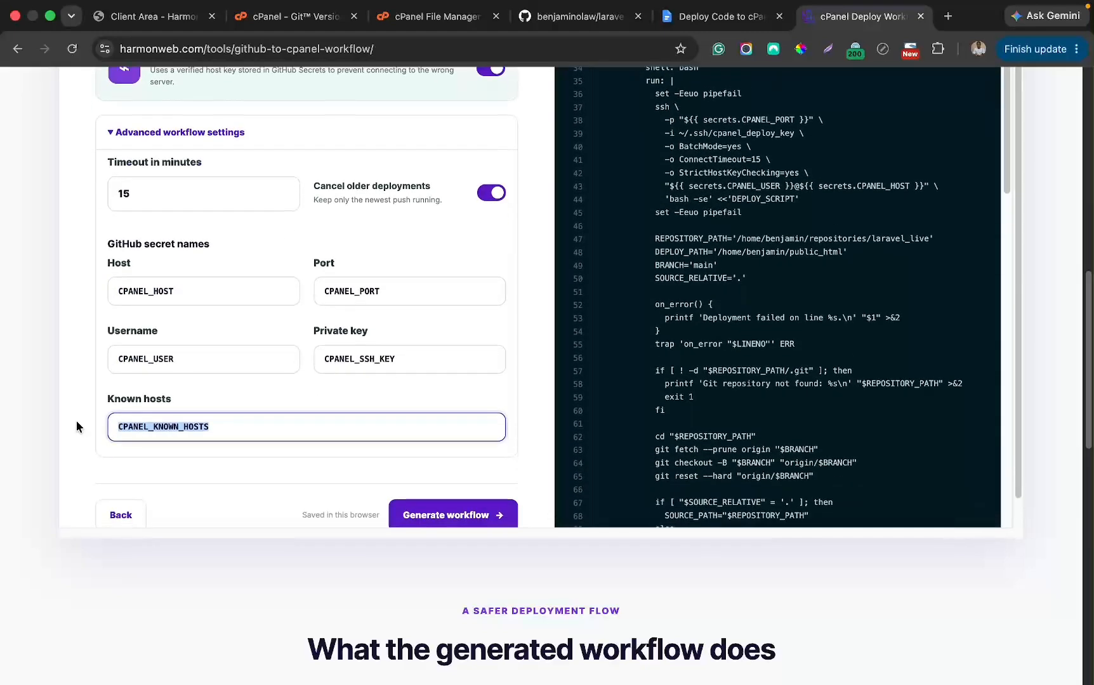
scroll(82, 424, up, 3)
scroll(83, 432, down, 3)
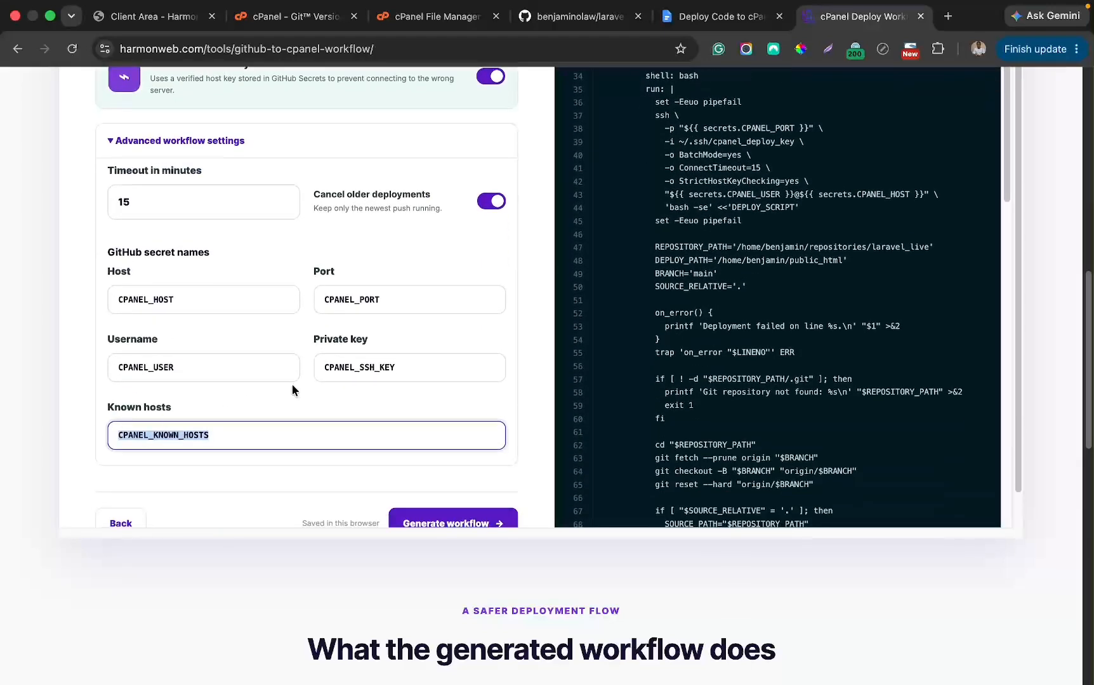
- Turn off the strict server identity check and generate the workflow
scroll(358, 365, up, 2)
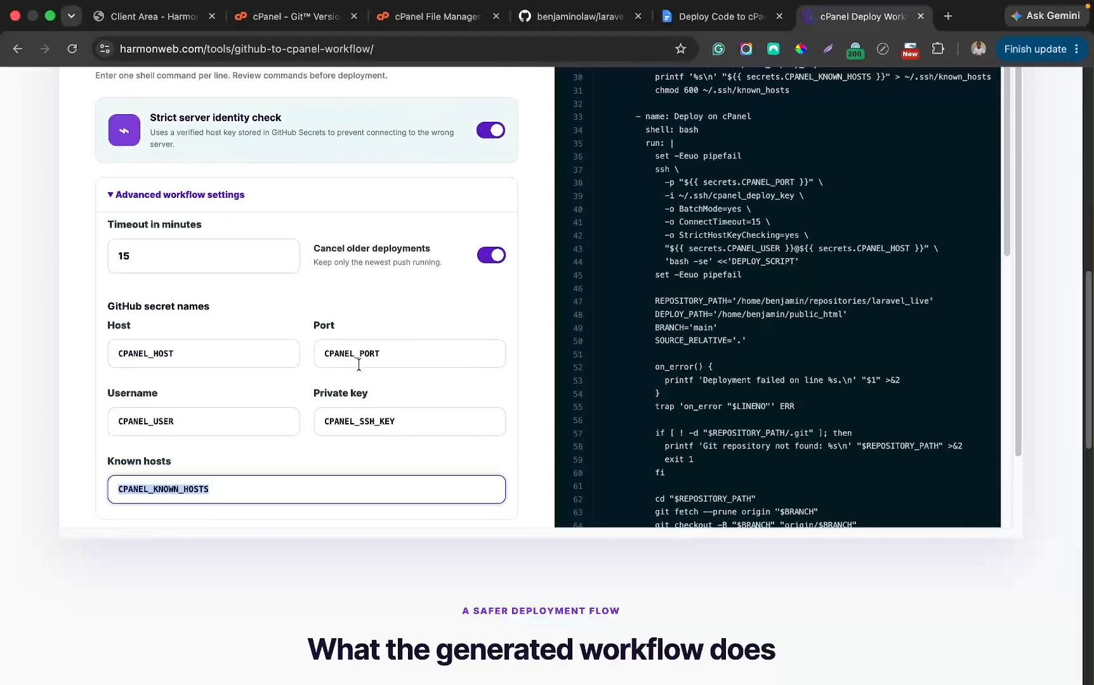
click(489, 137)
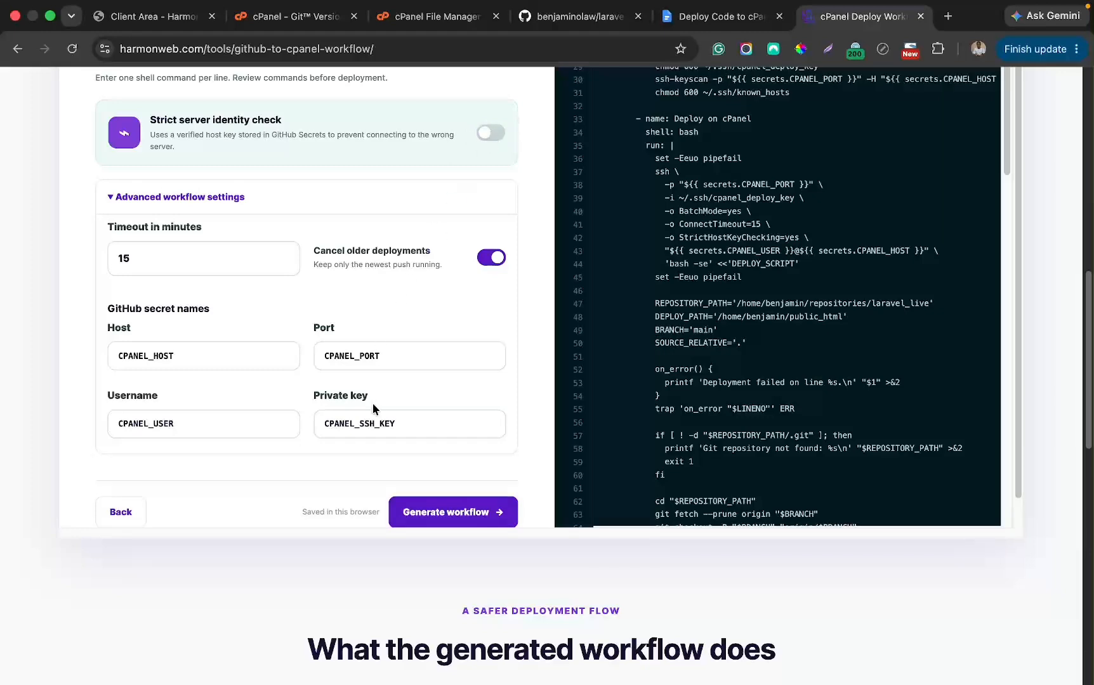
scroll(372, 402, down, 1)
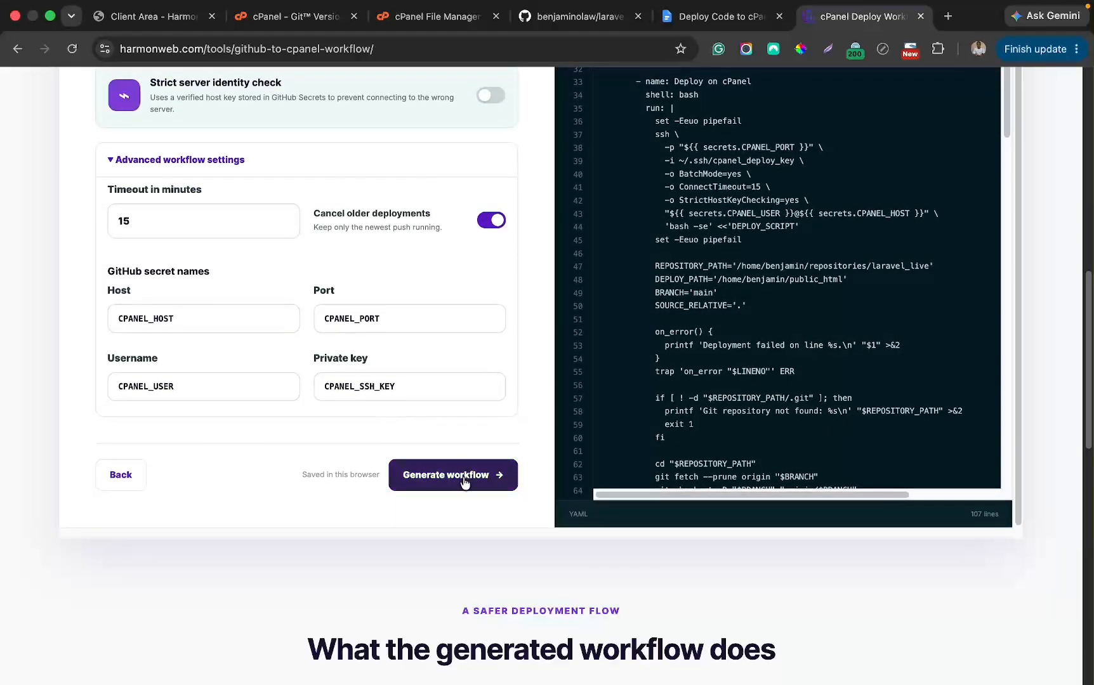
click(464, 480)
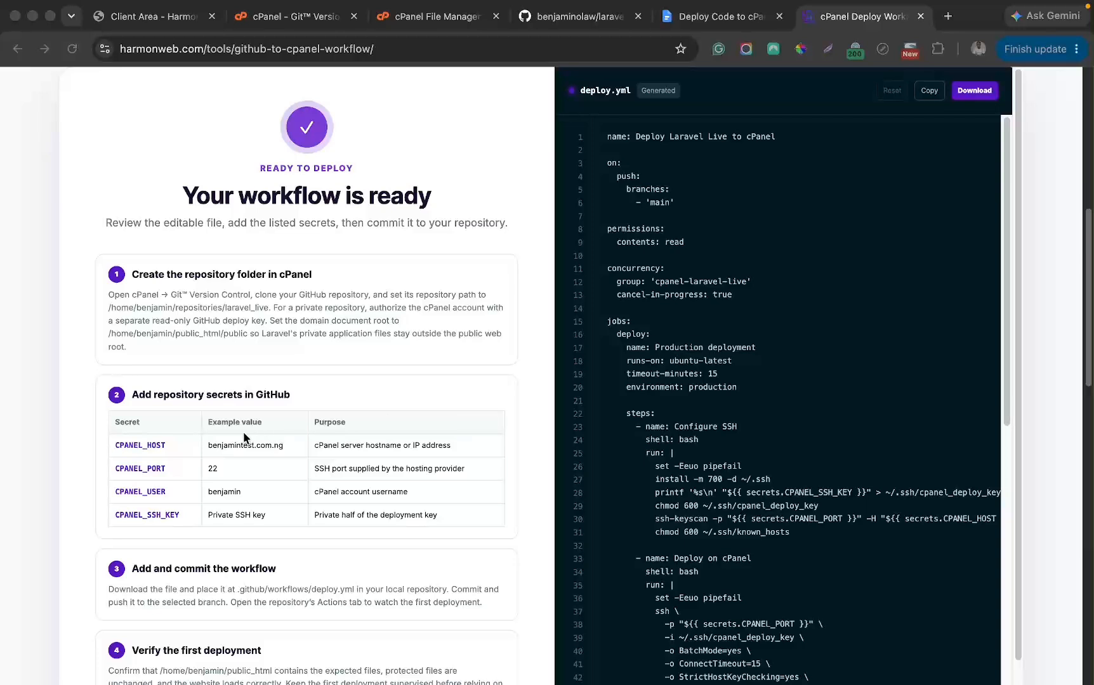
- Review the repository secrets listed for GitHub, and look over the git_workflow private key printed in Terminal
click(112, 443)
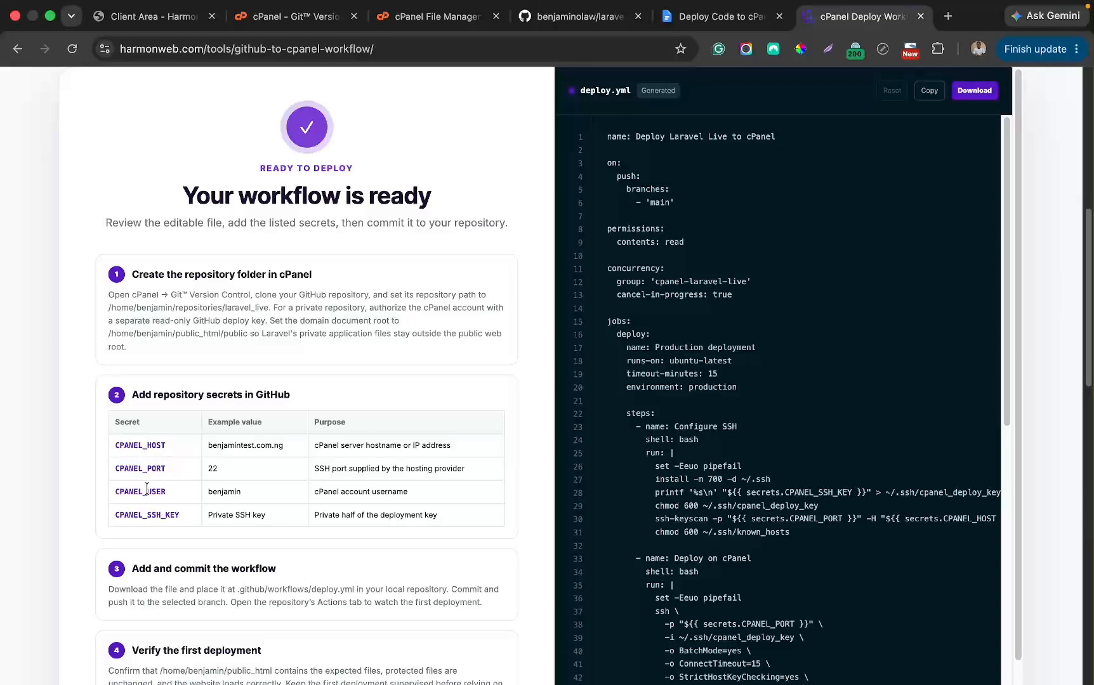
drag(140, 494, 168, 502)
key(ctrl+Left)
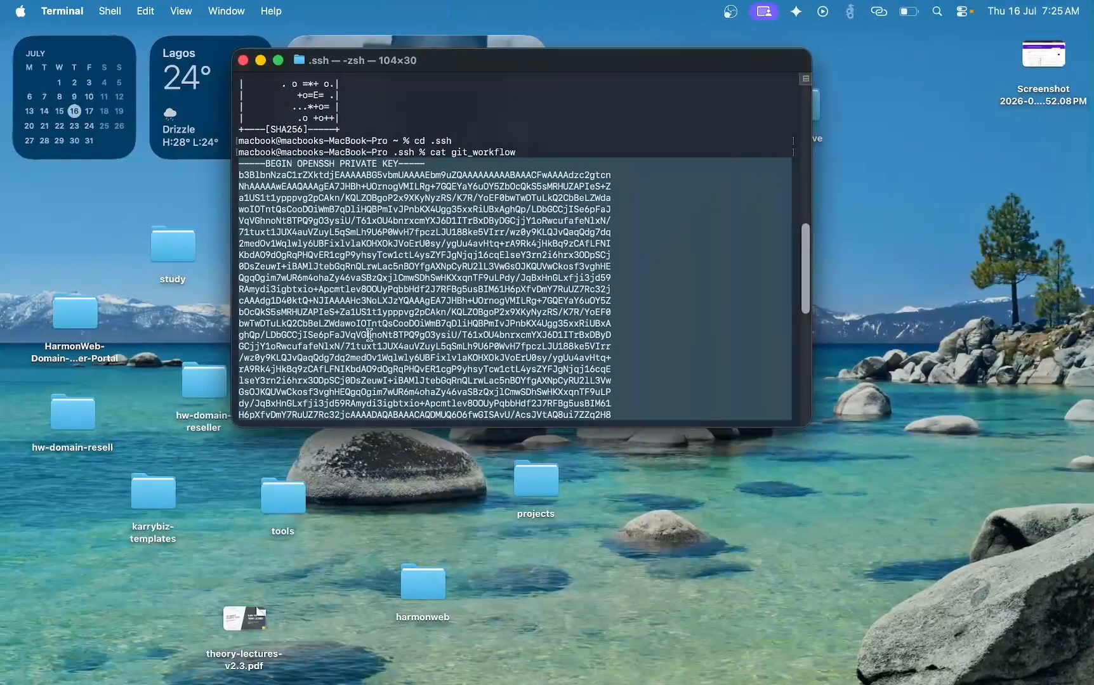
click(369, 323)
scroll(369, 323, down, 10)
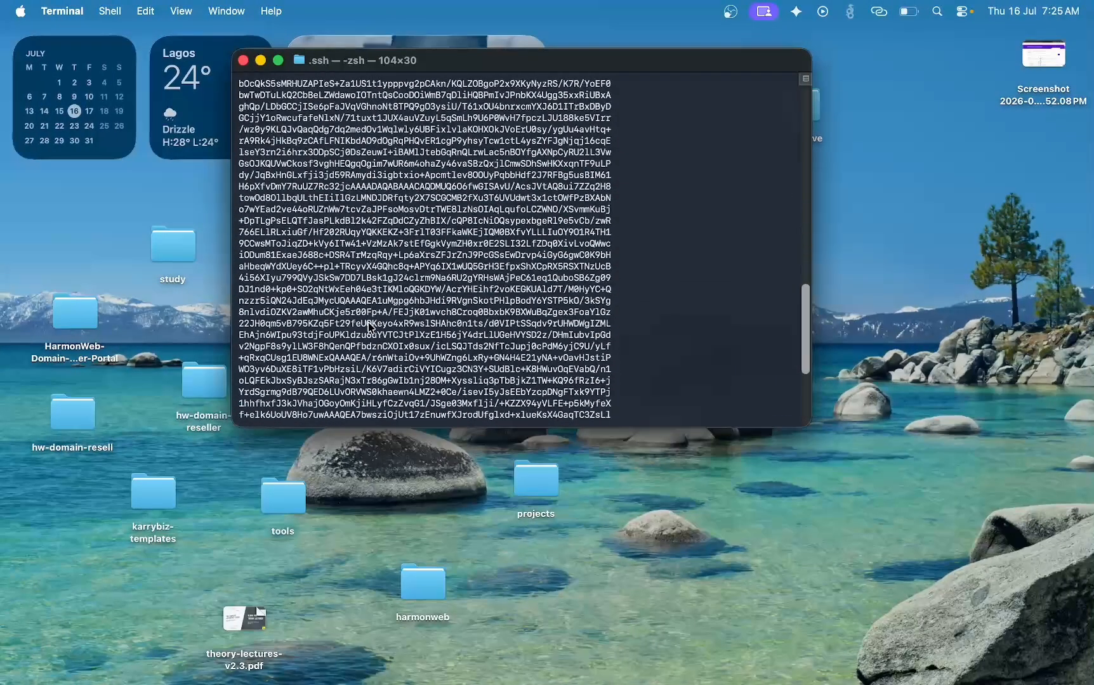
scroll(370, 326, up, 3)
key(ctrl+Right)
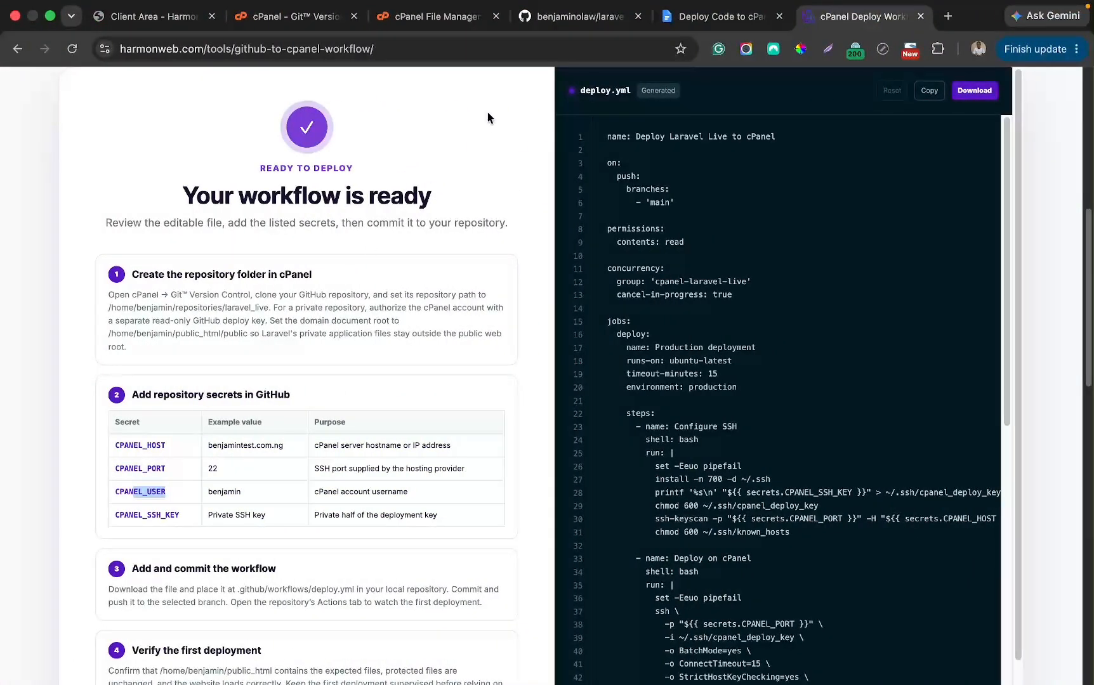
- Open the Actions secrets and variables page in the laravel_live repository's settings on GitHub
click(562, 17)
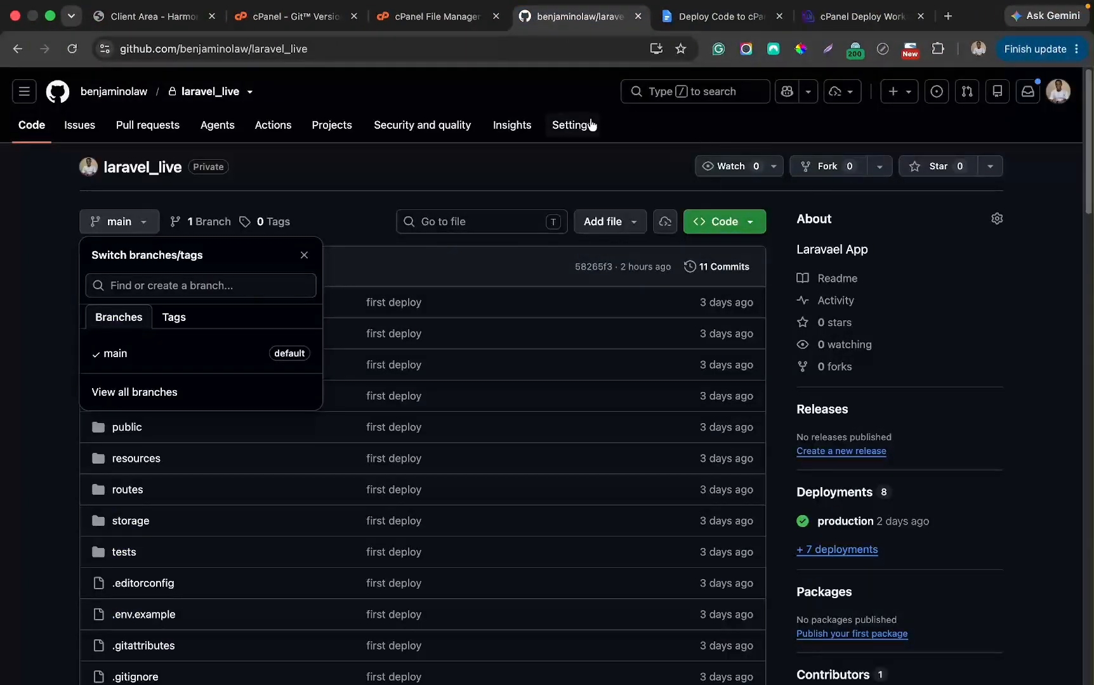
click(449, 167)
click(571, 136)
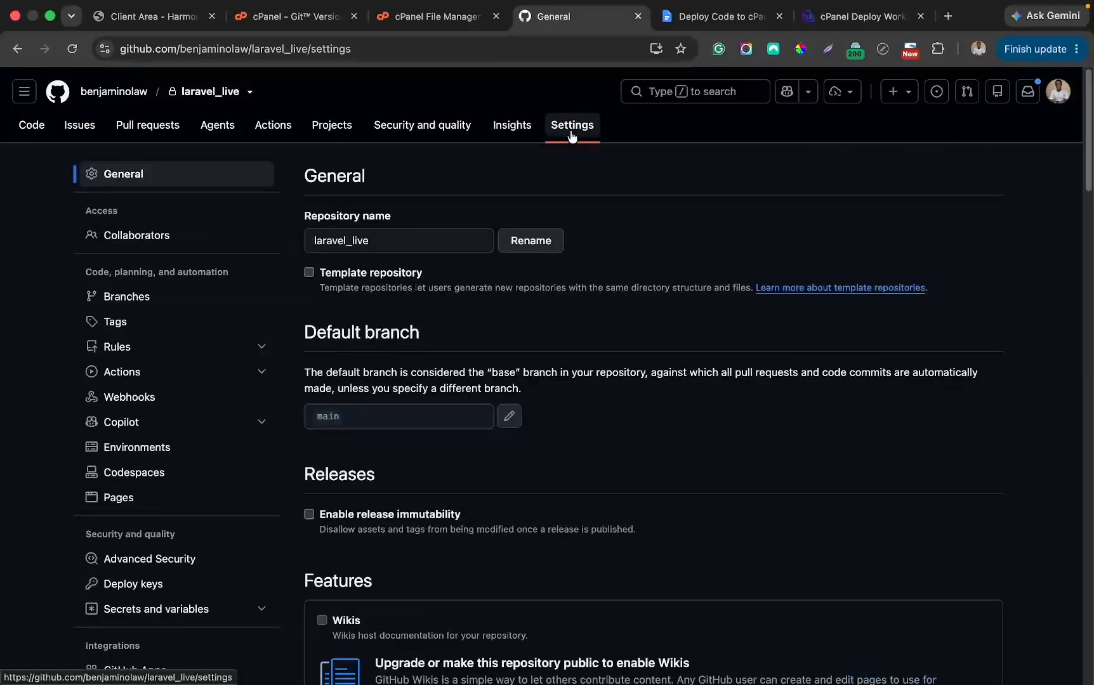
scroll(188, 359, down, 3)
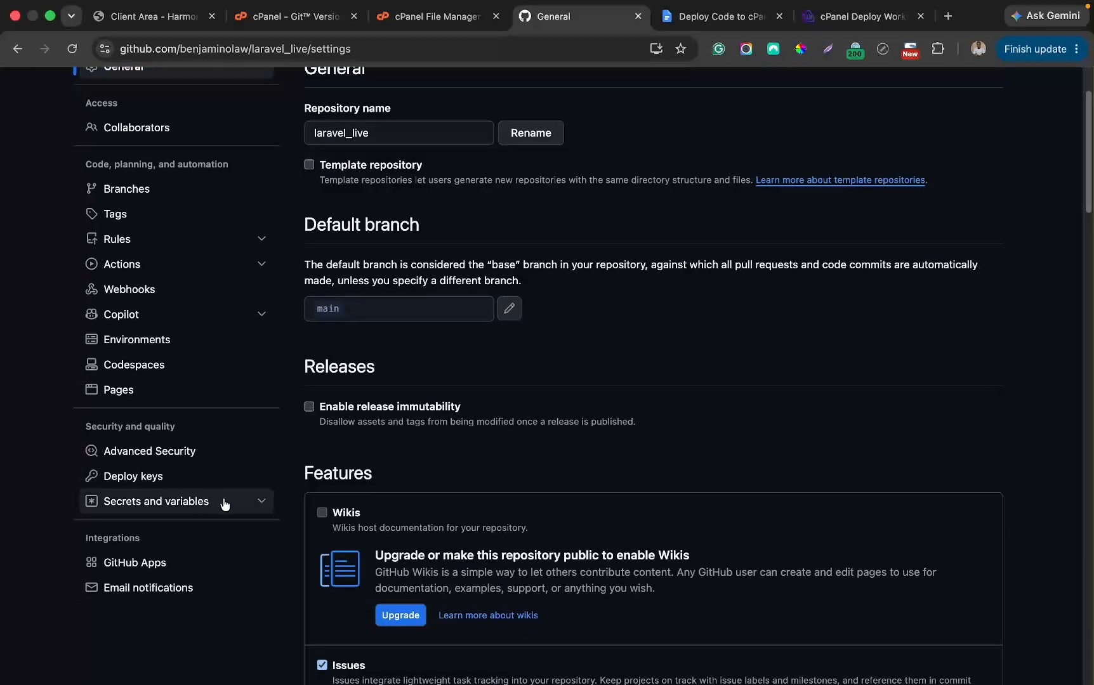
click(224, 504)
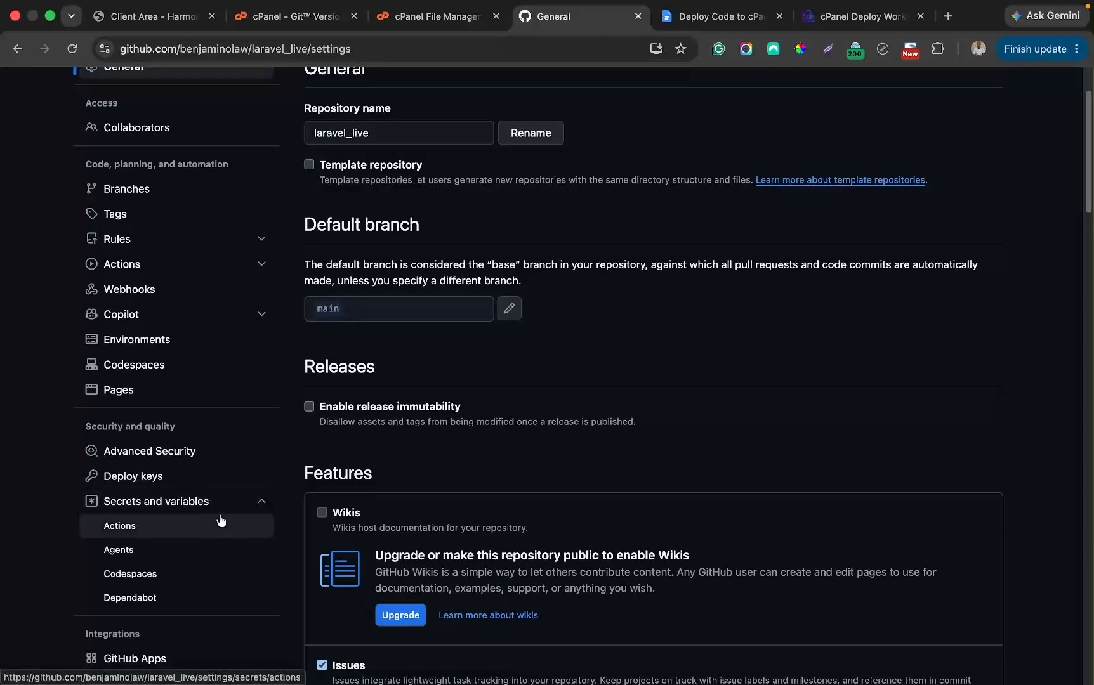
click(142, 532)
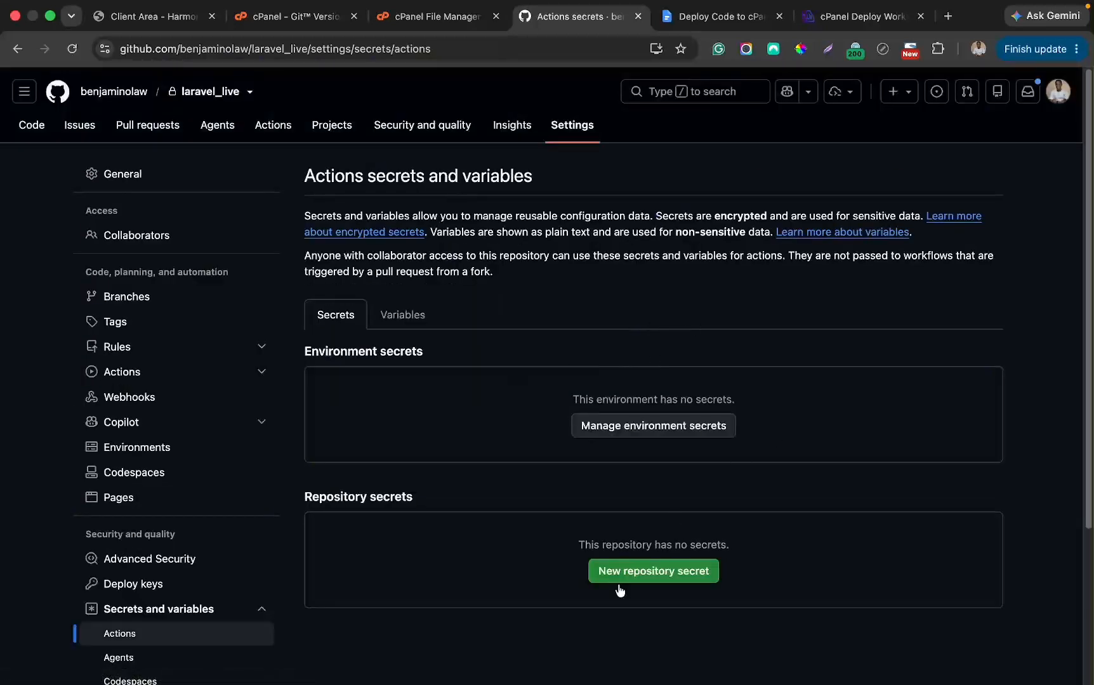
- Start a new repository secret named CPANEL_HOST, copying the name from the generated workflow's secrets table
scroll(619, 584, down, 2)
click(637, 504)
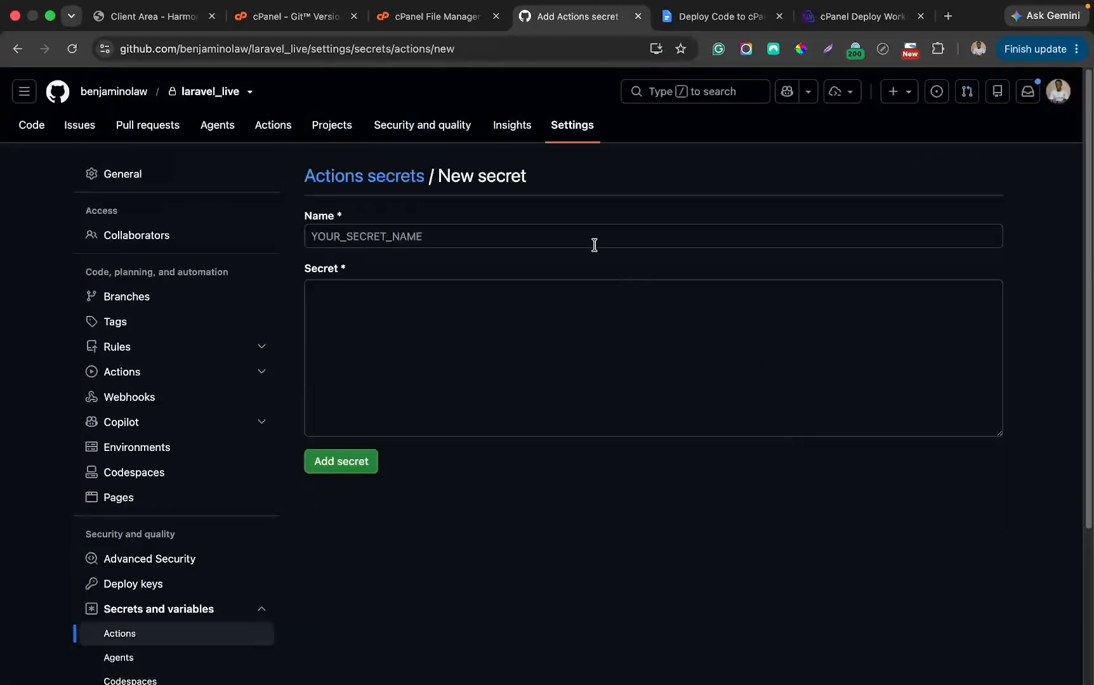
click(812, 23)
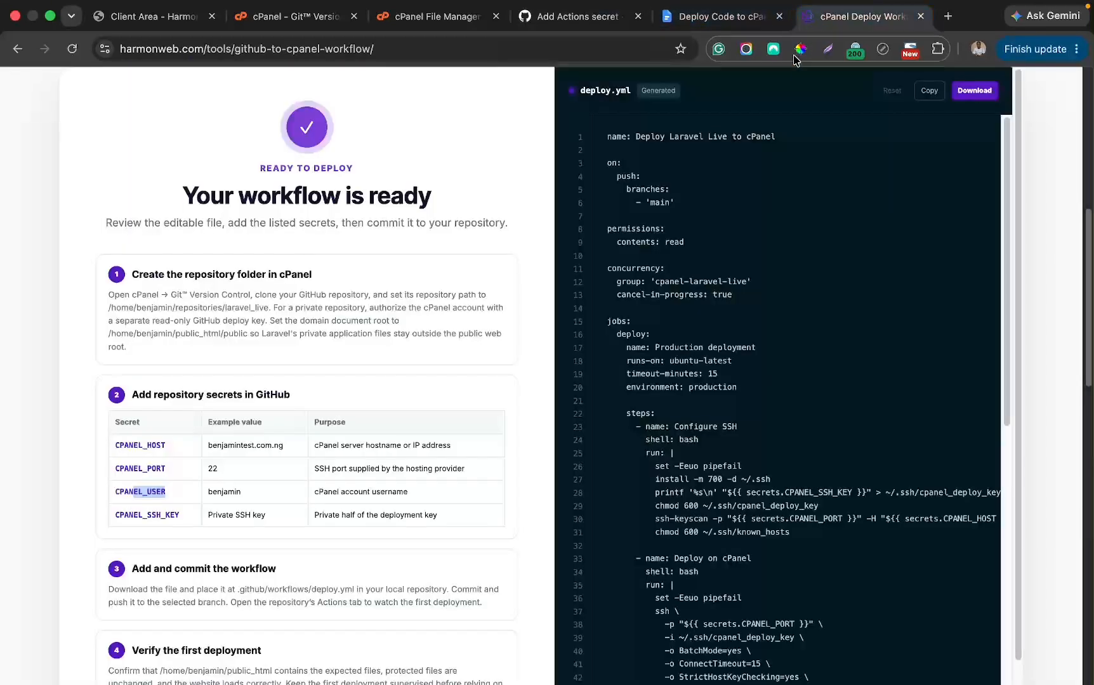
double_click(155, 446)
right_click(155, 446)
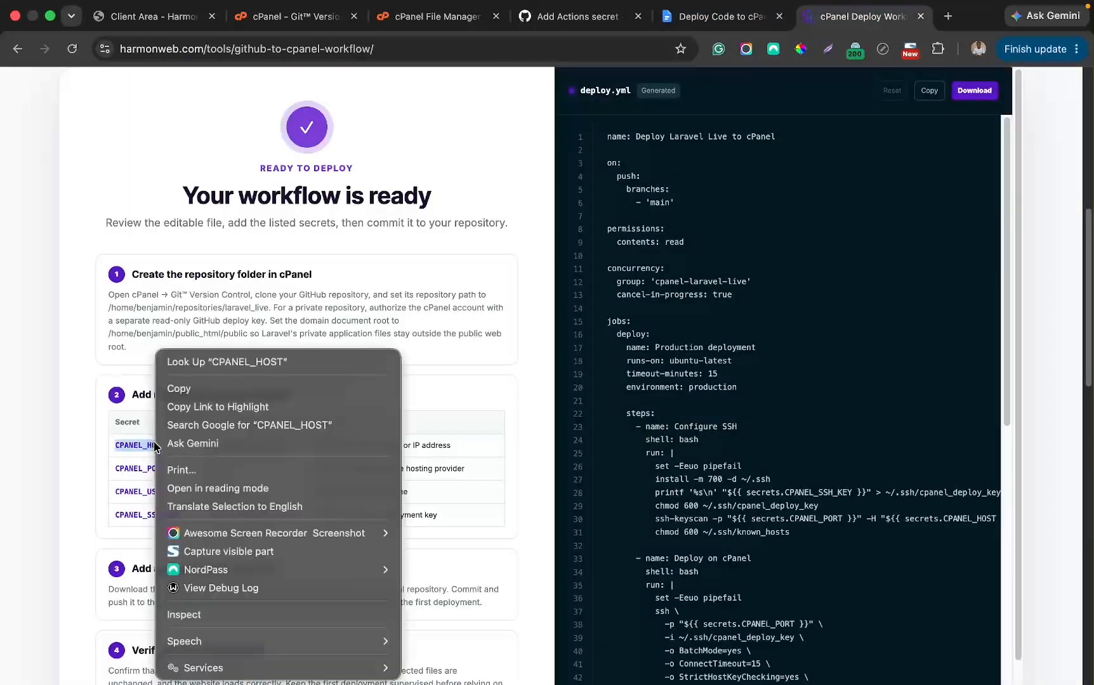
click(184, 388)
click(555, 16)
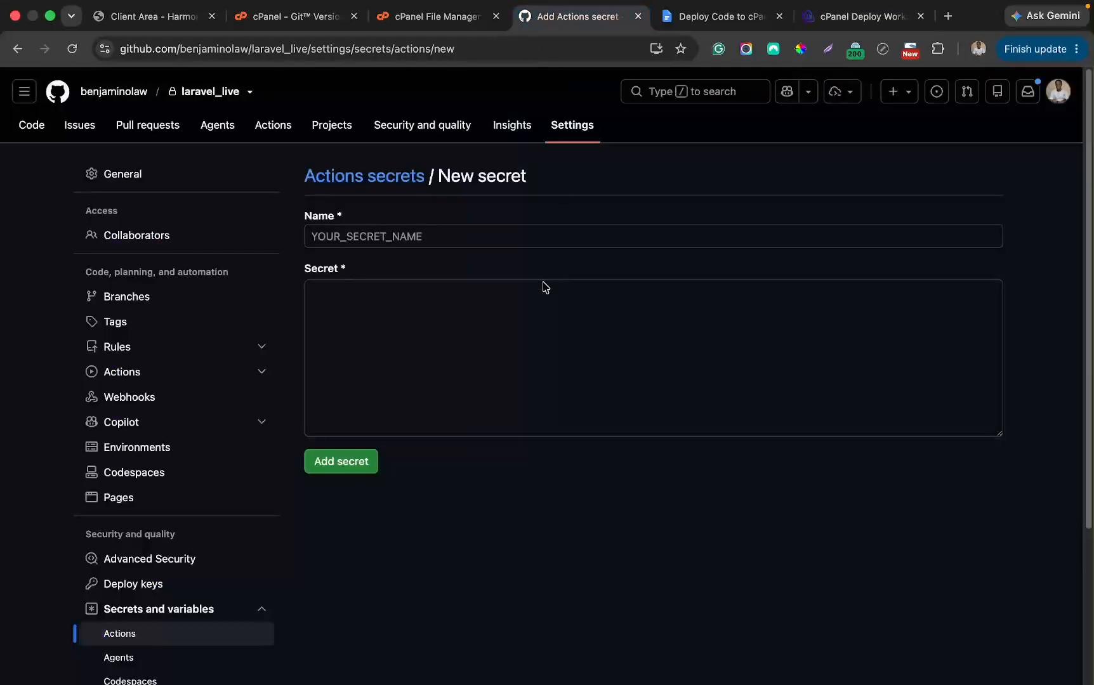
right_click(499, 241)
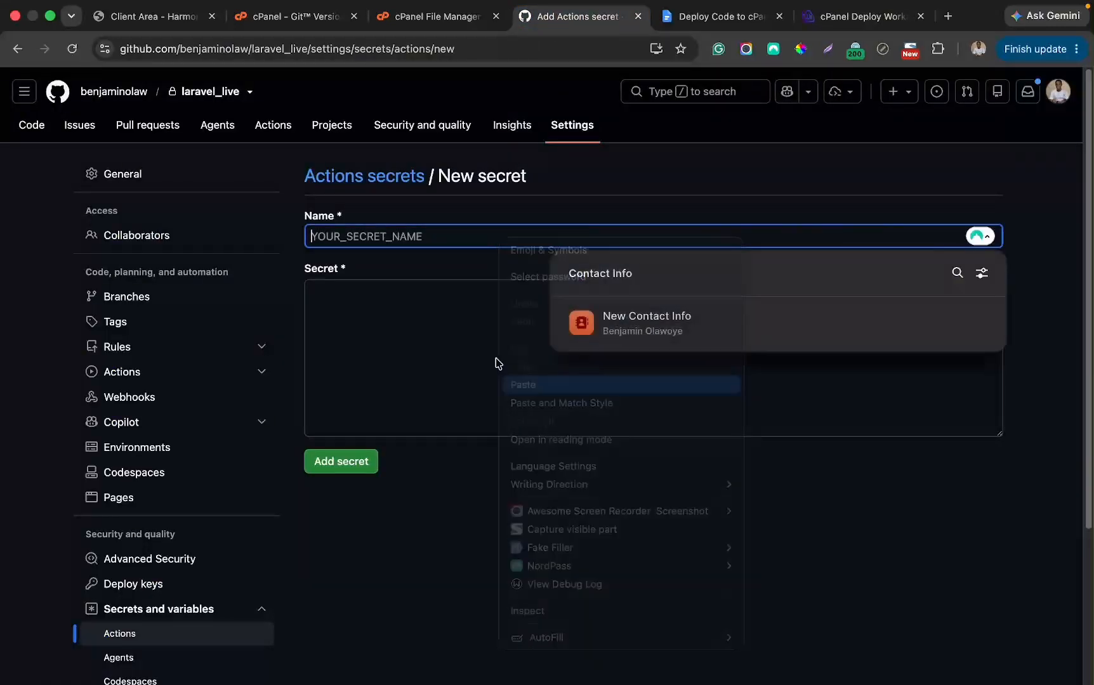
click(533, 384)
click(400, 296)
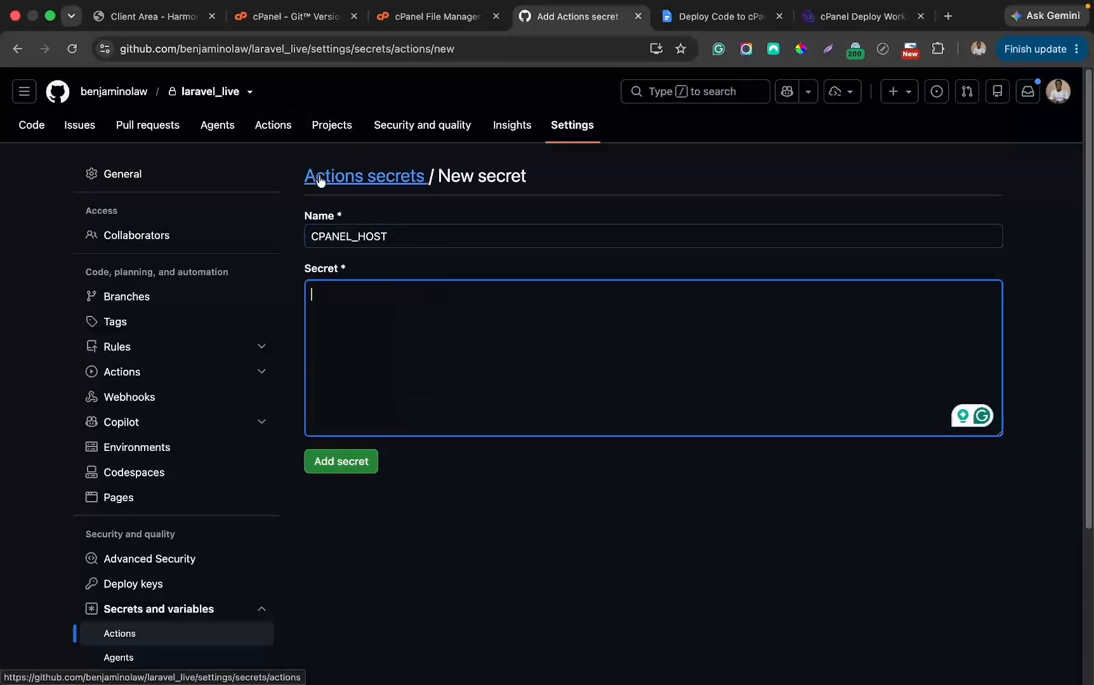
- Copy the hostname panel333.harmondns.net from the cPanel address, use it as the CPANEL_HOST value and add the secret
click(284, 20)
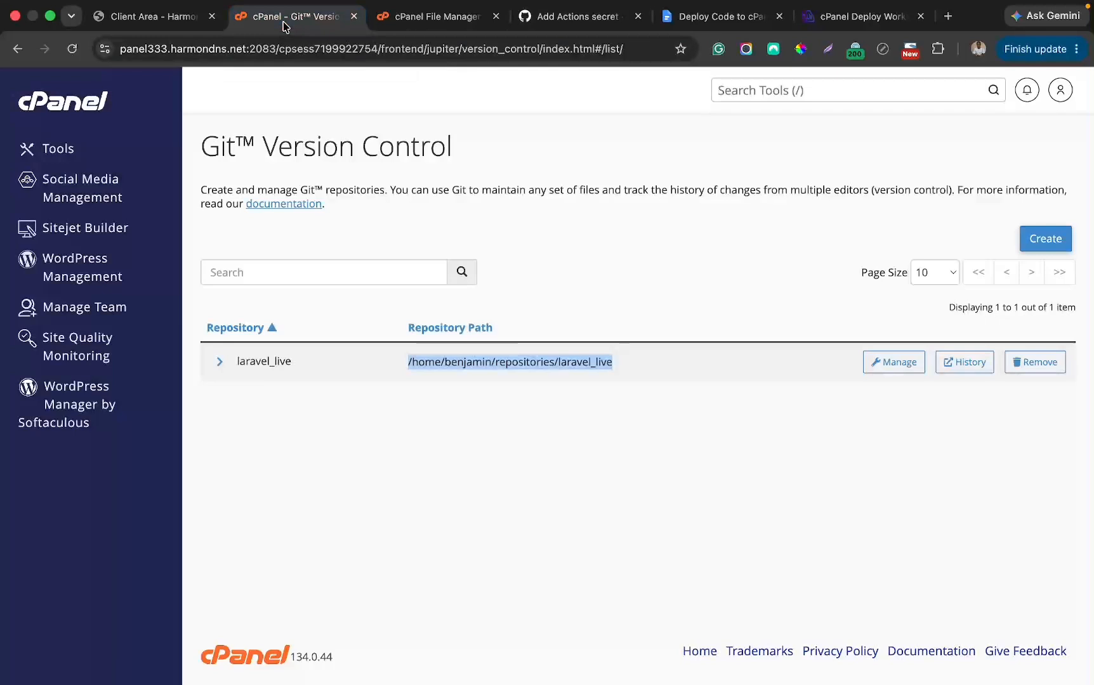
click(150, 49)
click(151, 50)
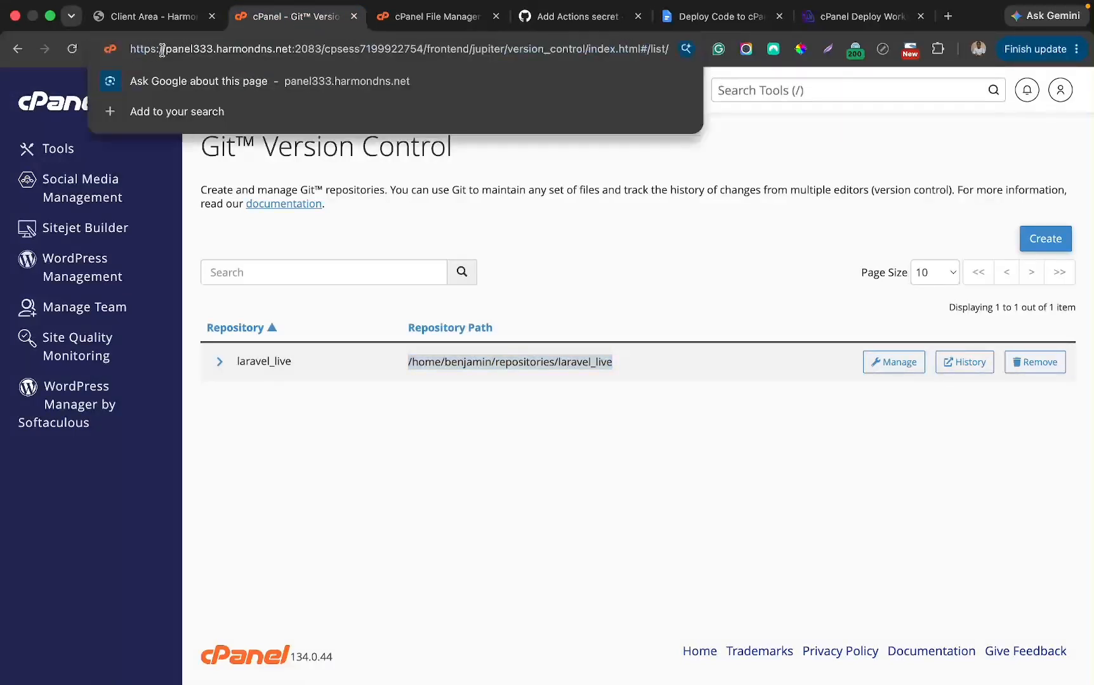
drag(165, 50, 293, 56)
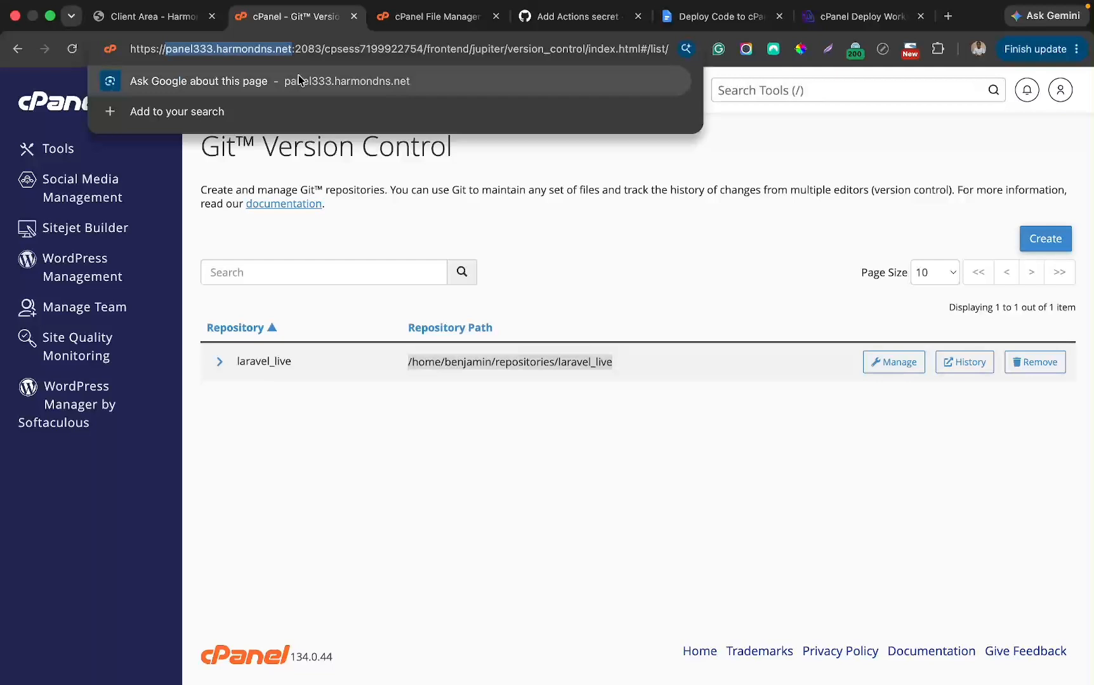
click(854, 16)
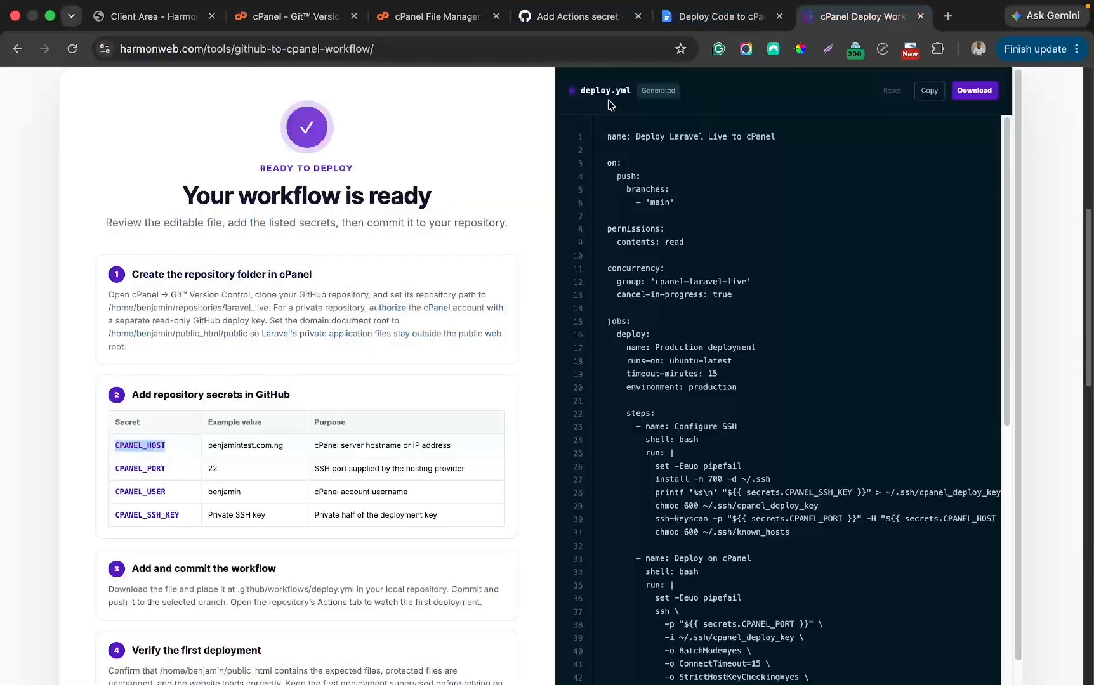
click(559, 19)
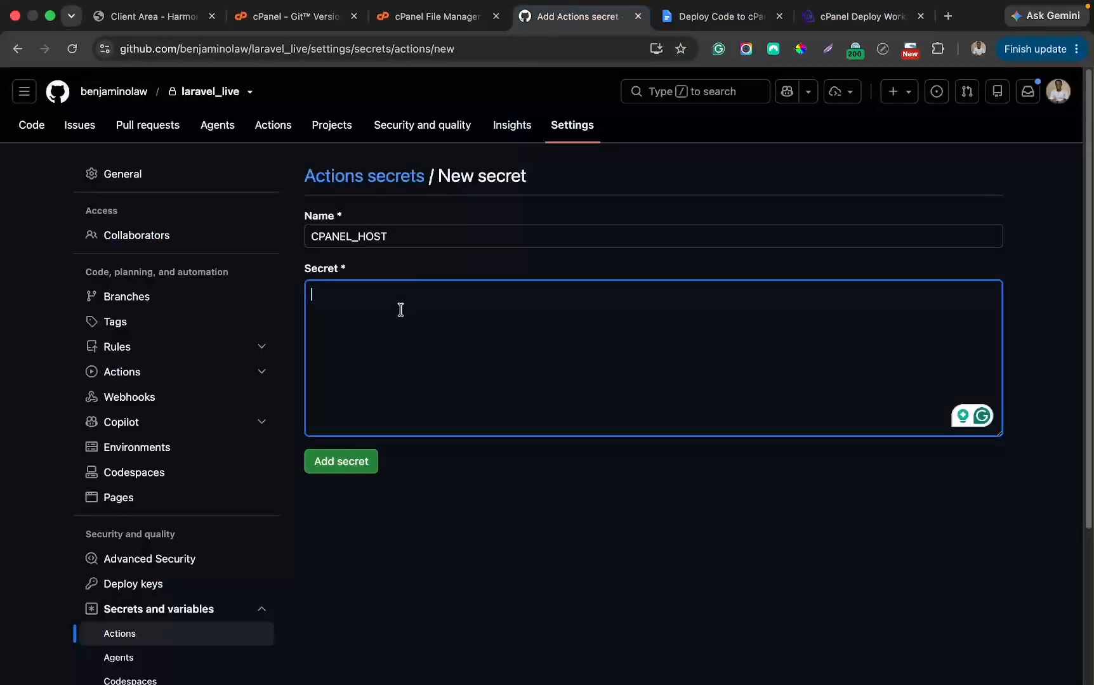
key(super+v)
click(349, 467)
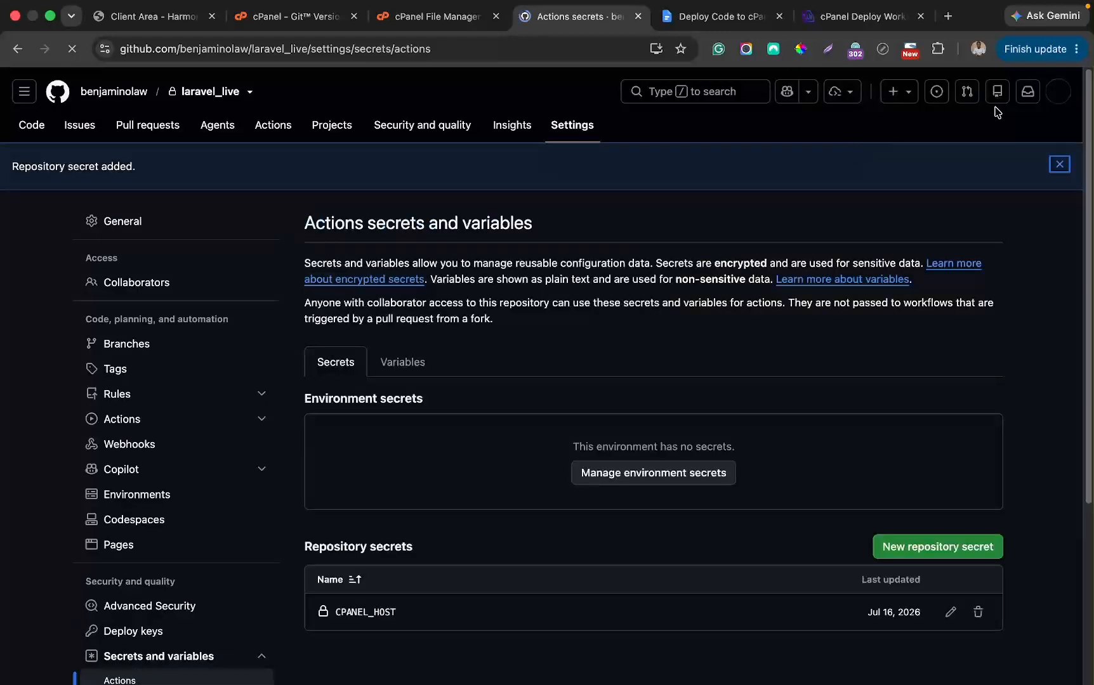
- Add a repository secret named CPANEL_PORT with the value 22, taking the name from the workflow's secrets table
click(851, 16)
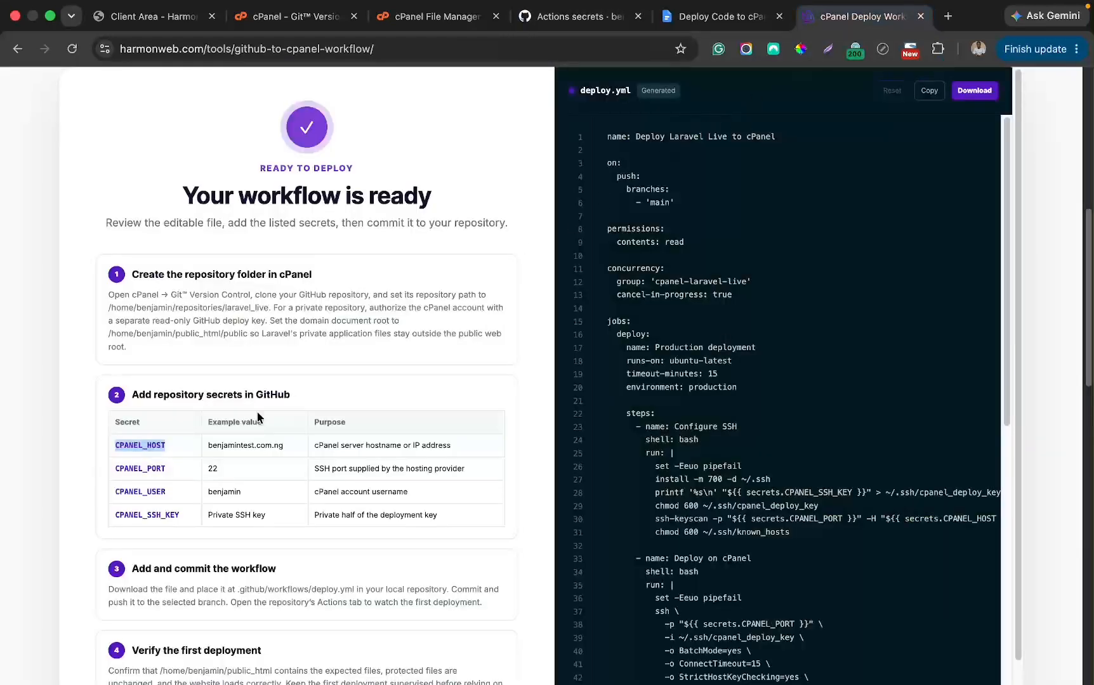
double_click(149, 469)
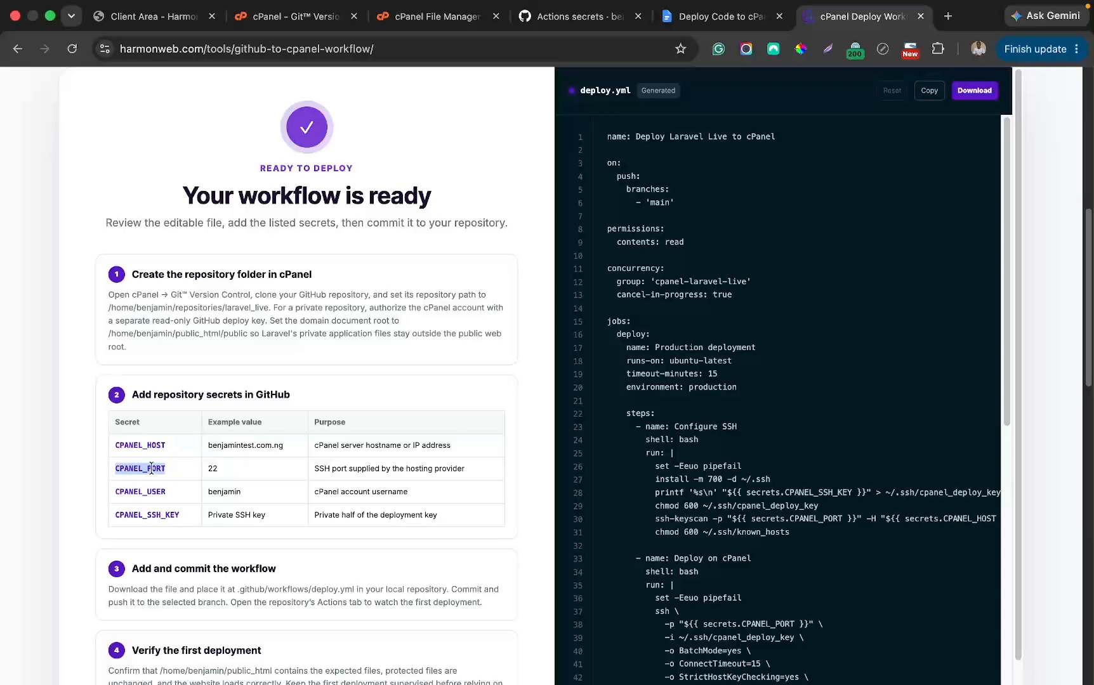
right_click(150, 469)
click(169, 388)
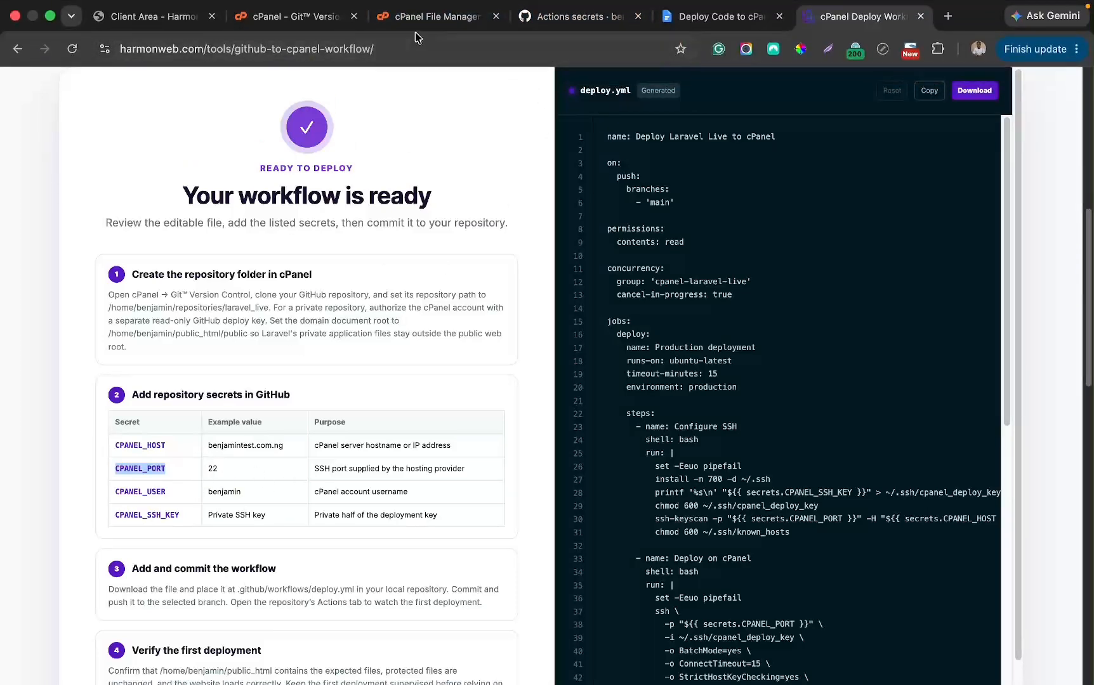
click(573, 21)
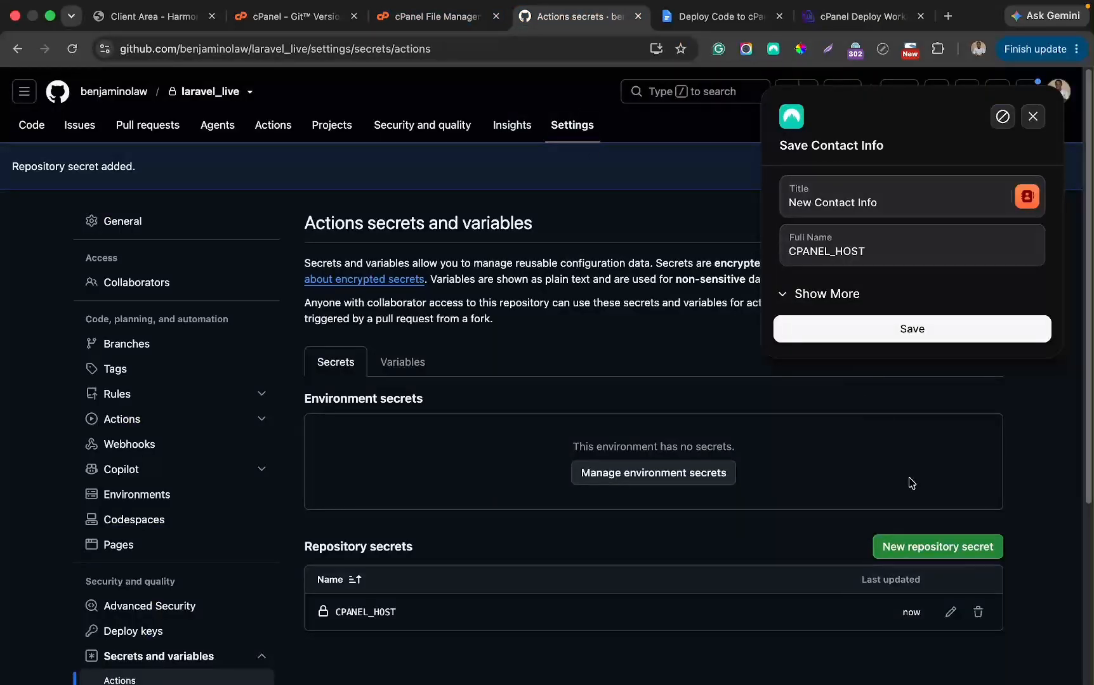
click(918, 549)
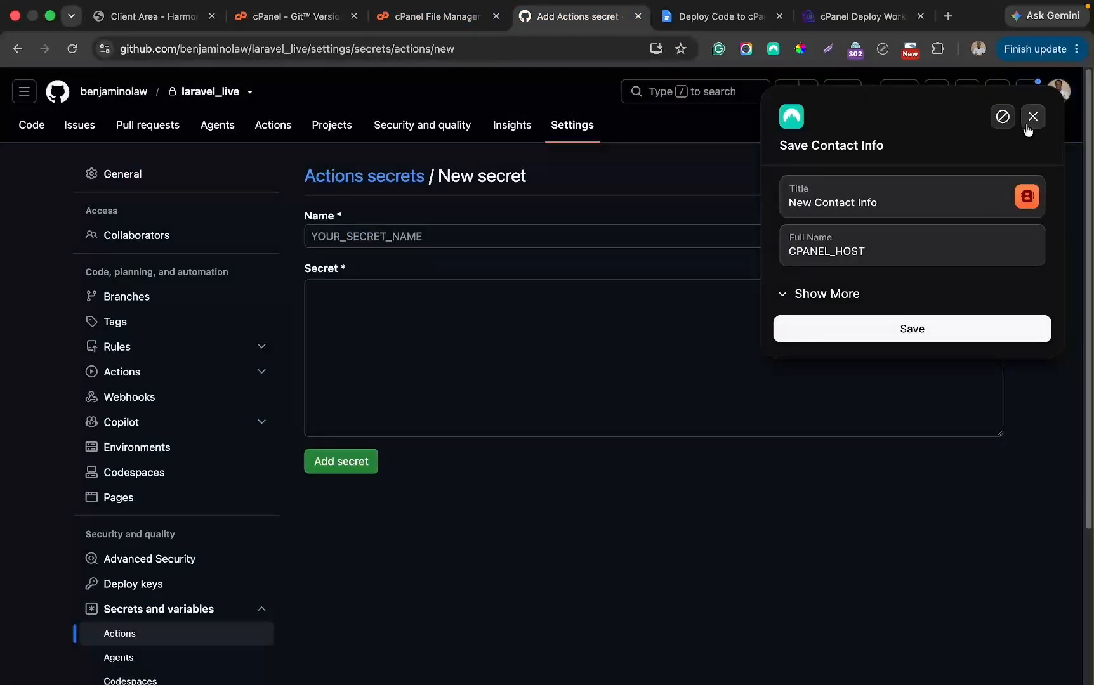
click(1025, 127)
click(521, 238)
text(CPANEL_PORT)
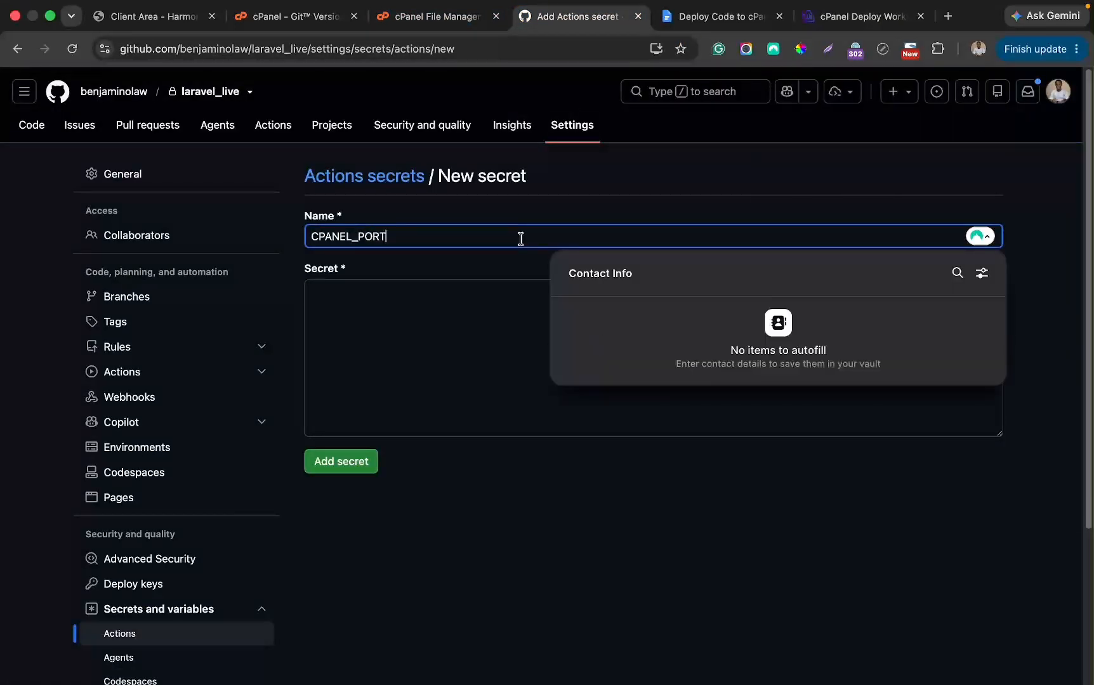
click(493, 341)
text(22)
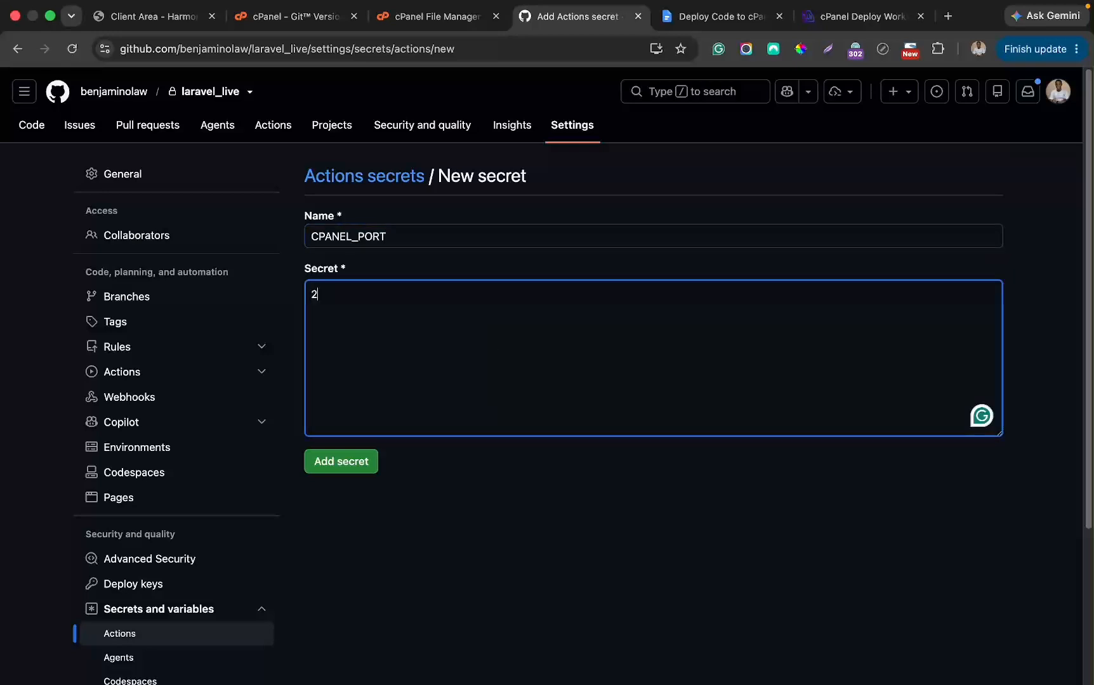
click(344, 467)
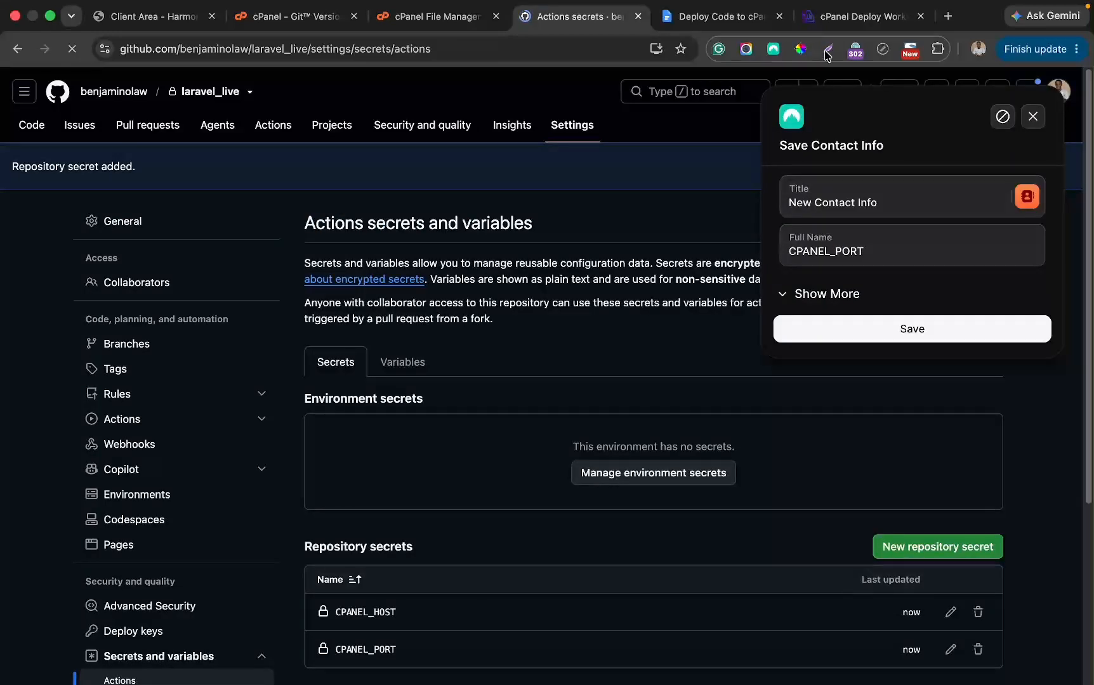
- Start another repository secret named CPANEL_USER, copying the name from the workflow's secrets table
click(862, 16)
double_click(138, 492)
right_click(140, 492)
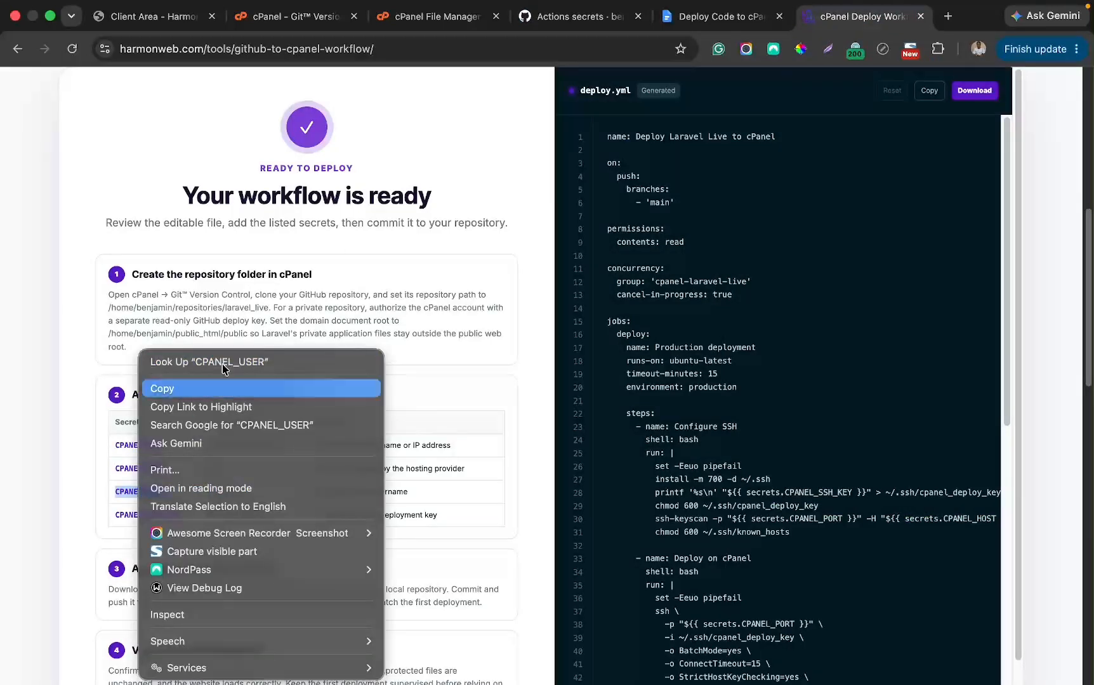
click(214, 389)
click(435, 16)
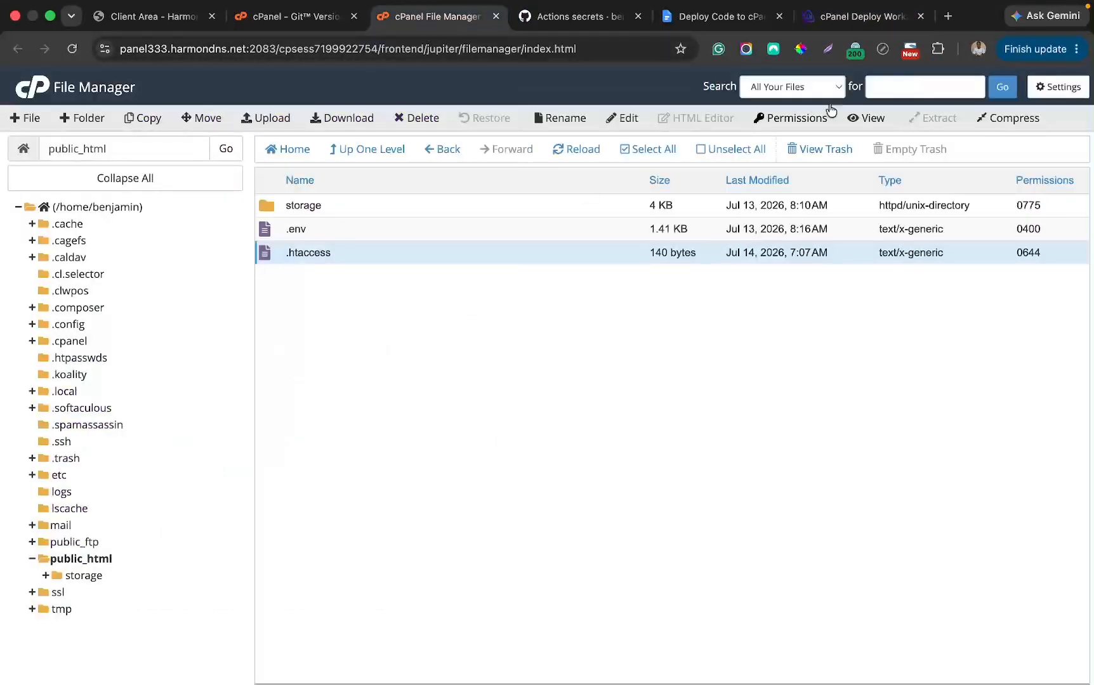
click(552, 16)
click(1034, 115)
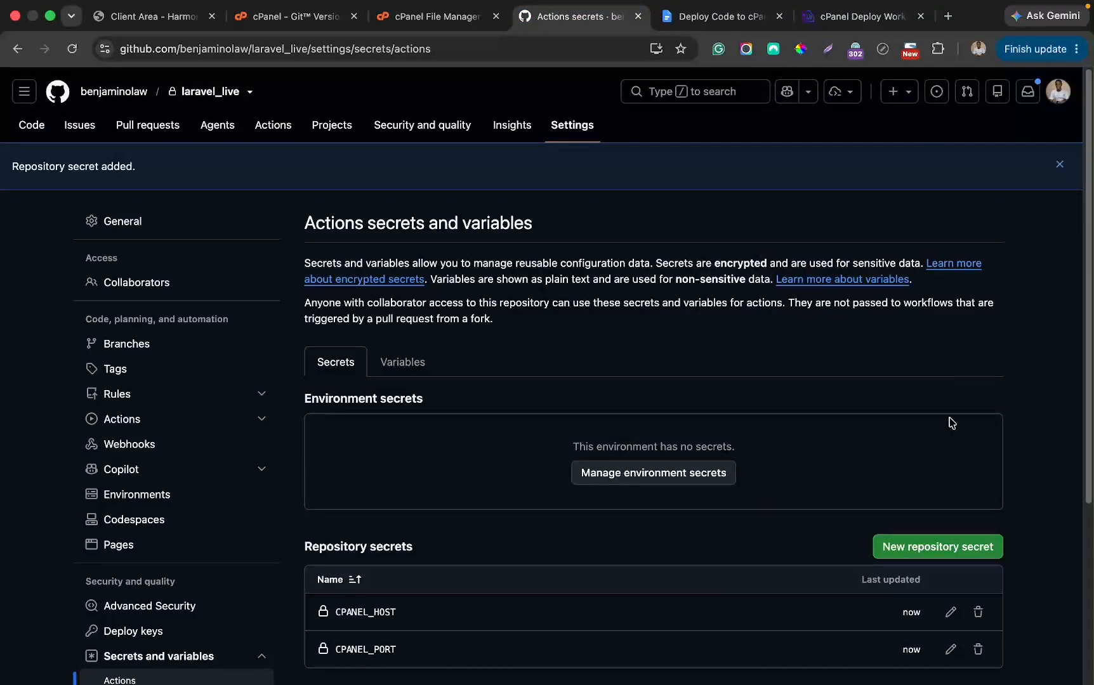
click(943, 551)
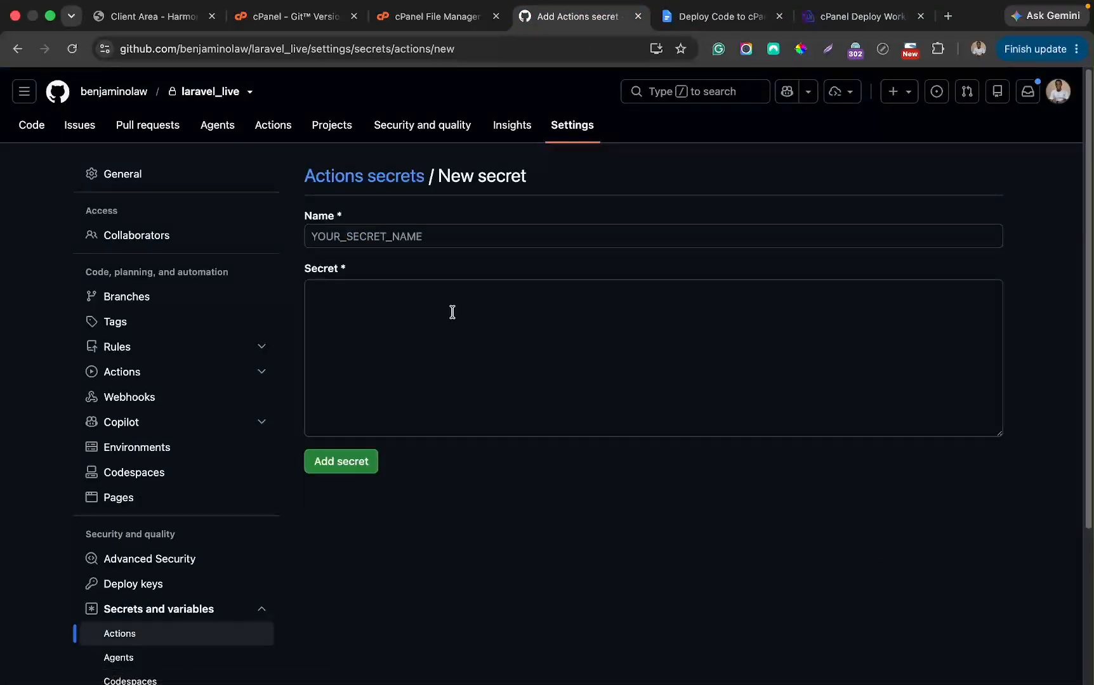
click(419, 244)
key(super+v)
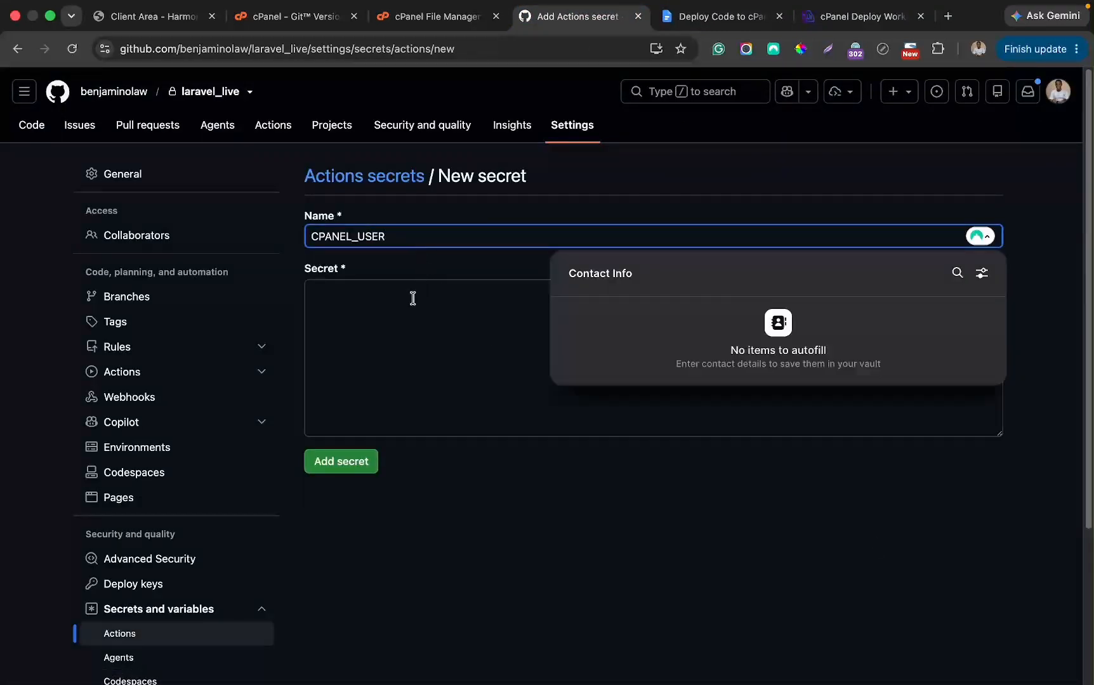
- Enter the cPanel account username as the CPANEL_USER value, add the secret and dismiss the contact-saving prompt
click(405, 313)
text(benjamin)
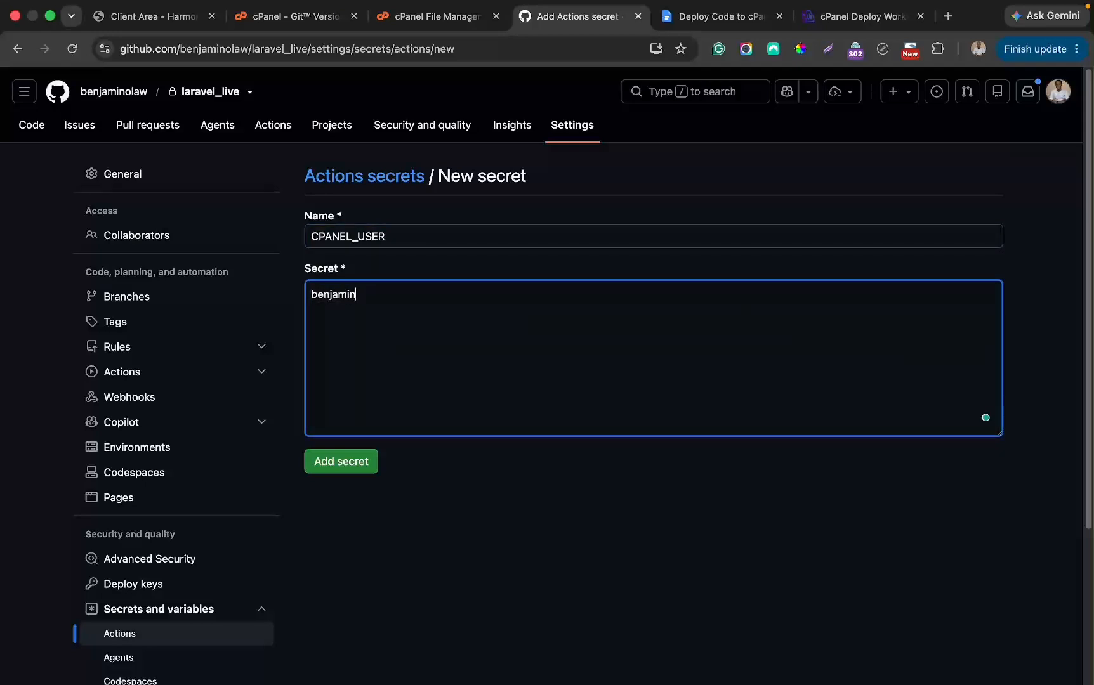
click(339, 467)
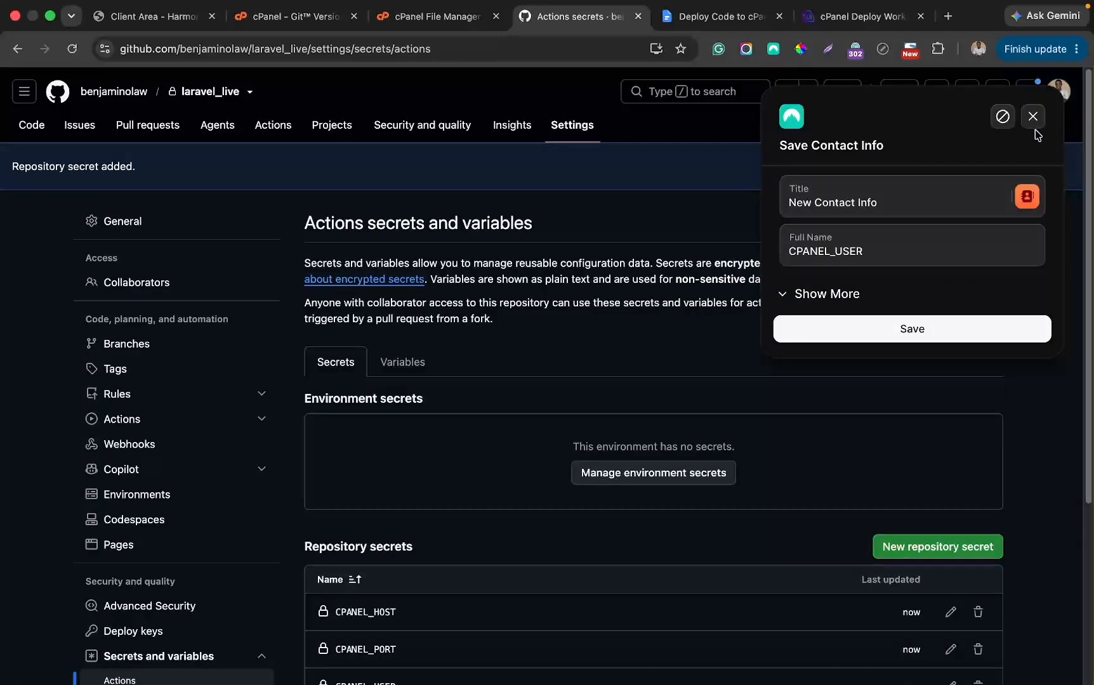
click(1033, 118)
- Start a repository secret named CPANEL_SSH_KEY, copying the name from the workflow's secrets table
click(835, 24)
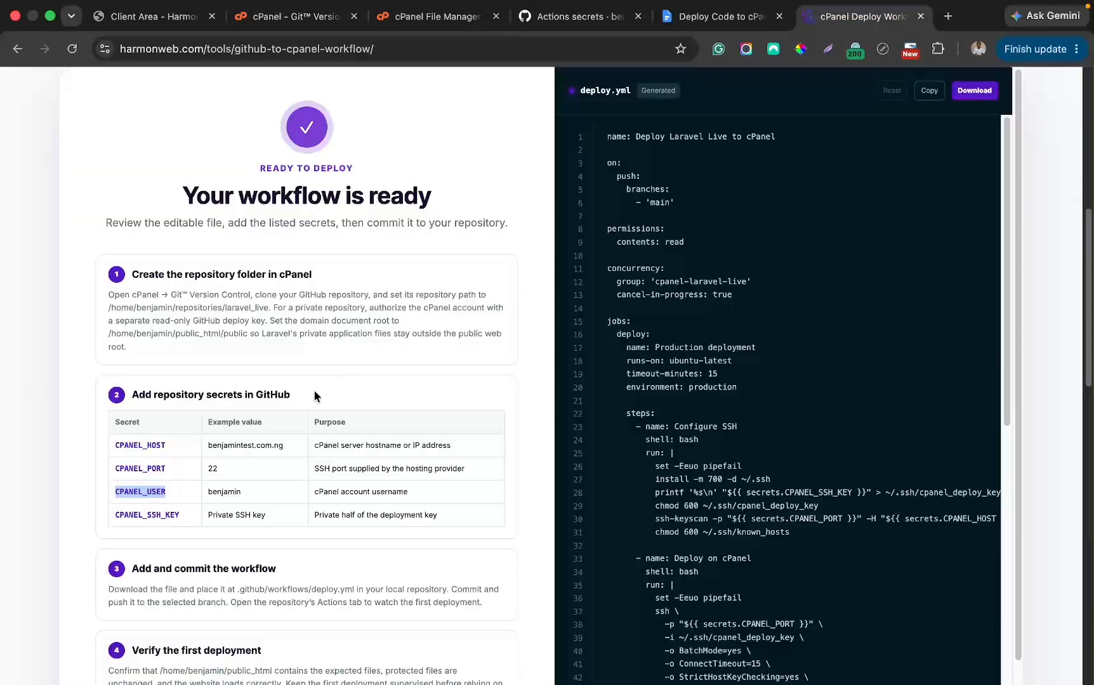
double_click(147, 515)
right_click(149, 515)
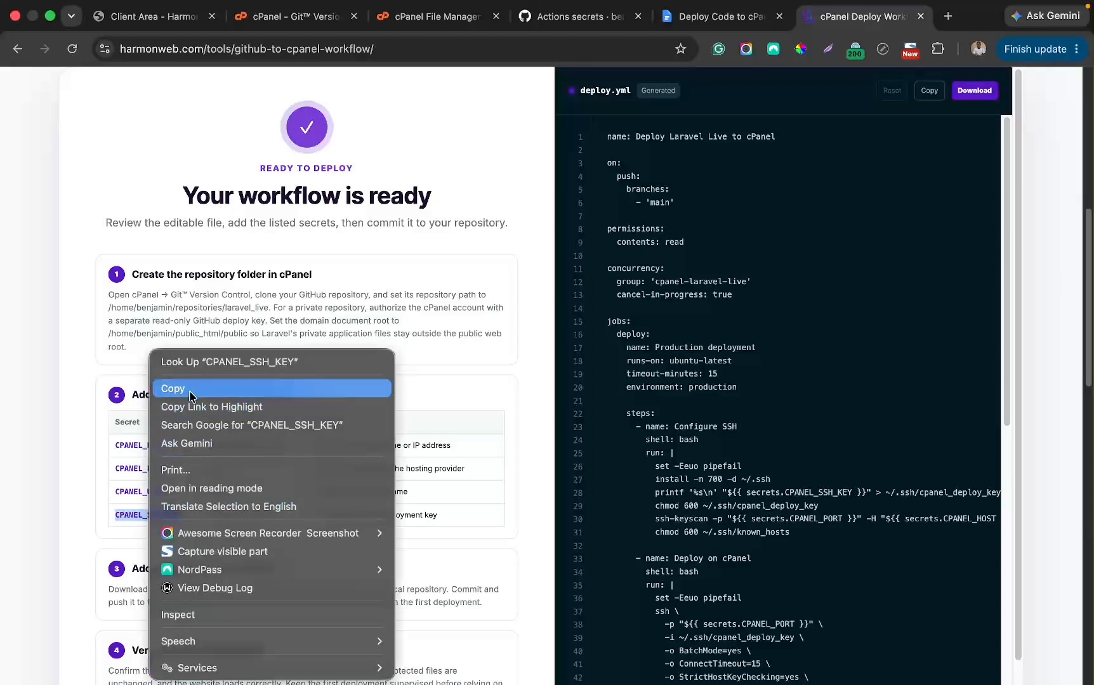
click(190, 388)
click(571, 16)
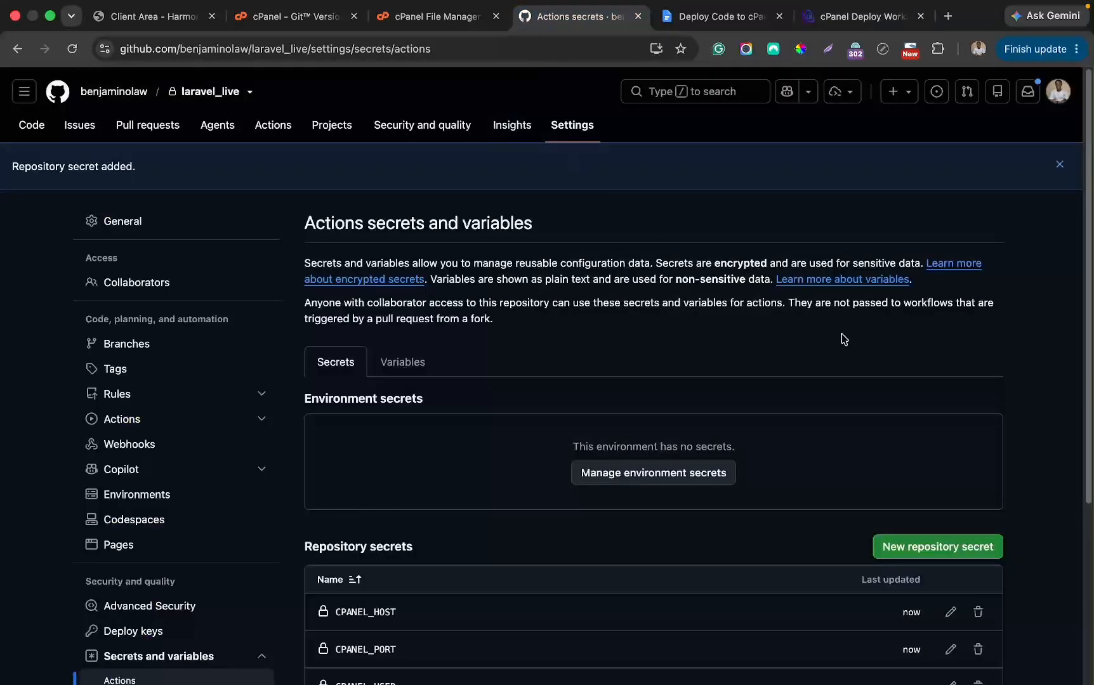
click(930, 547)
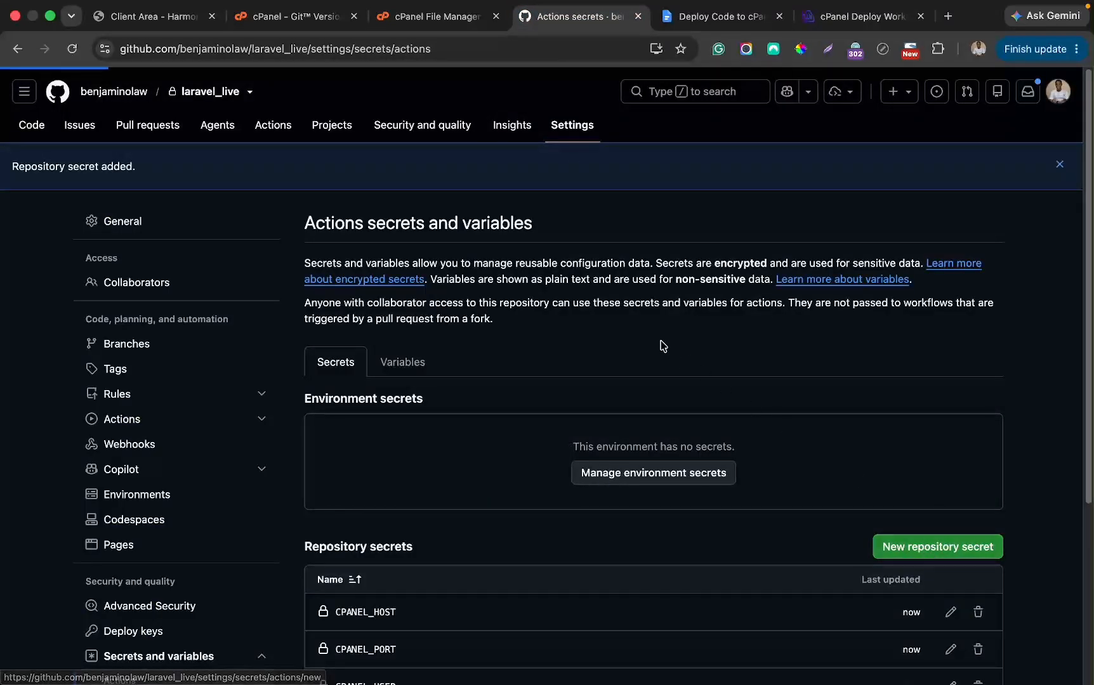
click(453, 237)
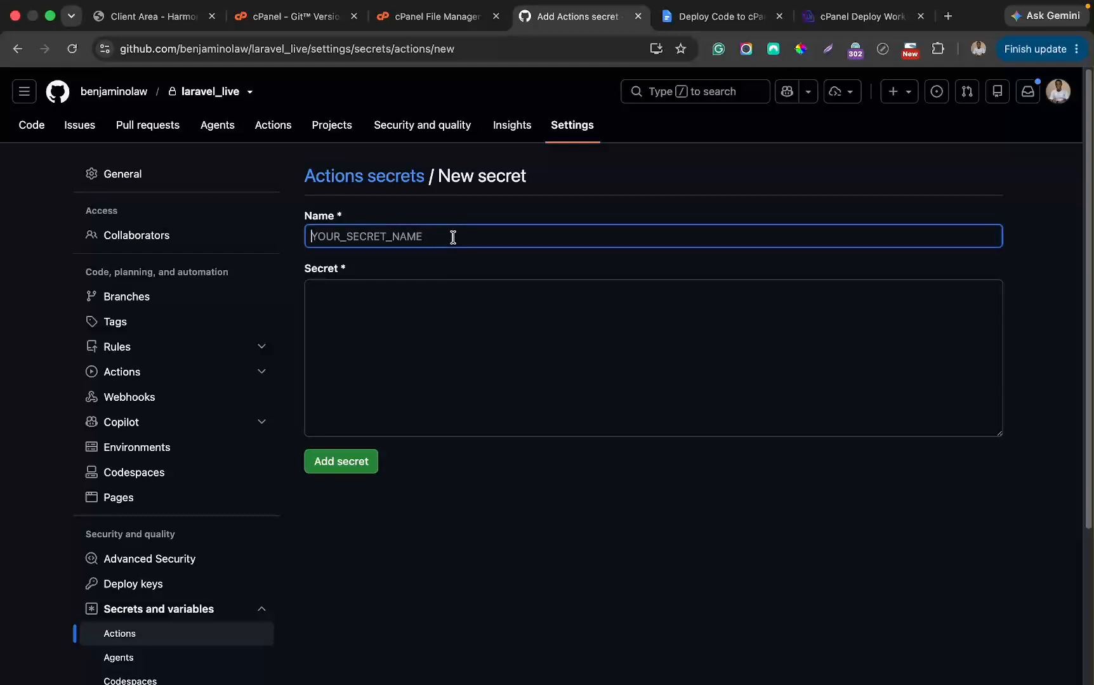
key(super+v)
click(432, 291)
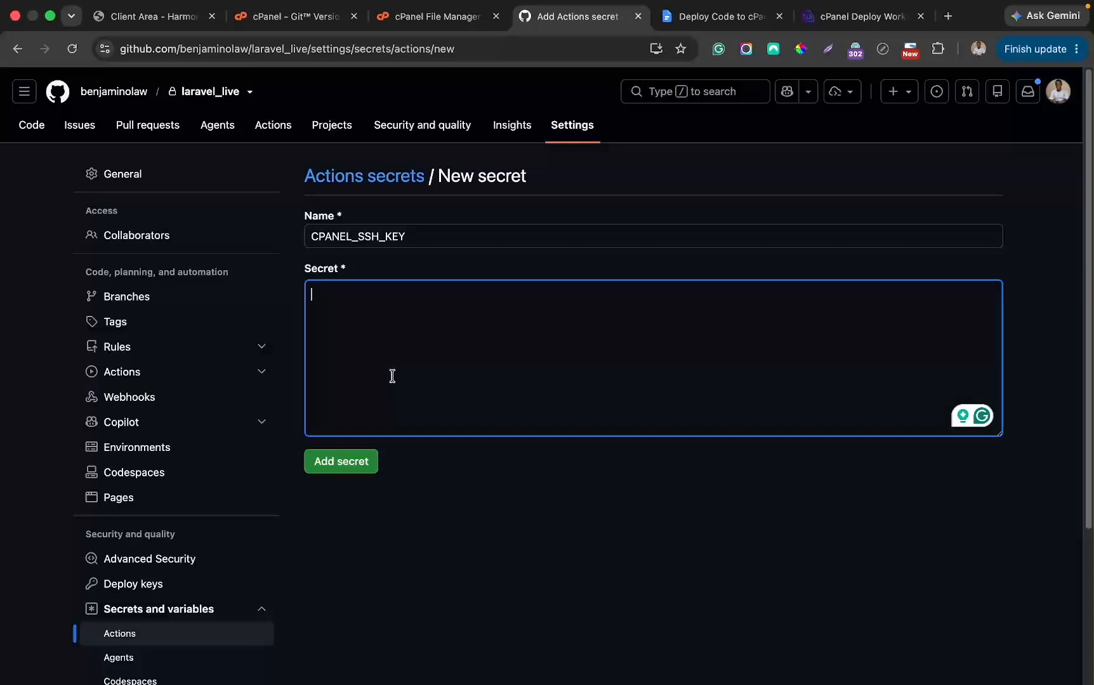
- Switch to Terminal and copy the full private key output of the git_workflow file
key(ctrl+Left)
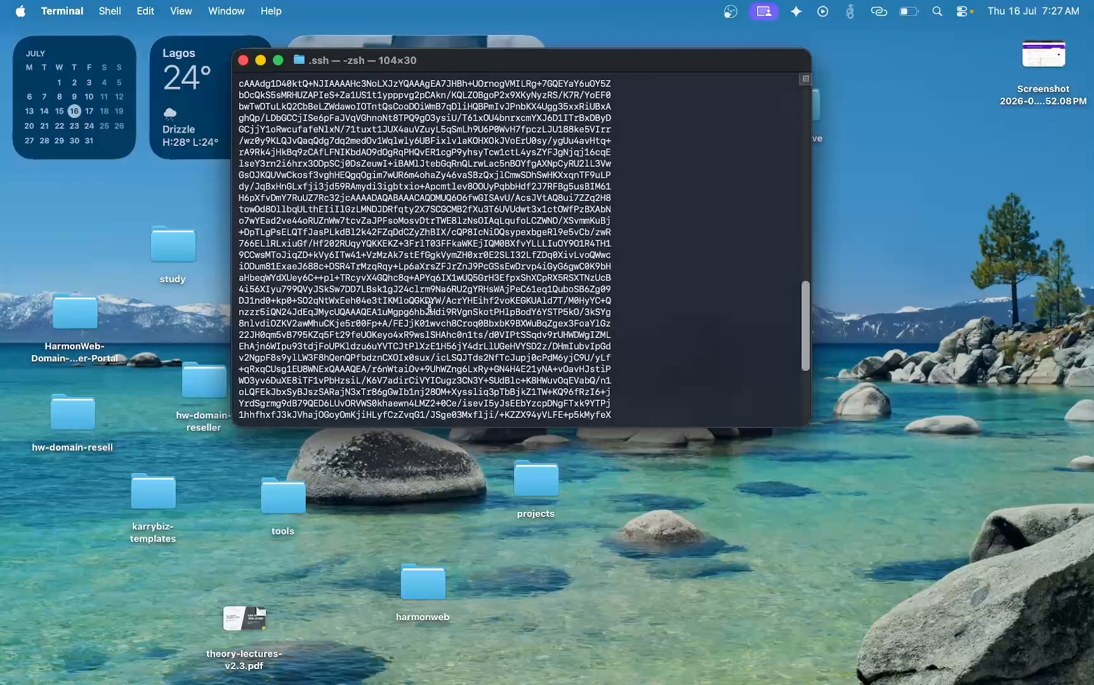
scroll(430, 308, up, 9)
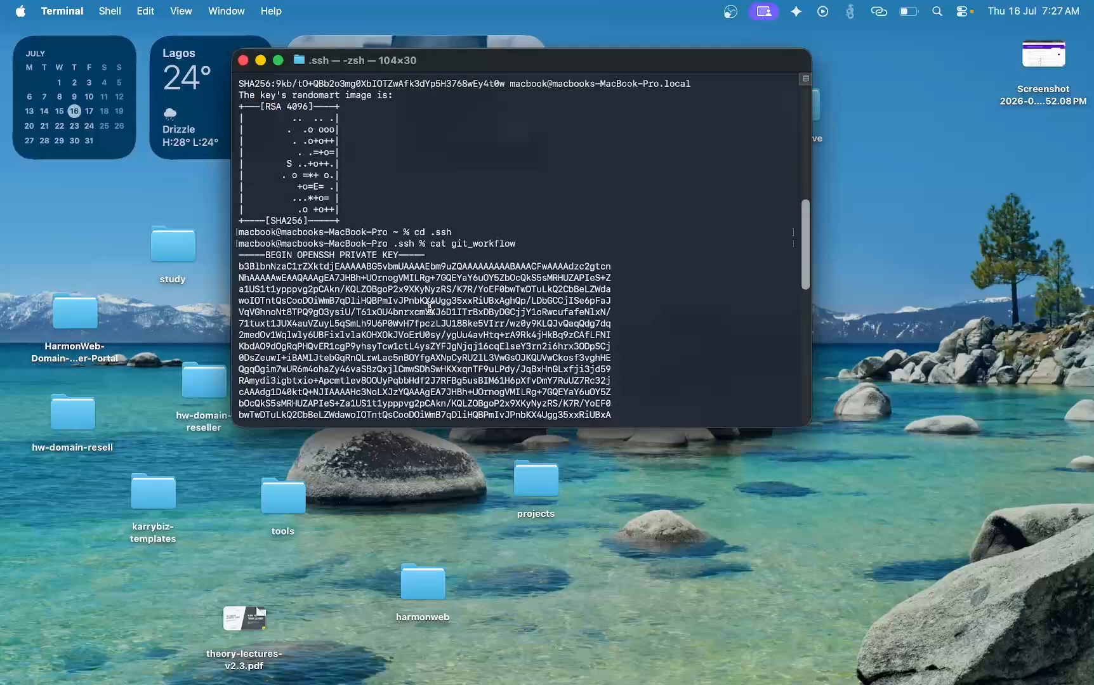
drag(240, 251, 421, 294)
key(super+c)
- Back in the browser, paste the private SSH key as the CPANEL_SSH_KEY value, add the secret and dismiss the contact-saving prompt
key(super+Tab)
click(542, 311)
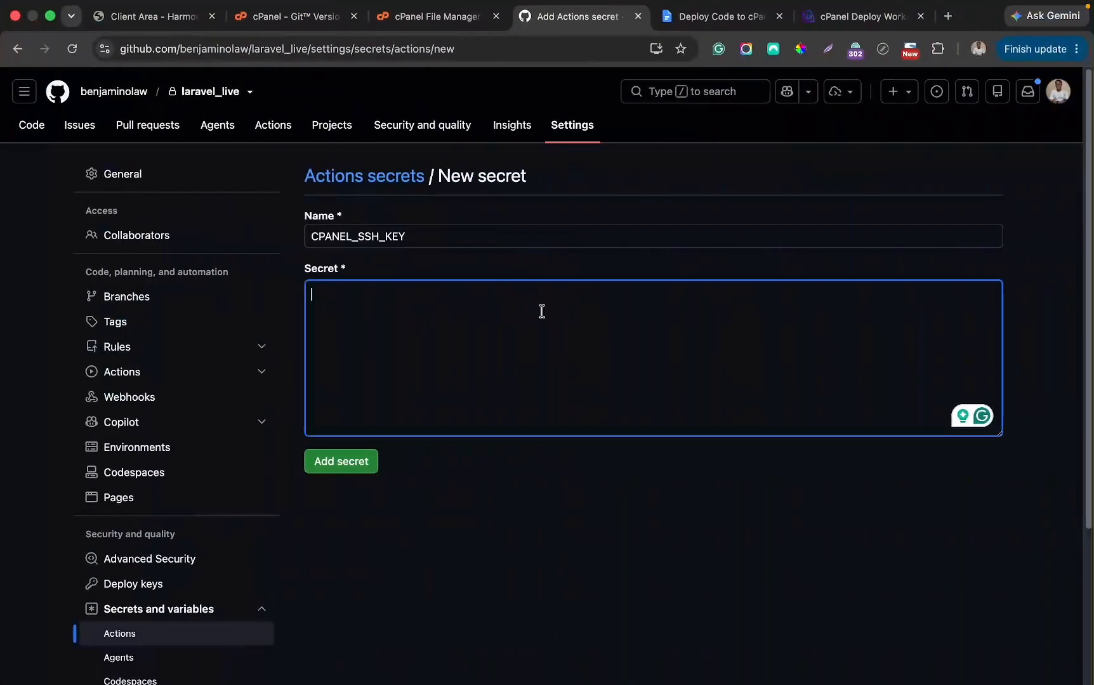
key(super+v)
click(358, 465)
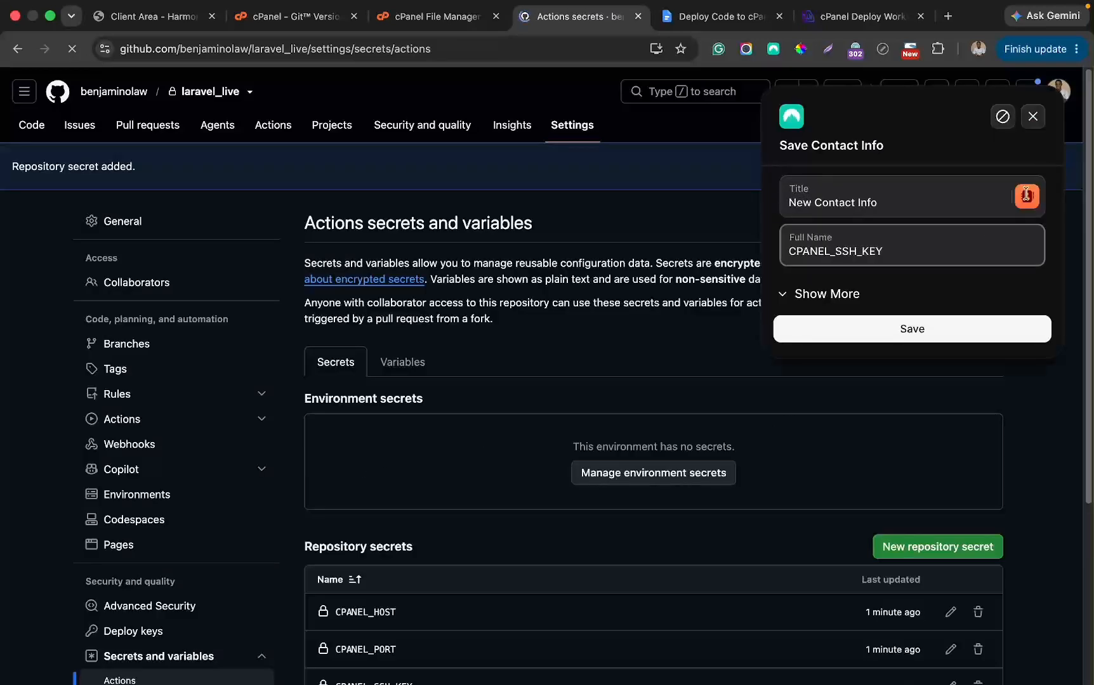
click(1033, 117)
- On the workflow generator page, review the generated deploy.yml and the path where the file must be placed in the project
click(859, 21)
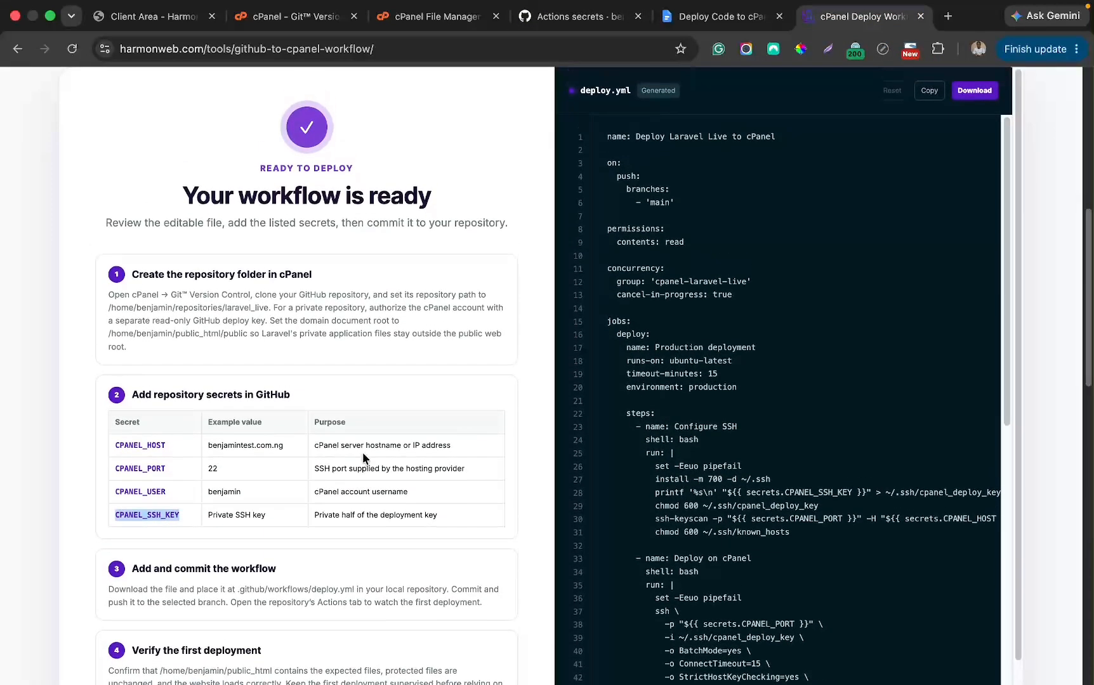
scroll(512, 457, up, 8)
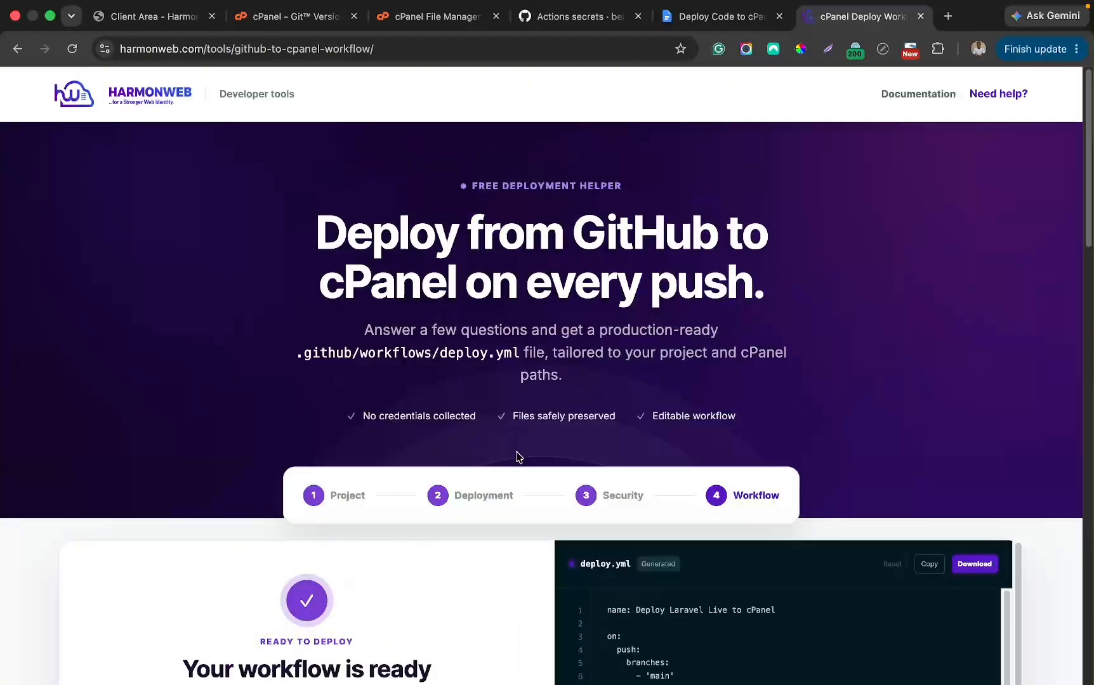
scroll(519, 448, down, 5)
scroll(520, 455, up, 2)
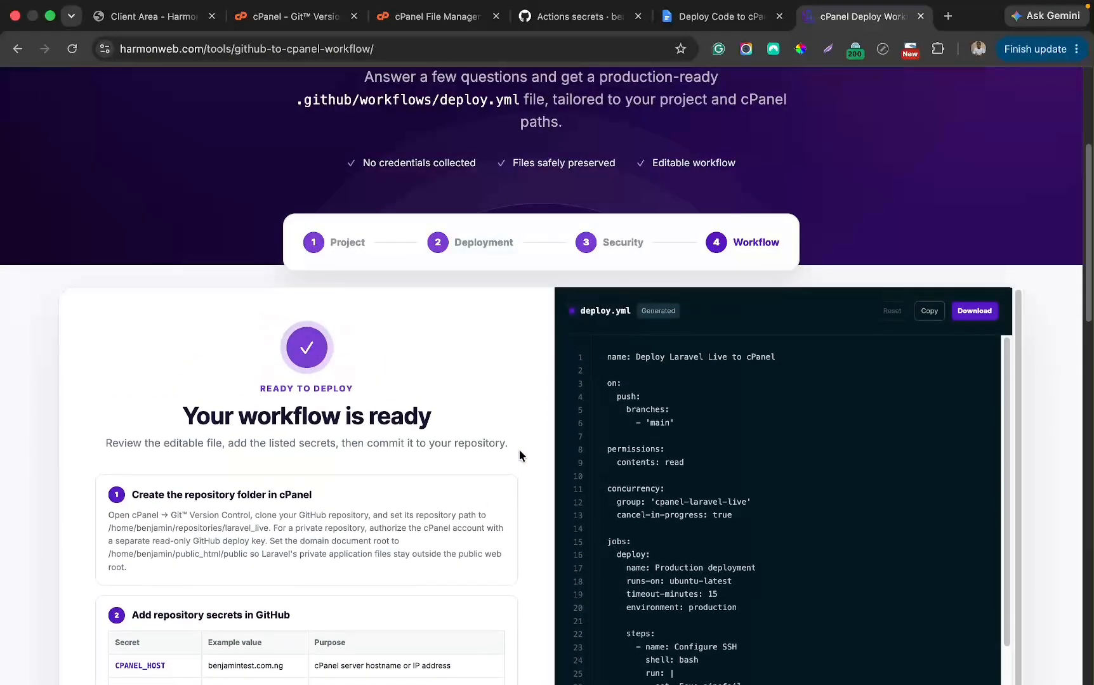
scroll(544, 366, down, 3)
scroll(544, 367, up, 3)
scroll(574, 182, down, 3)
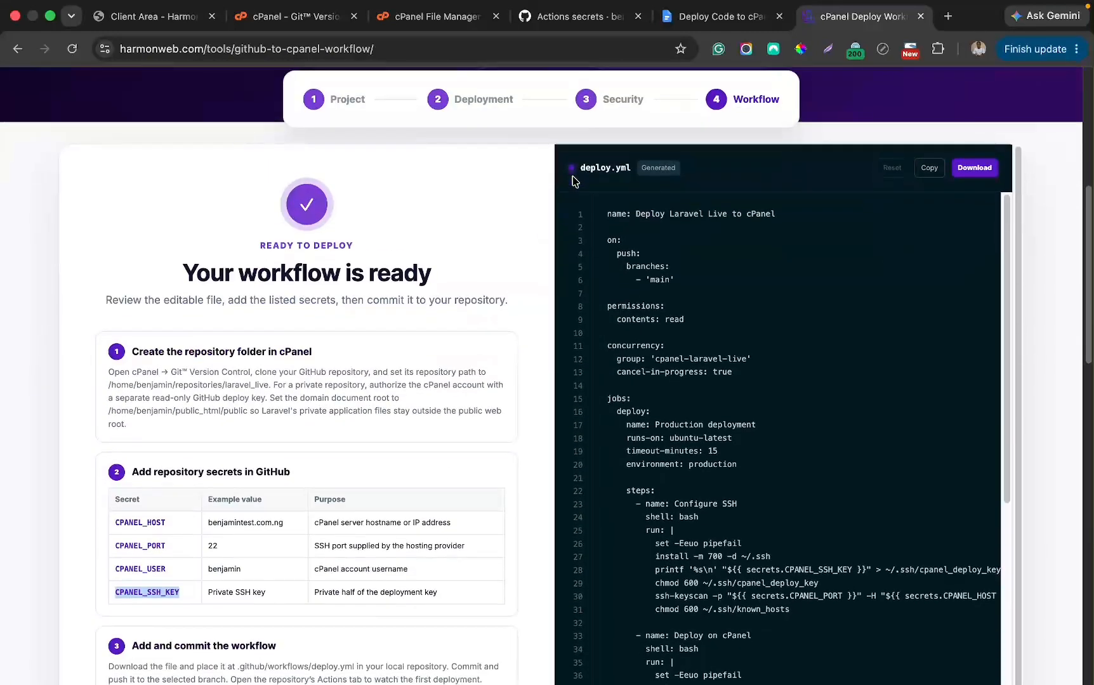
scroll(670, 302, down, 10)
scroll(671, 303, down, 4)
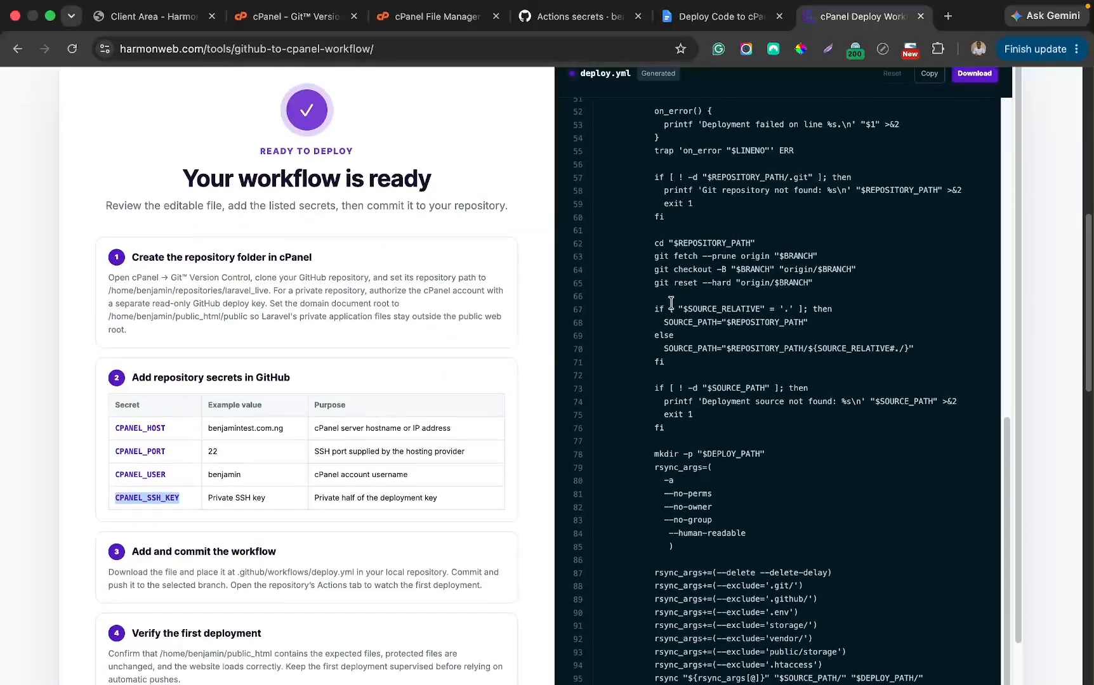
scroll(447, 343, up, 7)
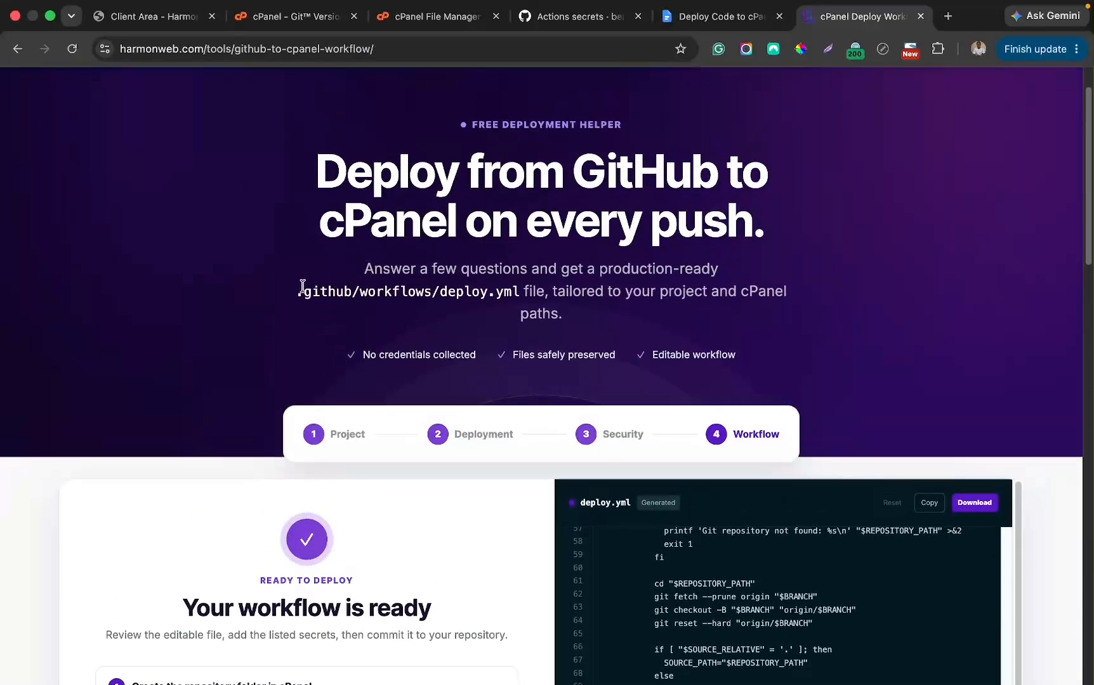
drag(296, 297, 516, 292)
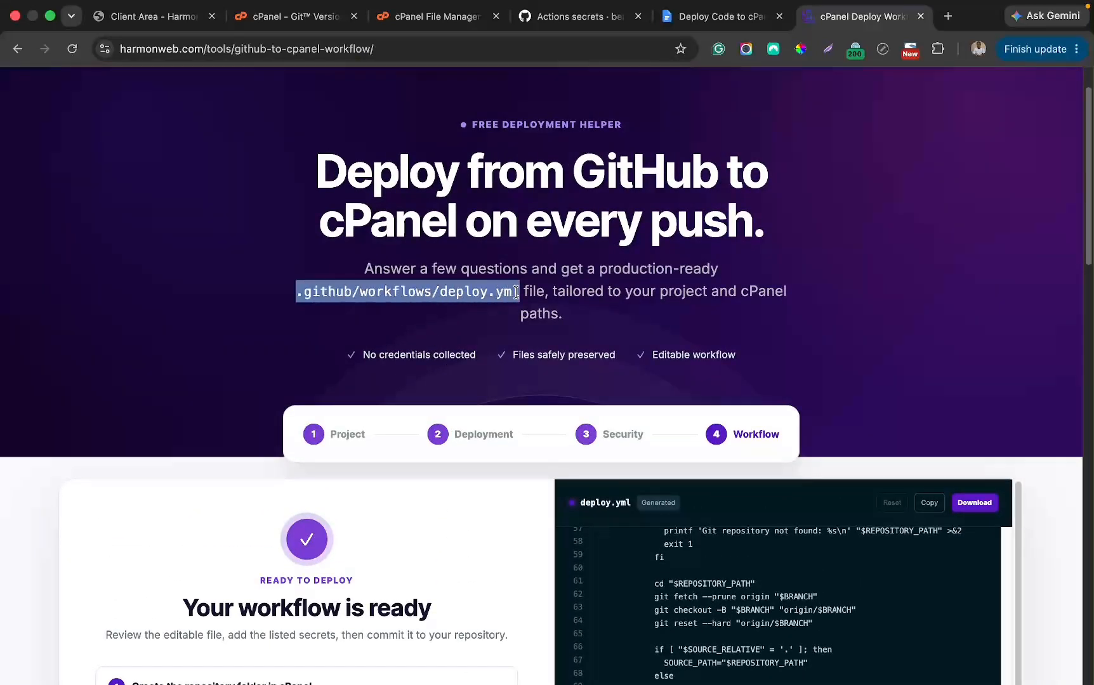
- Switch to the laravel-live project in the code editor and collapse the app folder to reach the root files
key(ctrl+Right)
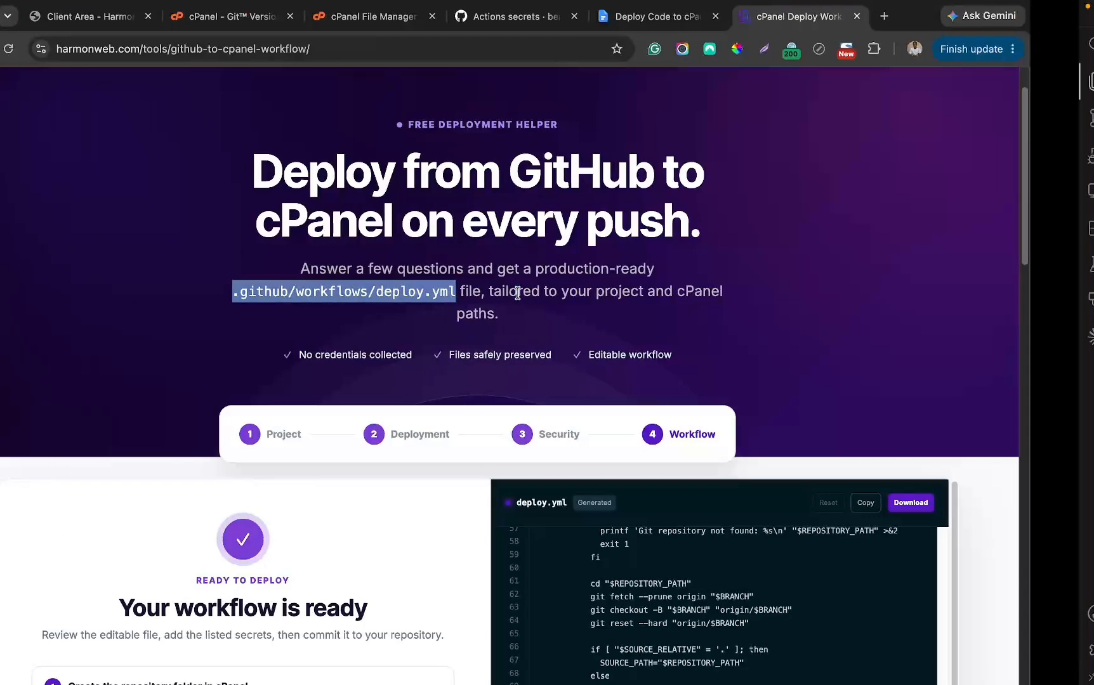
scroll(127, 267, up, 3)
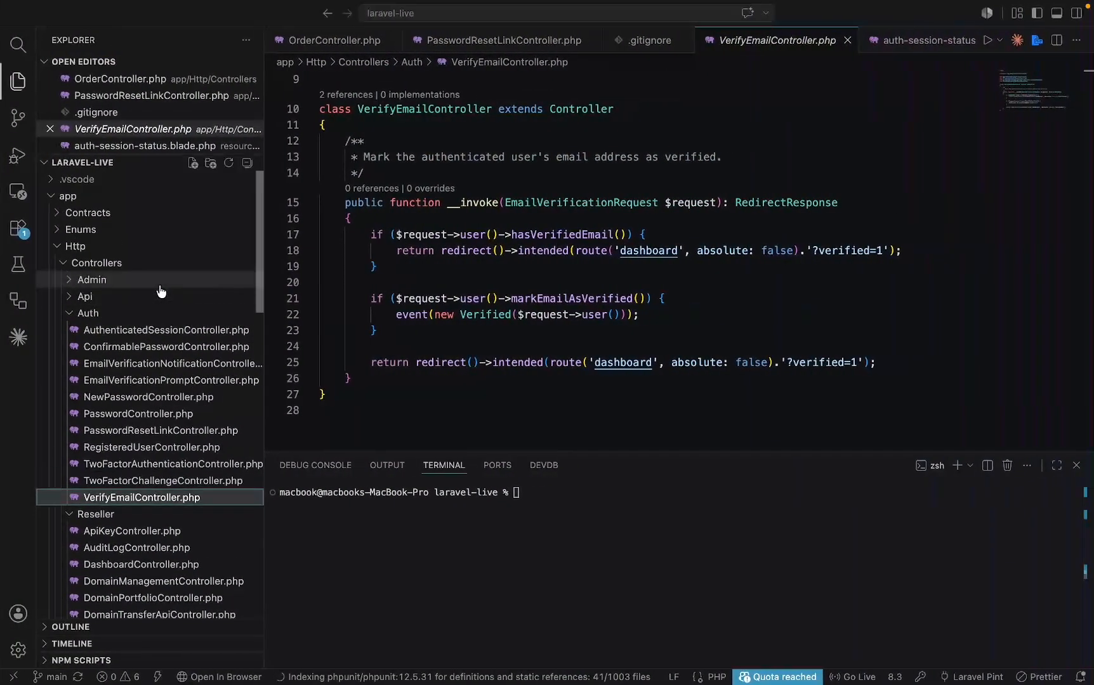
click(52, 197)
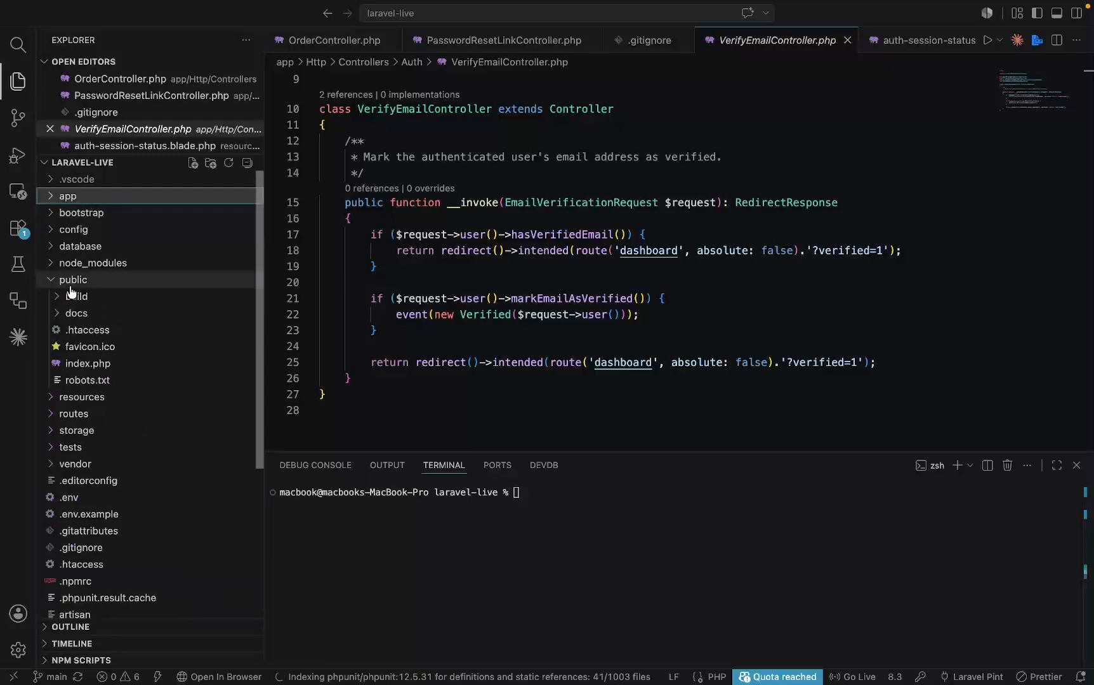
scroll(73, 292, down, 5)
- Check the folder name in the workflow path on the generator page and create a .github folder at the laravel-live project root
key(ctrl+Left)
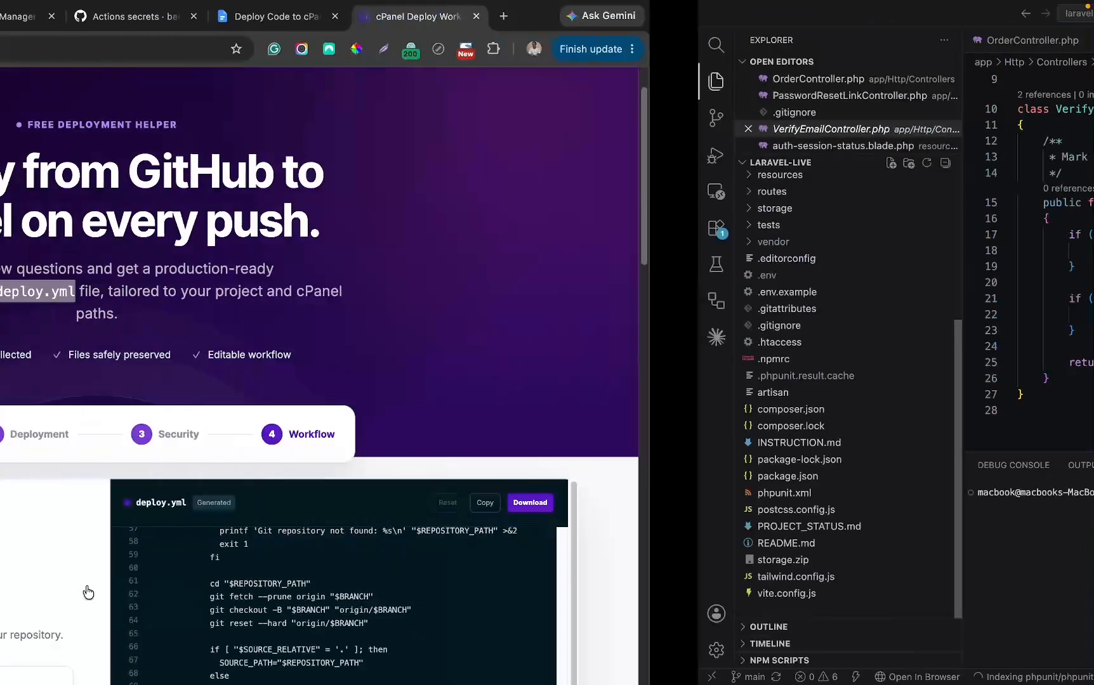
click(332, 329)
drag(354, 291, 283, 298)
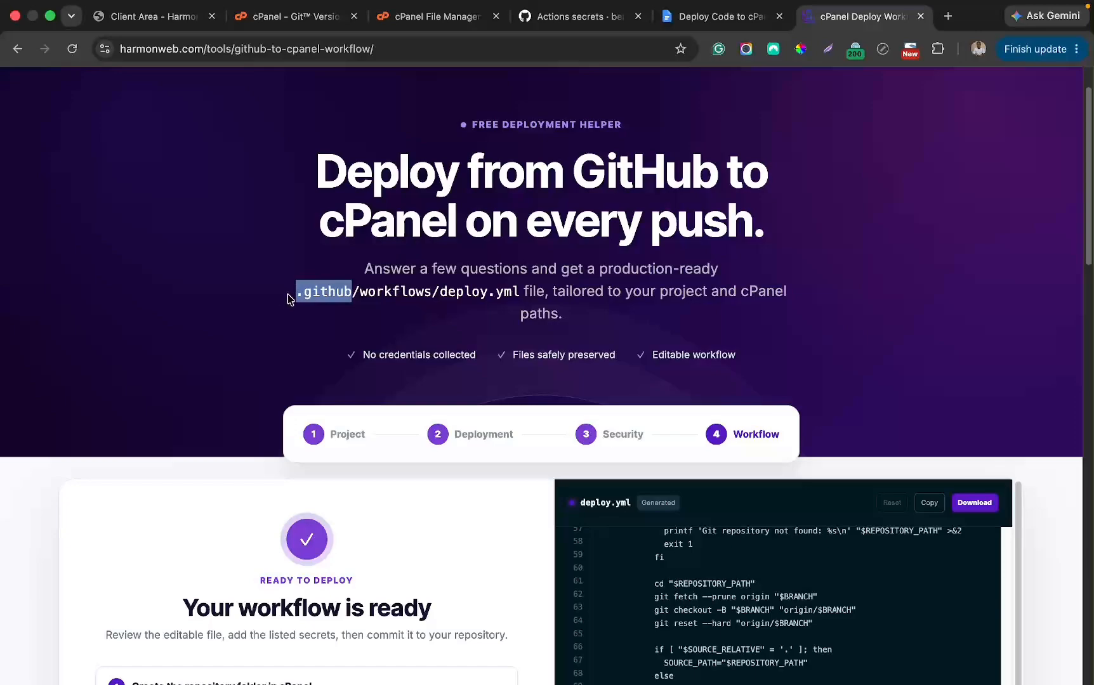
key(ctrl+Right)
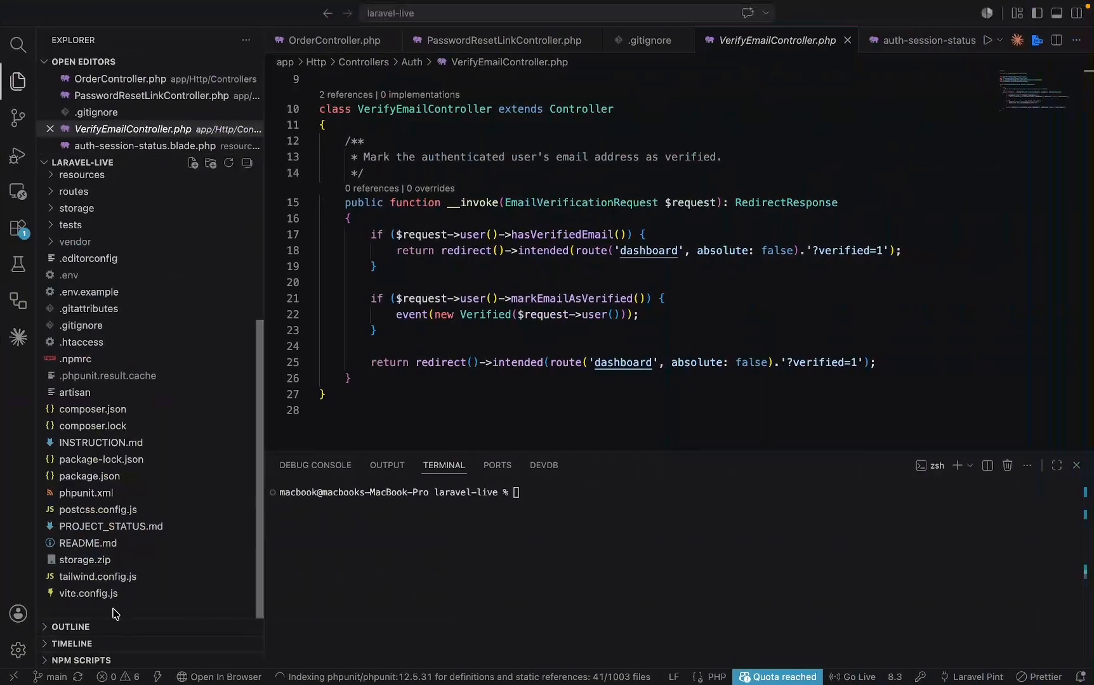
right_click(115, 613)
click(178, 243)
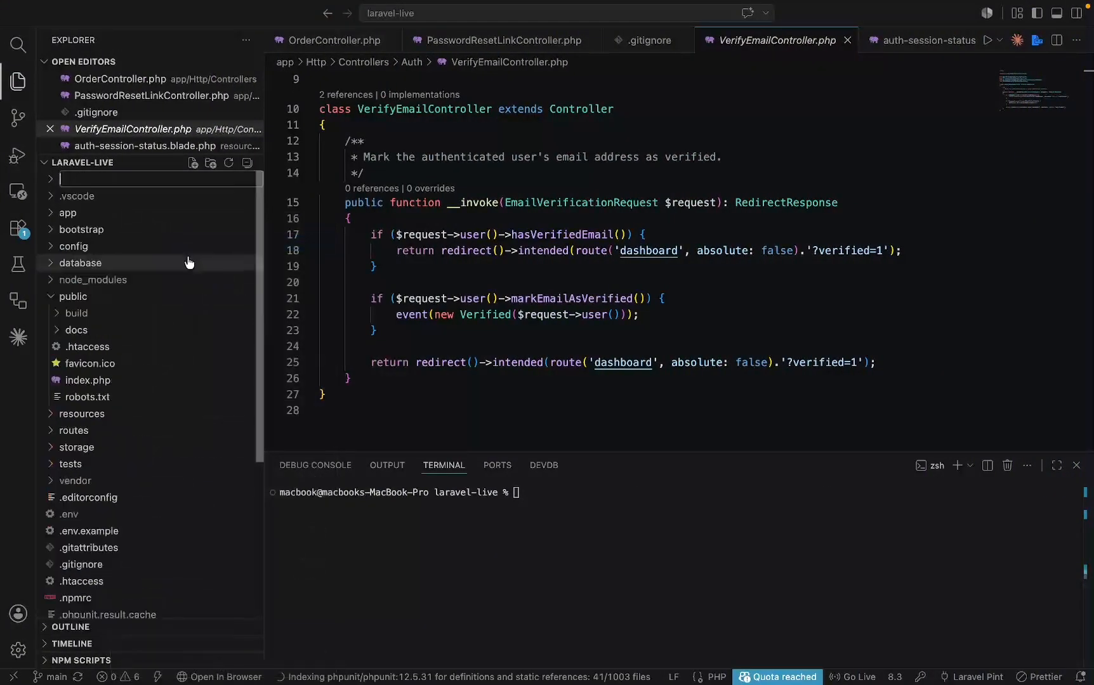
text(.github)
key(Return)
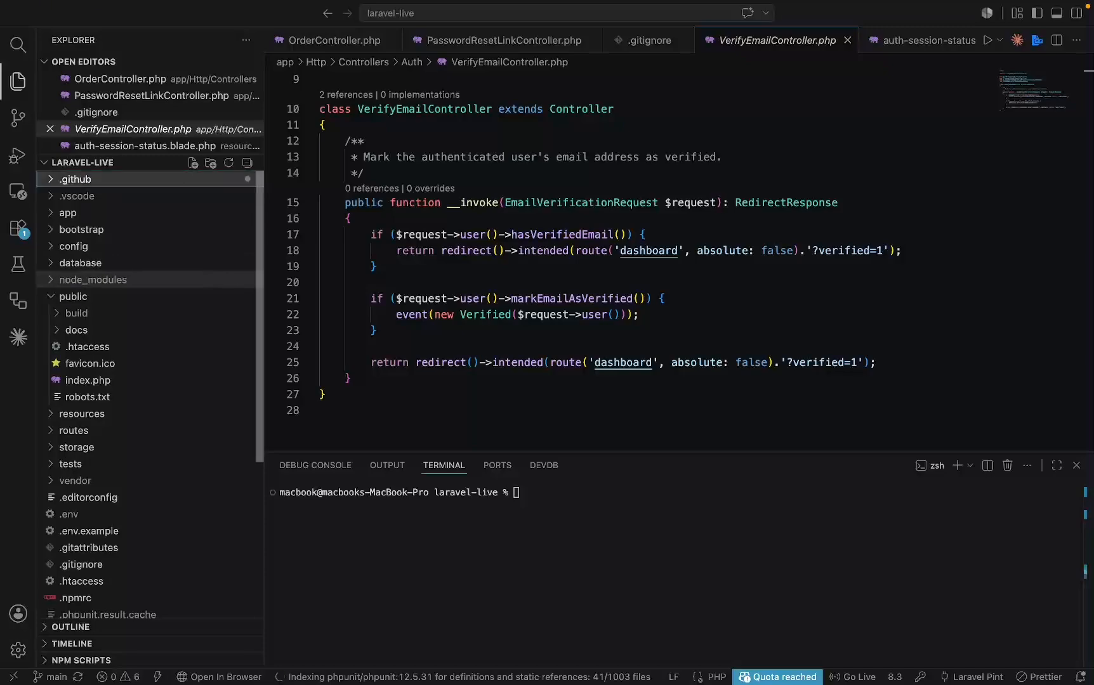
- Create a workflows subfolder inside .github, copying its name from the path on the generator page
key(ctrl+Left)
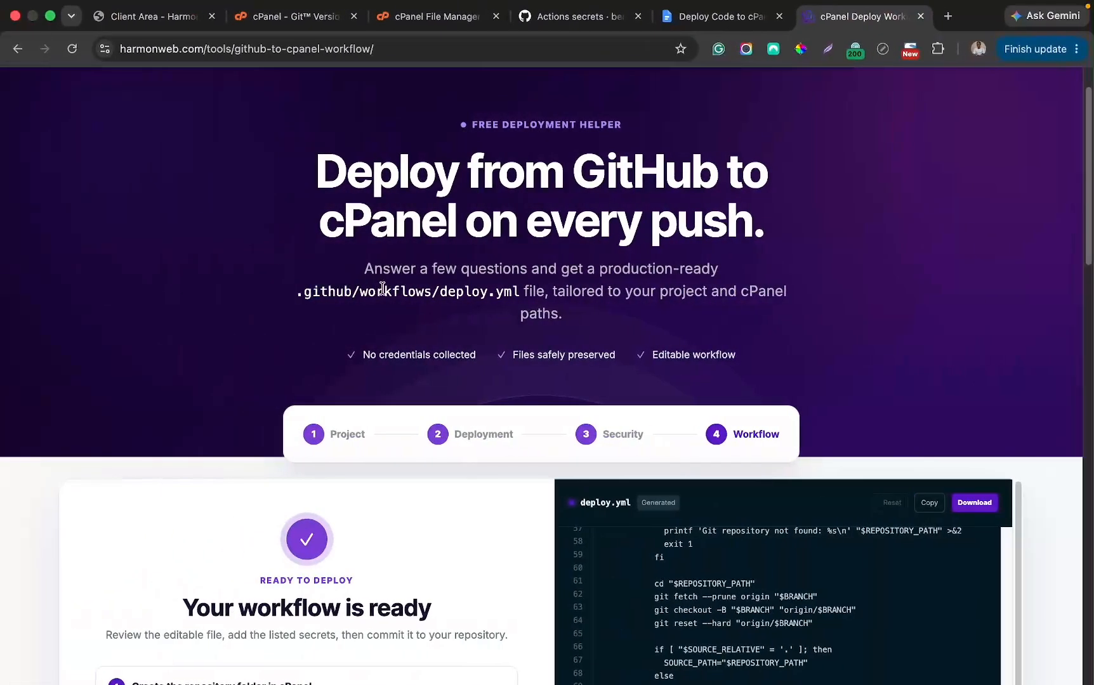
double_click(383, 289)
key(super+c)
key(ctrl+Right)
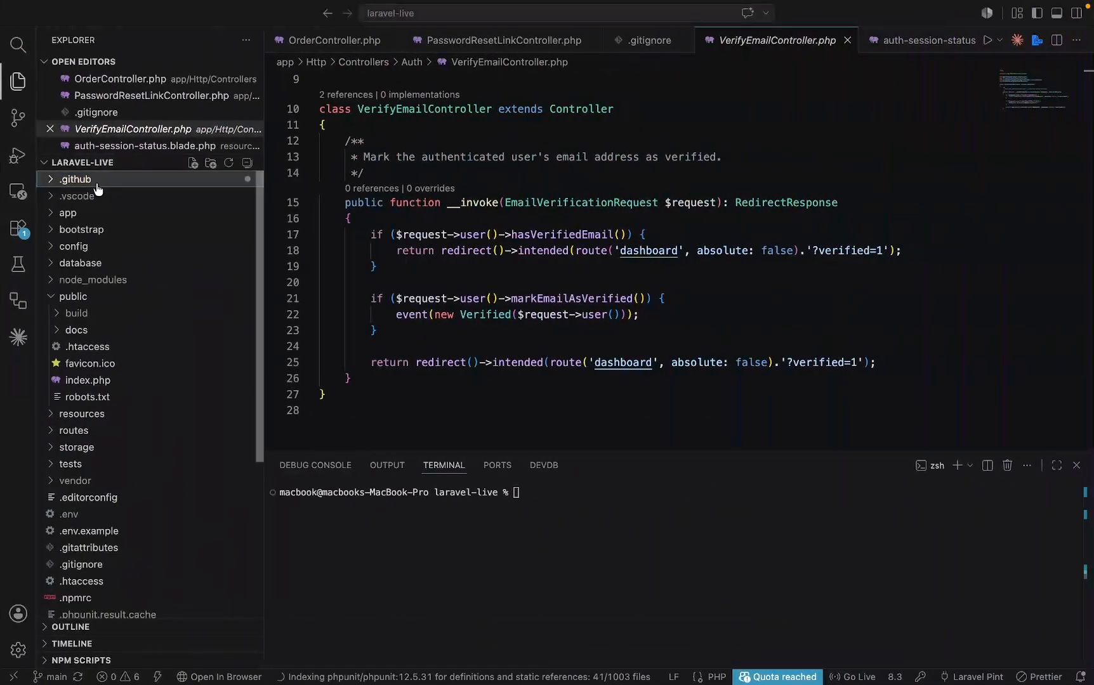
right_click(96, 182)
click(130, 210)
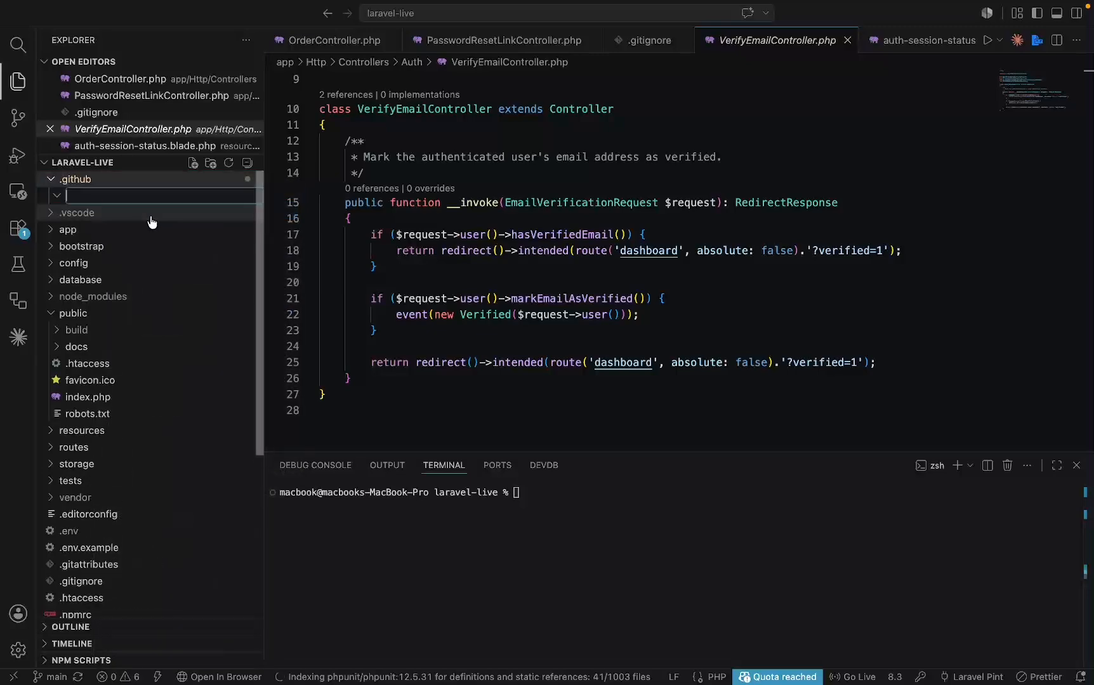
key(super+v)
key(Return)
- Create a deploy.yml file inside .github/workflows, copying the file name from the path on the generator page
key(ctrl+Left)
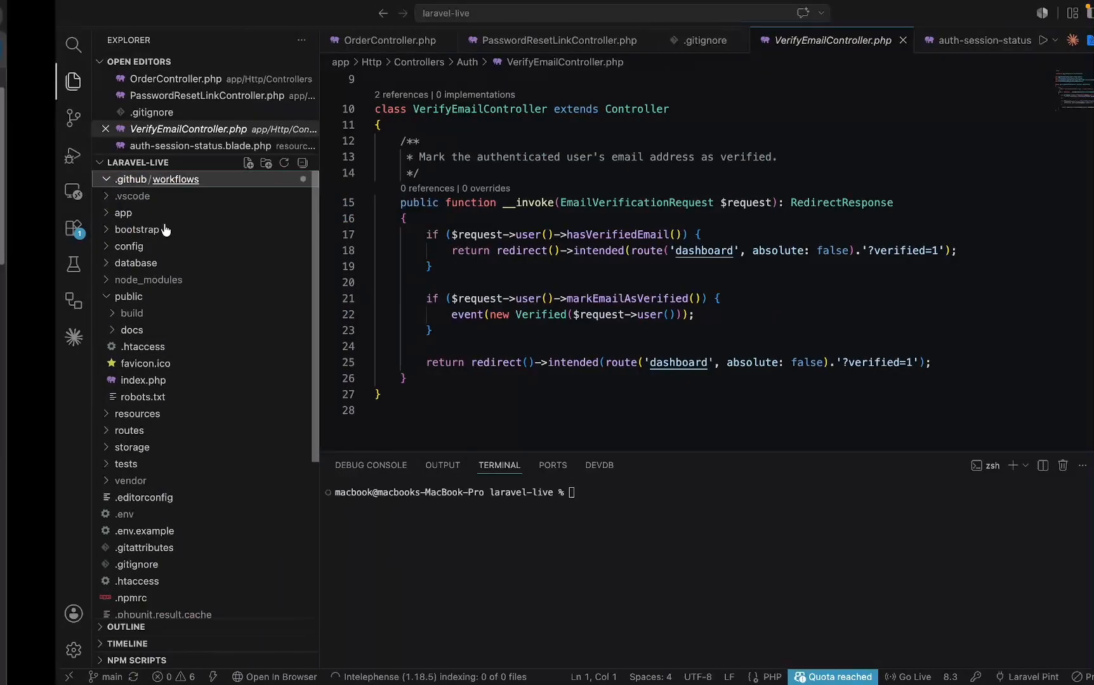
click(498, 310)
drag(440, 291, 518, 287)
key(super+c)
key(ctrl+Right)
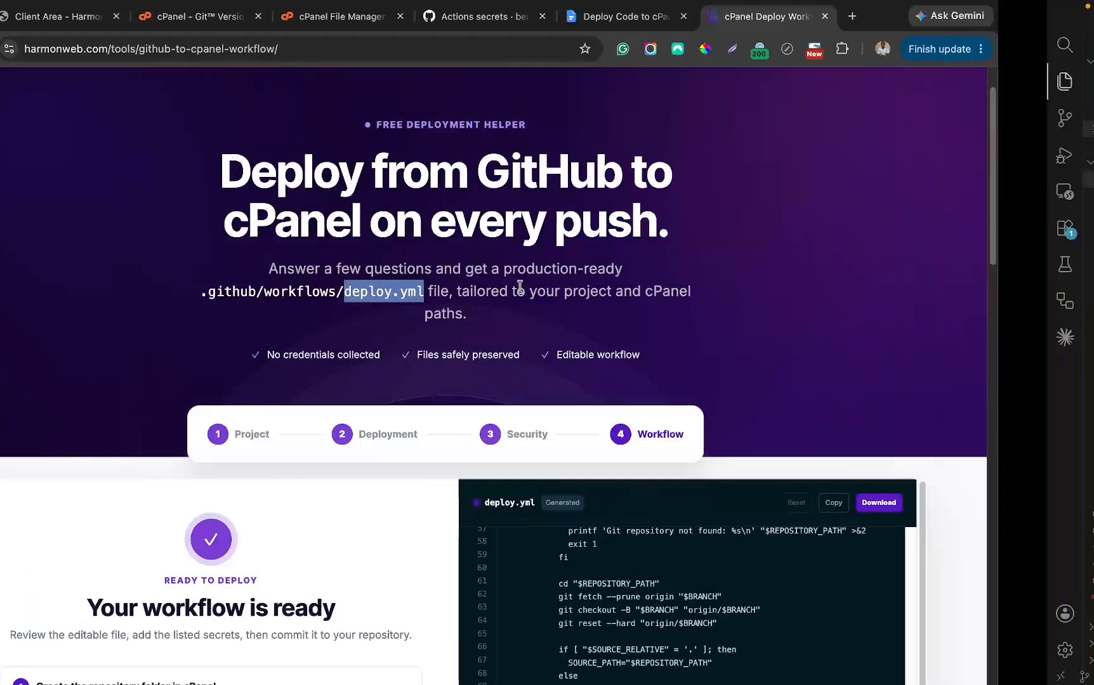
right_click(142, 182)
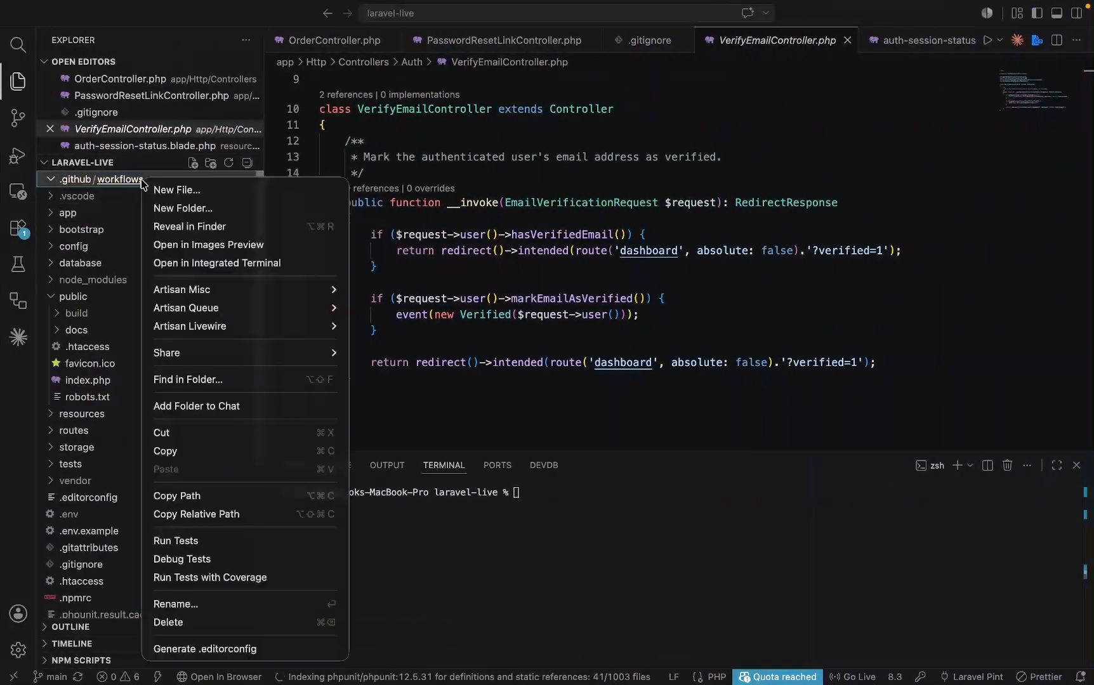
click(171, 190)
key(super+v)
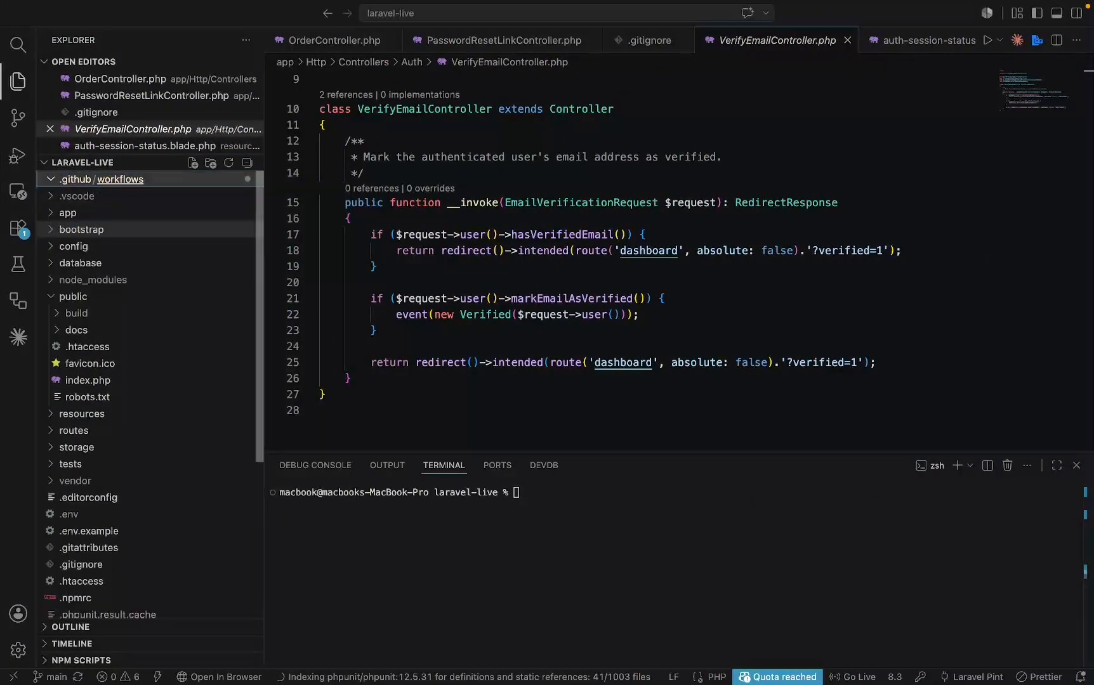
key(Return)
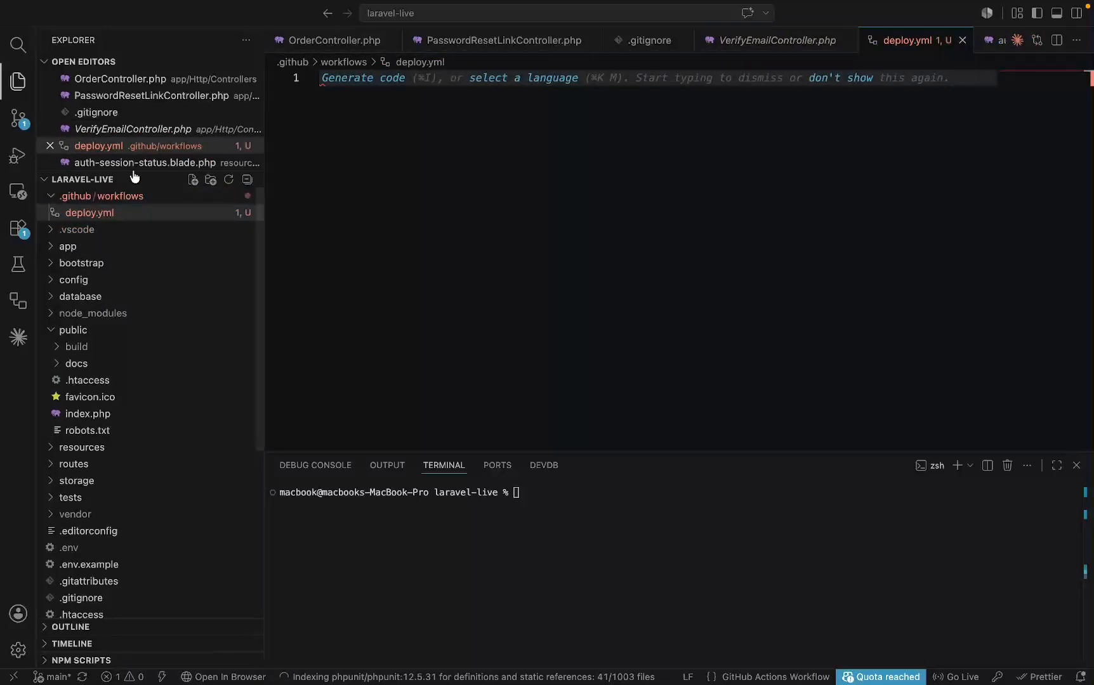
- Copy the whole generated workflow from the generator page and paste it into the empty deploy.yml in the project
key(ctrl+Left)
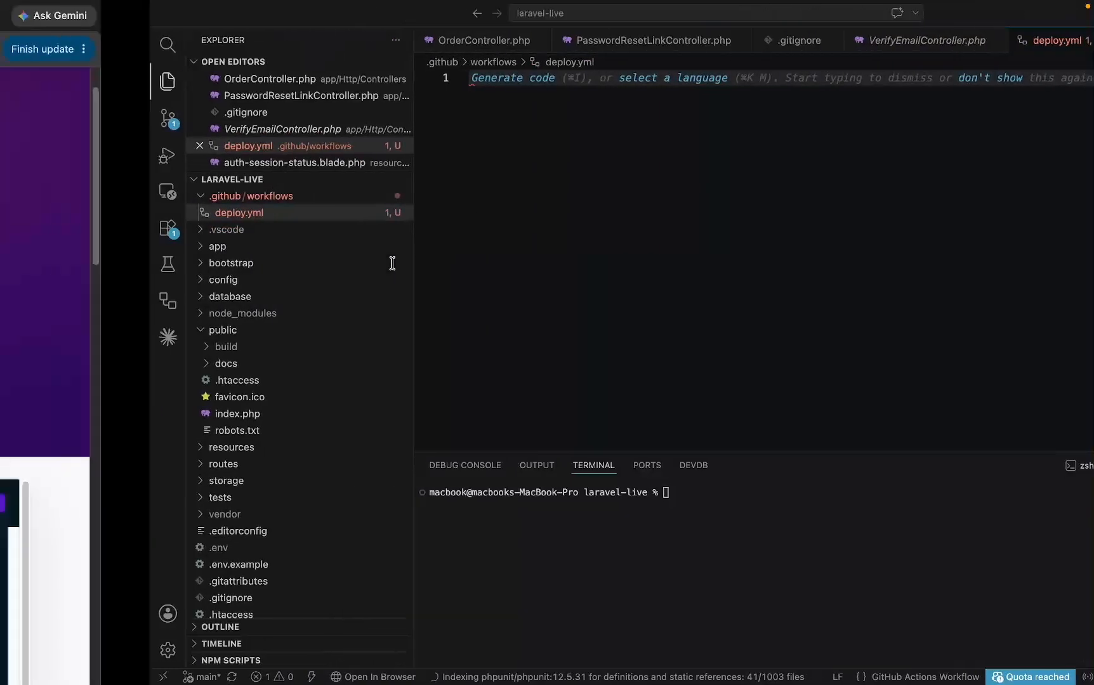
scroll(762, 483, down, 2)
scroll(761, 481, up, 4)
scroll(771, 377, down, 3)
scroll(801, 440, up, 10)
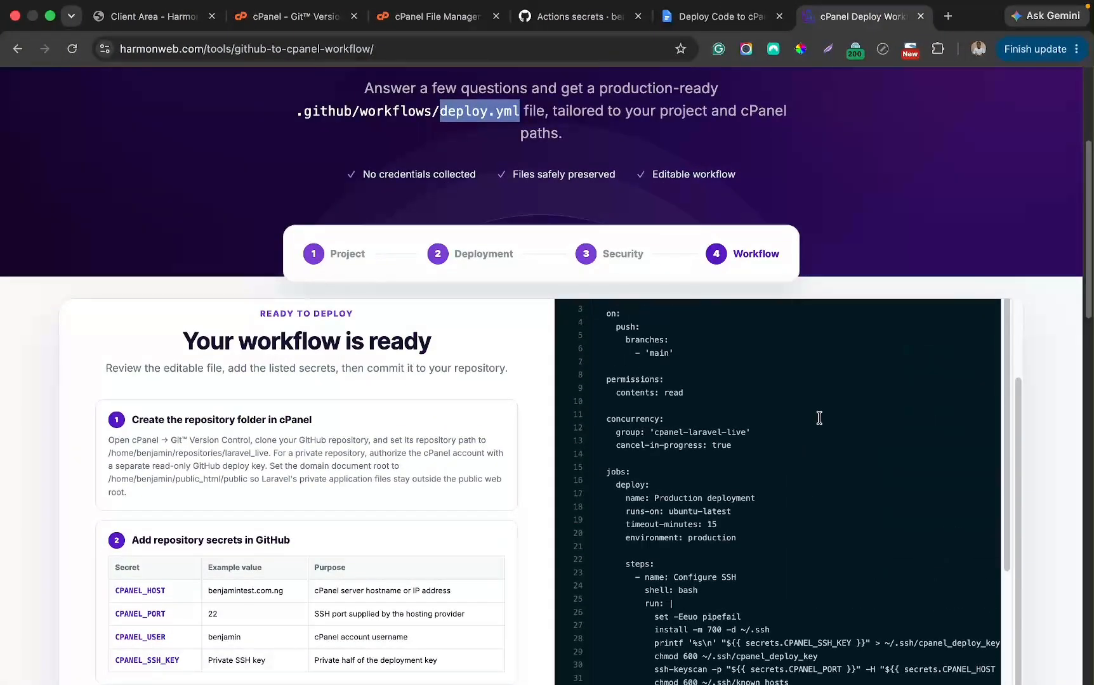
click(930, 325)
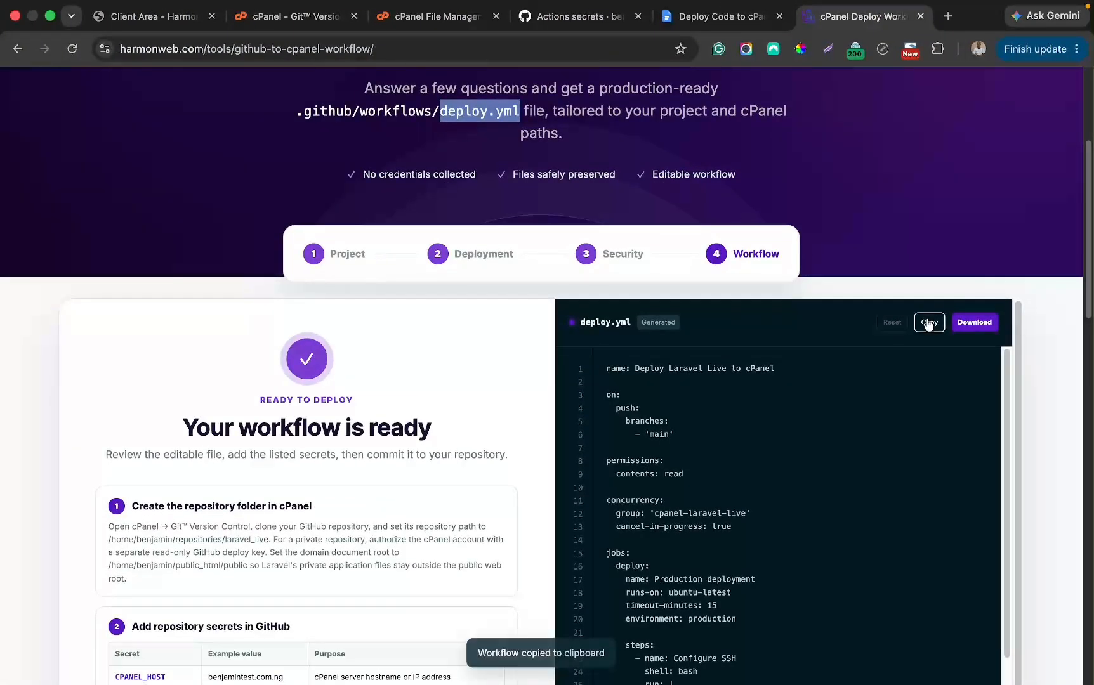
key(ctrl+Right)
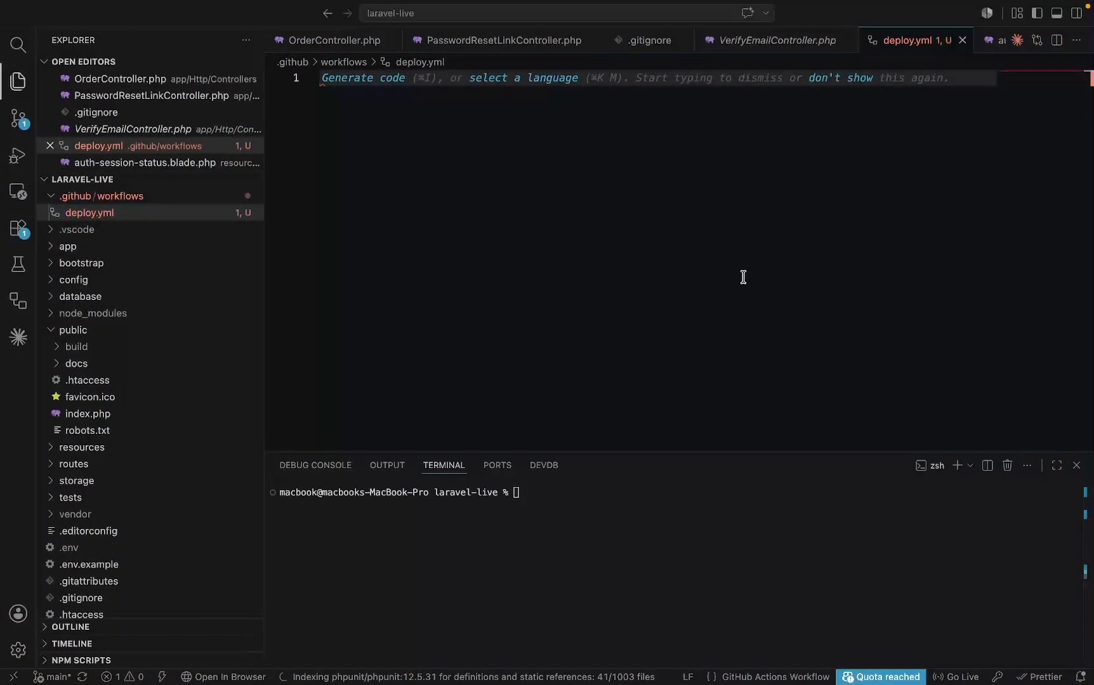
key(super+v)
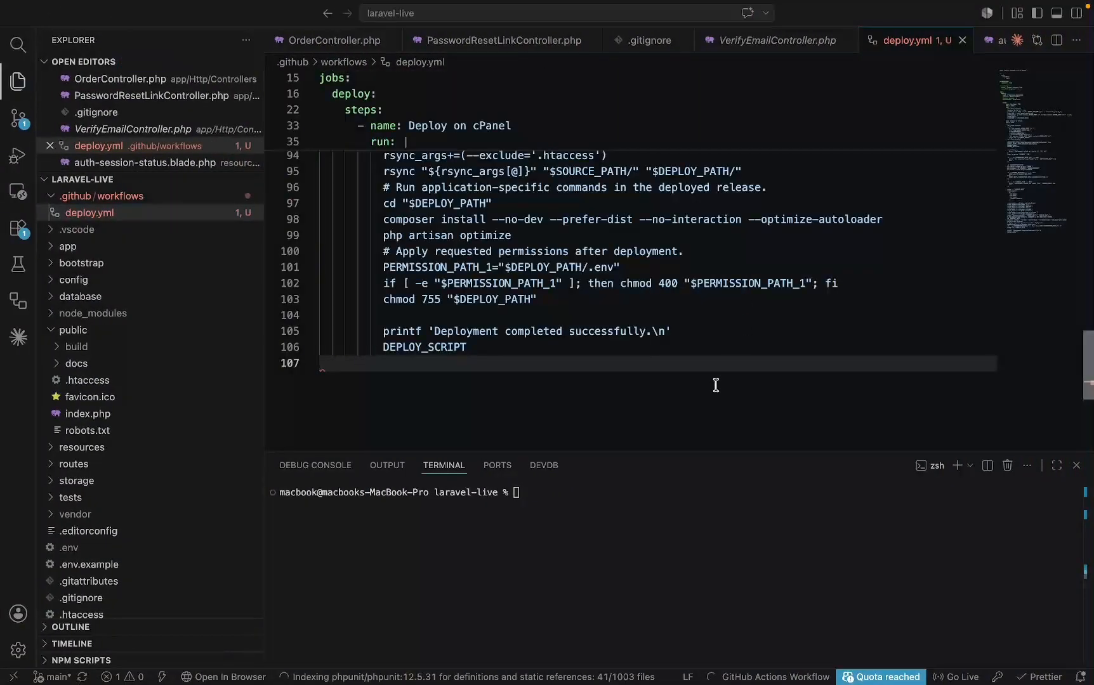
- Remove the trailing empty line from deploy.yml, save the file and return to the workflow generator page
key(BackSpace)
scroll(715, 349, up, 2)
scroll(681, 332, up, 20)
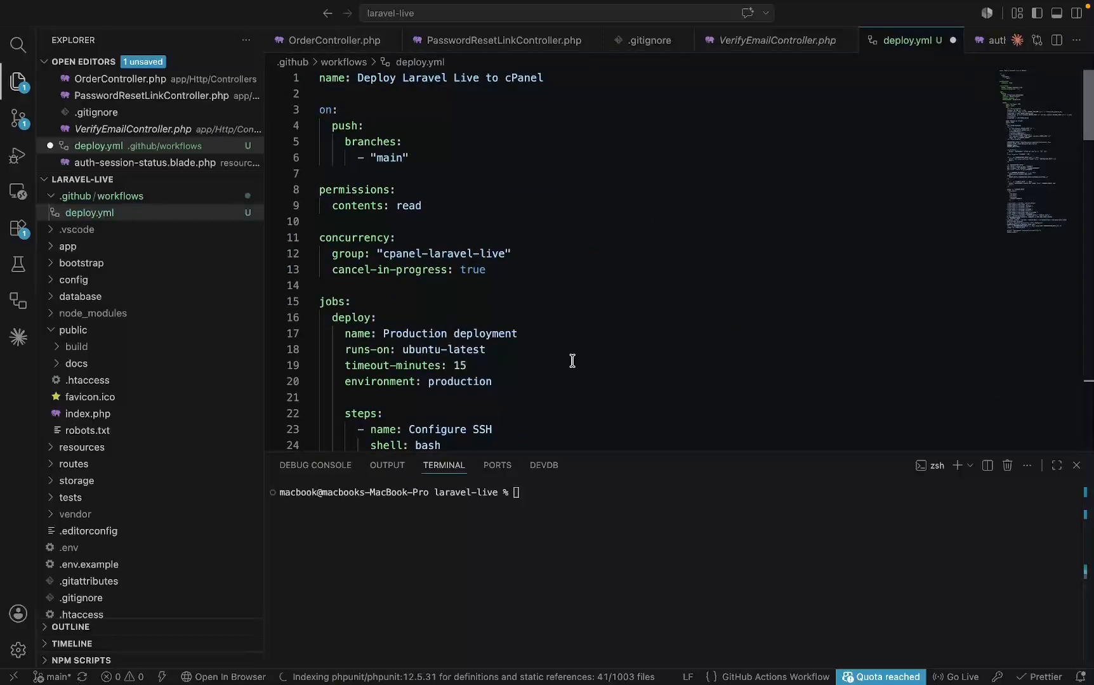
click(547, 518)
scroll(534, 317, up, 6)
scroll(533, 318, up, 10)
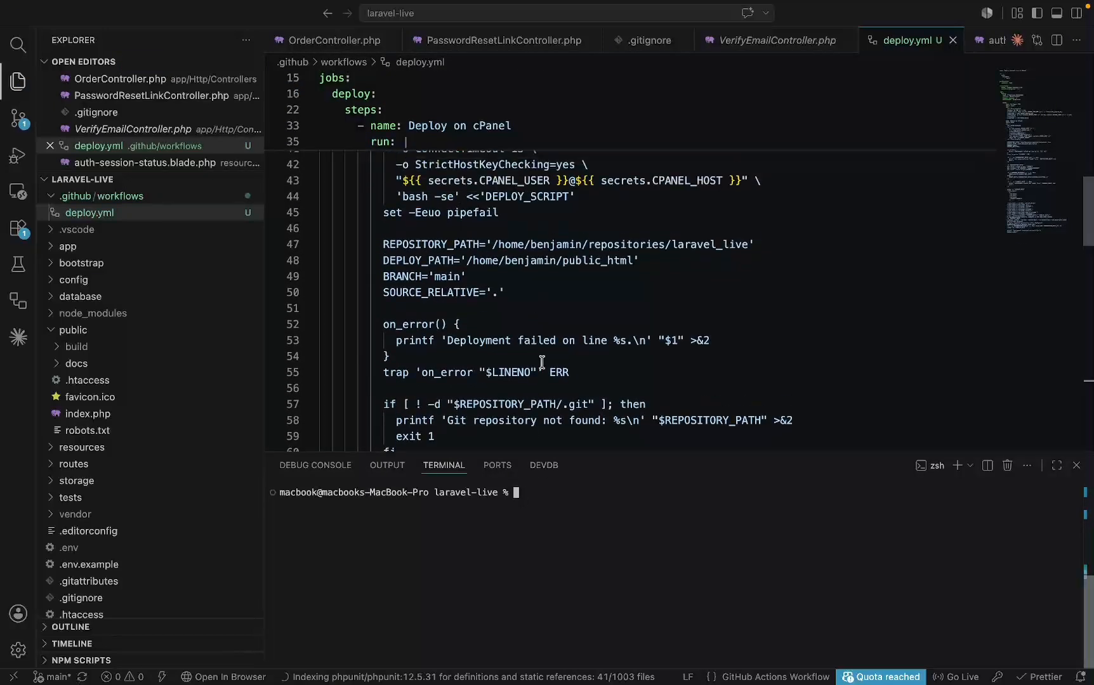
key(ctrl+Left)
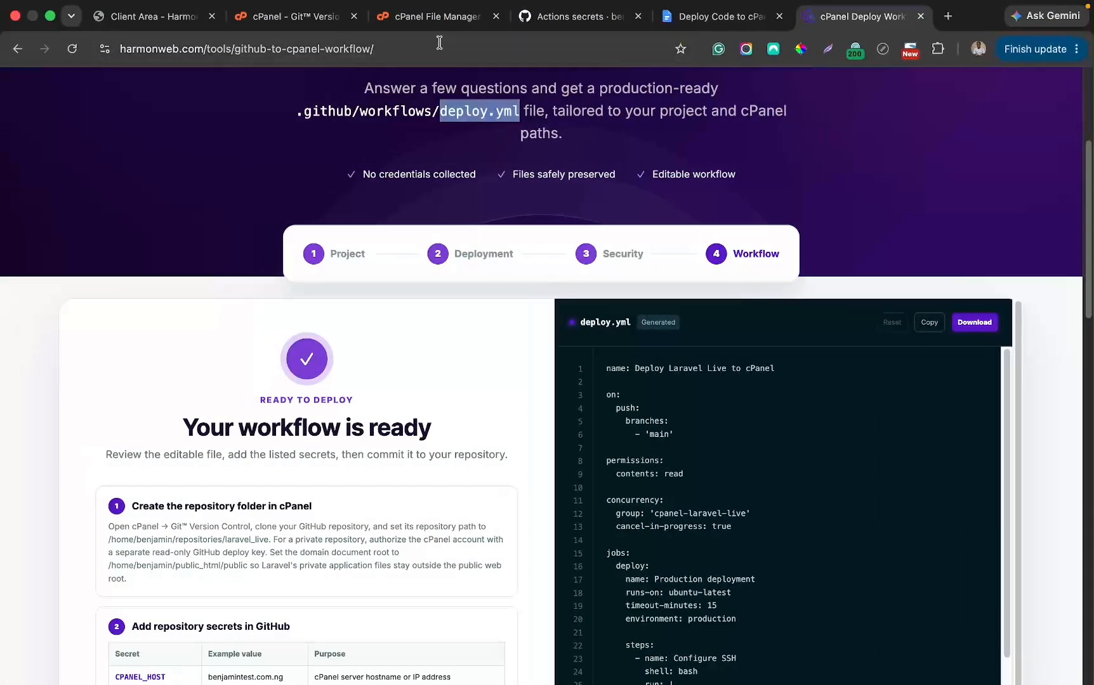
- Switch to the cPanel File Manager and reload the public_html listing to check its current contents
click(435, 21)
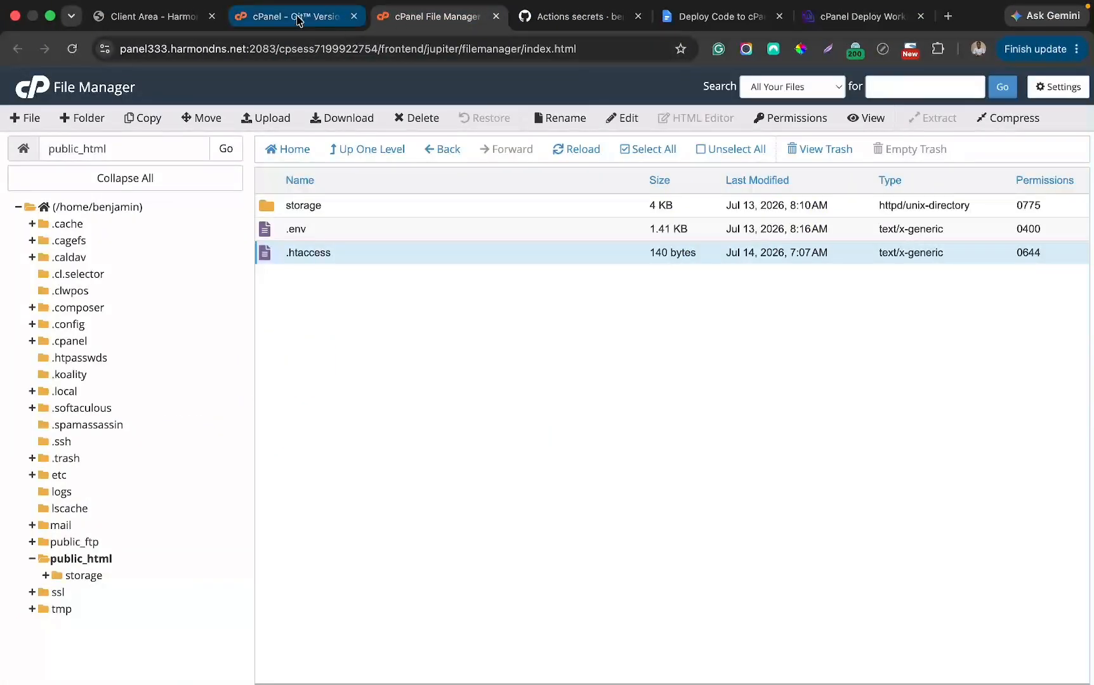
click(299, 22)
click(438, 19)
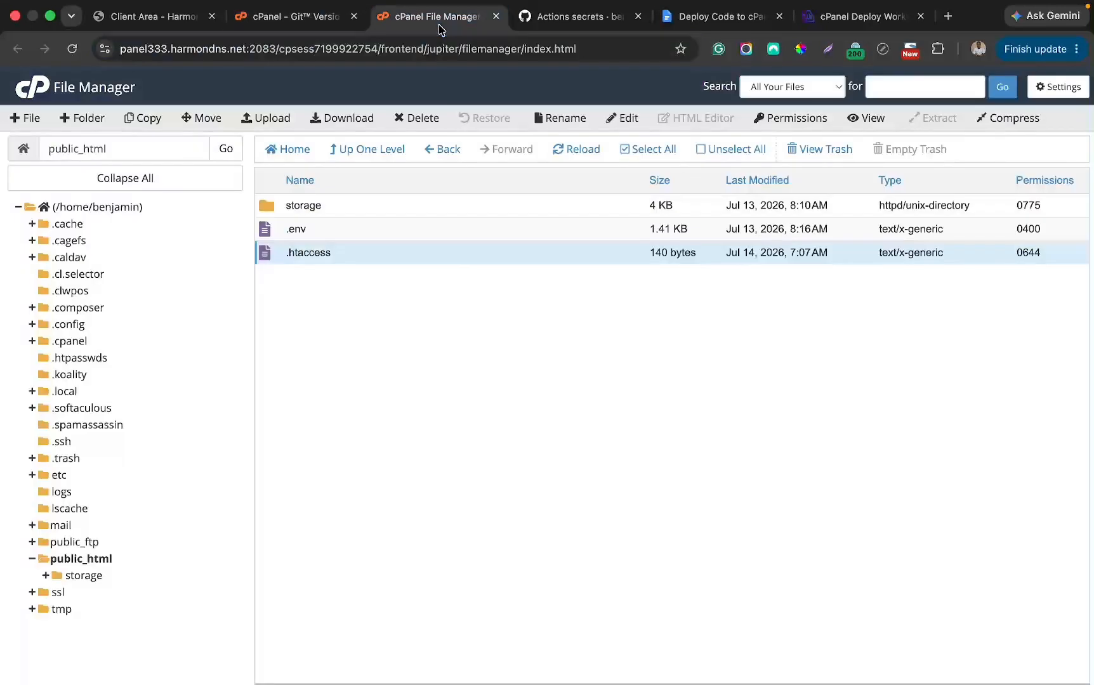
click(587, 150)
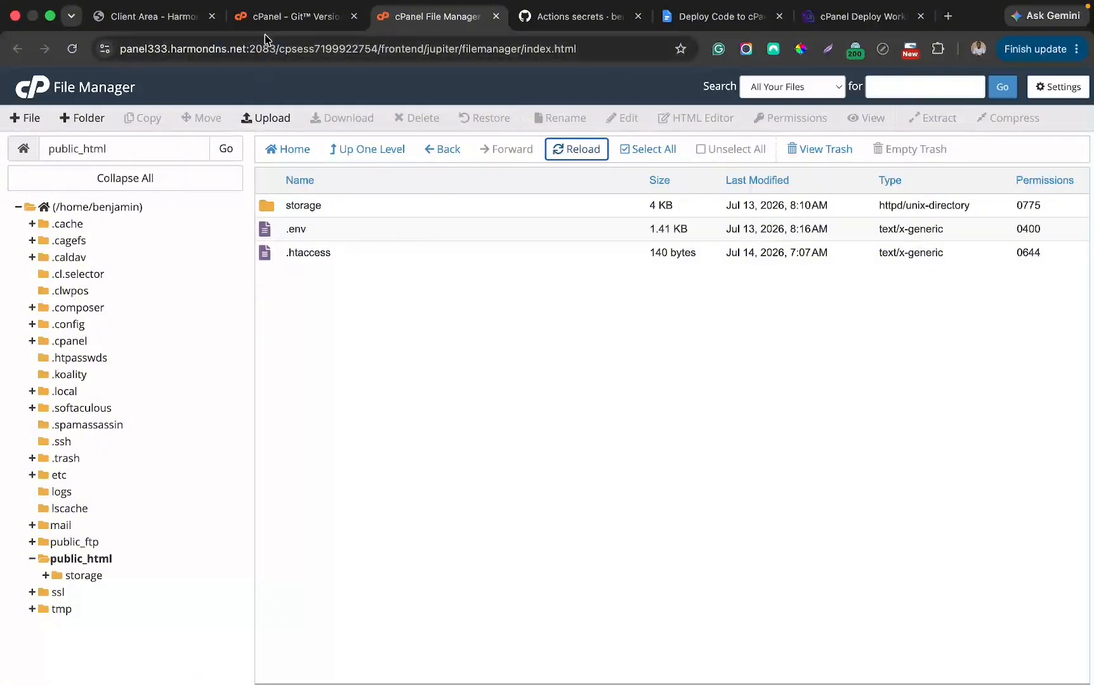
- Visit the domain's live website from the hosting client area and compare it with the public_html listing
click(198, 19)
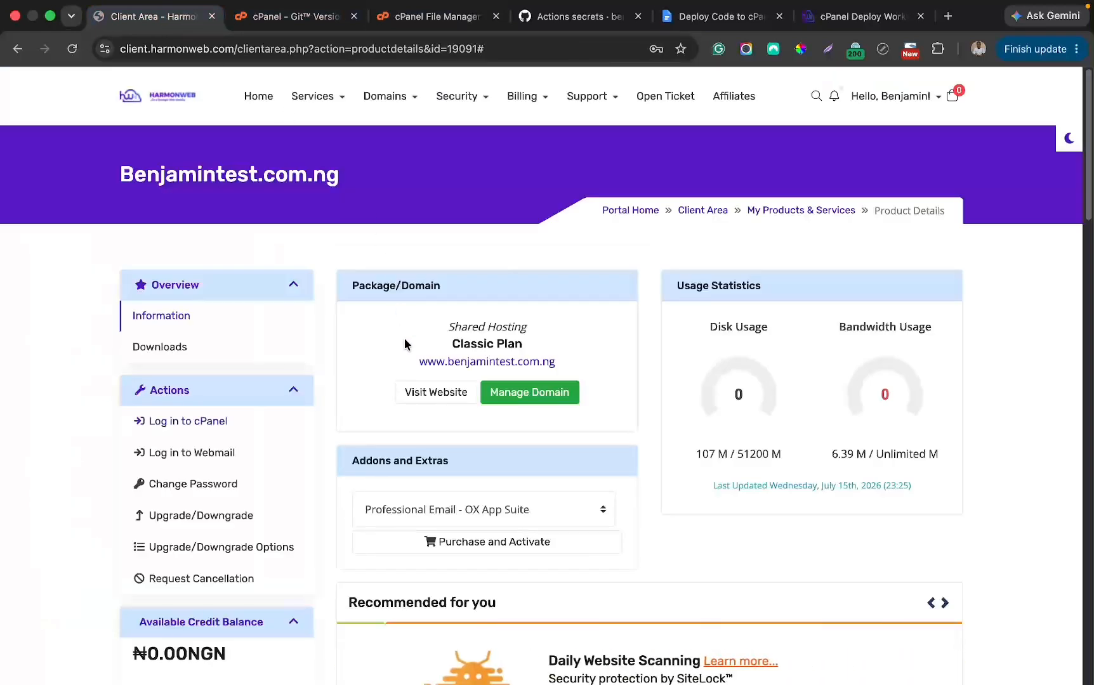
click(472, 373)
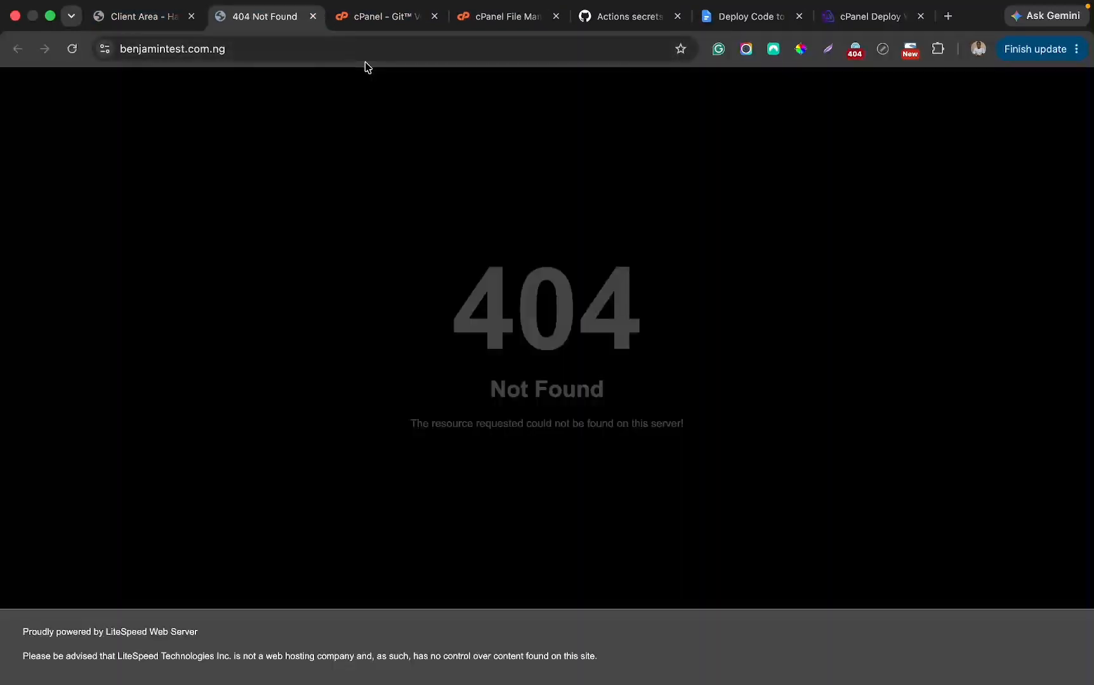
click(508, 17)
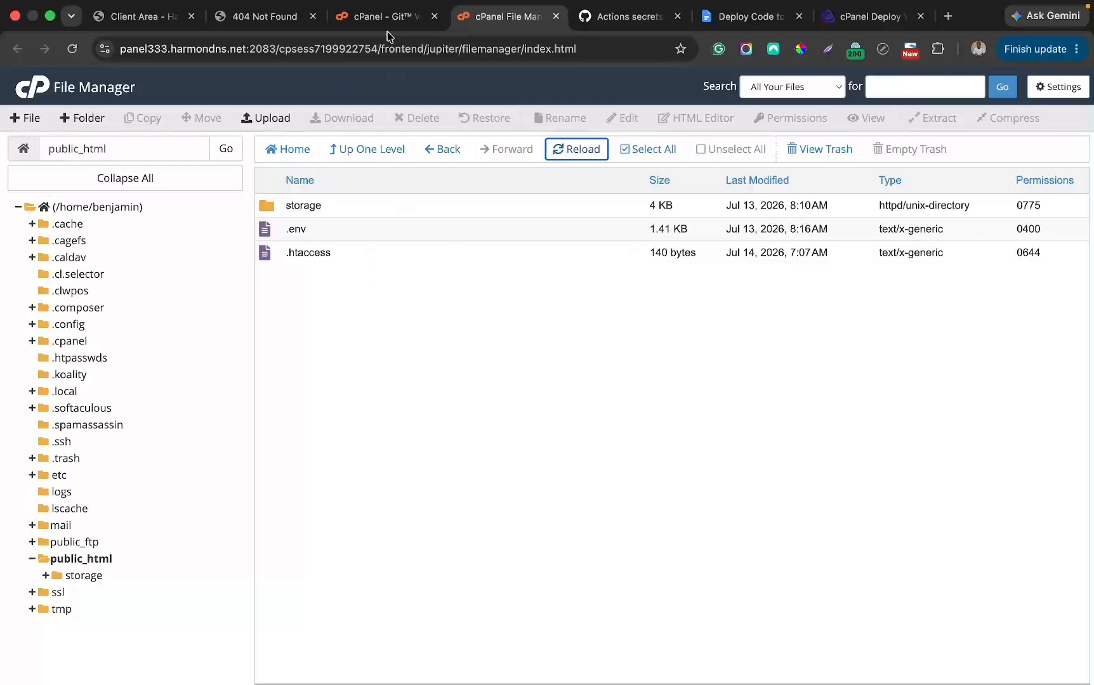
click(267, 23)
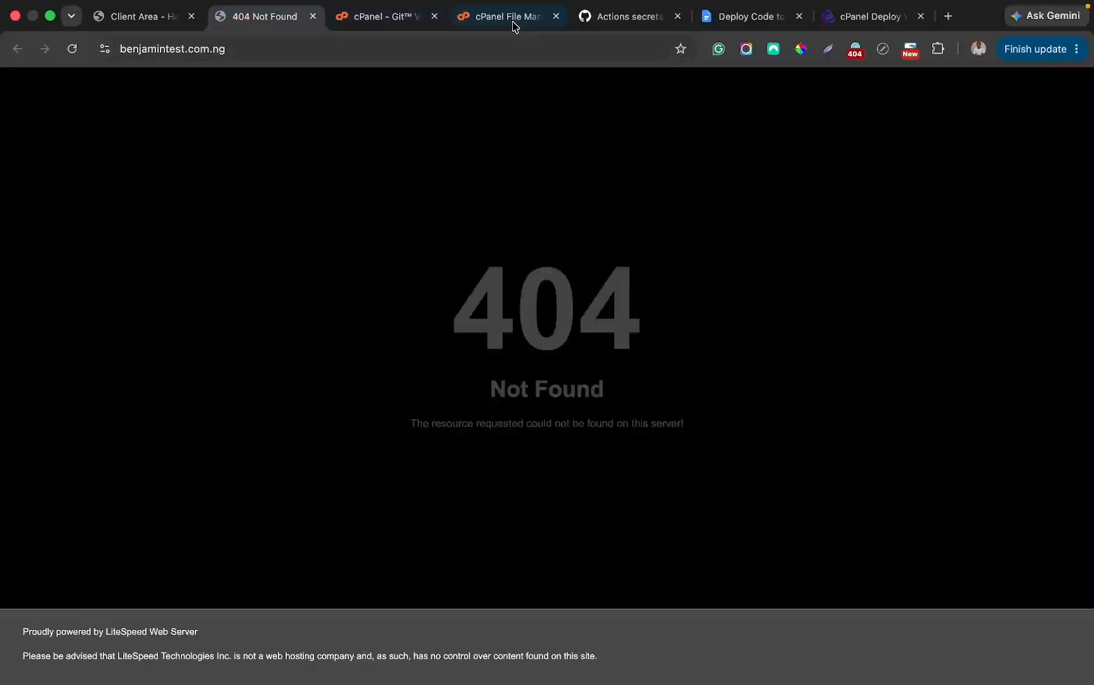
- In the project's terminal, stage all changes, commit them with the message "add: deployment workflow" and push to GitHub
key(ctrl+Right)
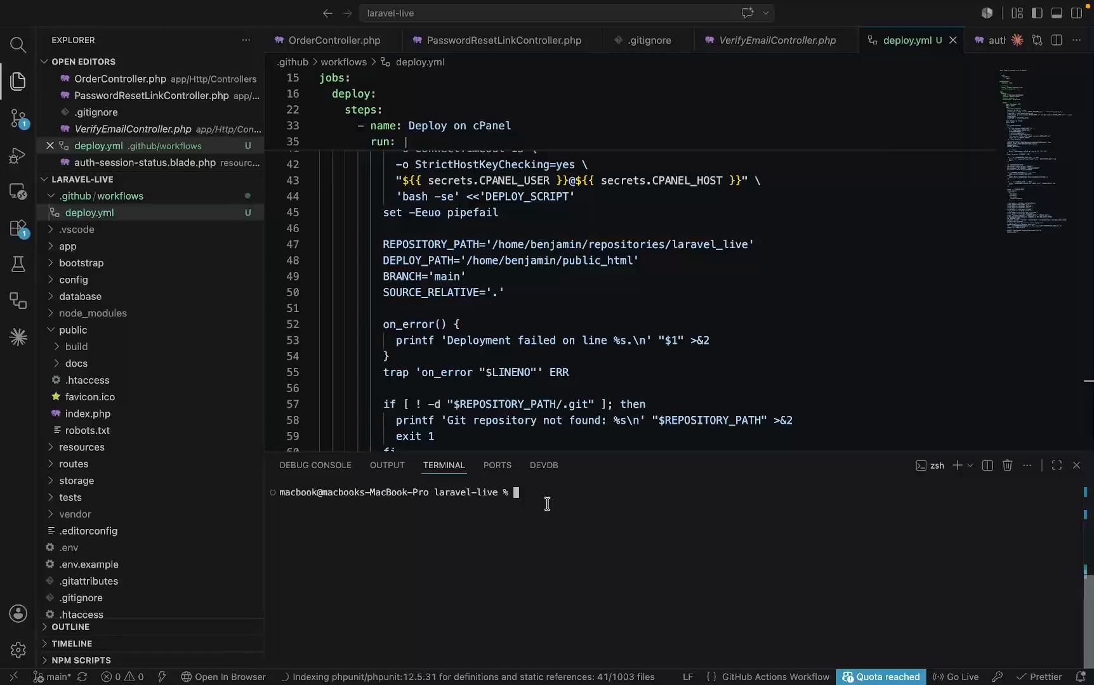
text(git add .)
key(Return)
text(git commit -m "add:m)
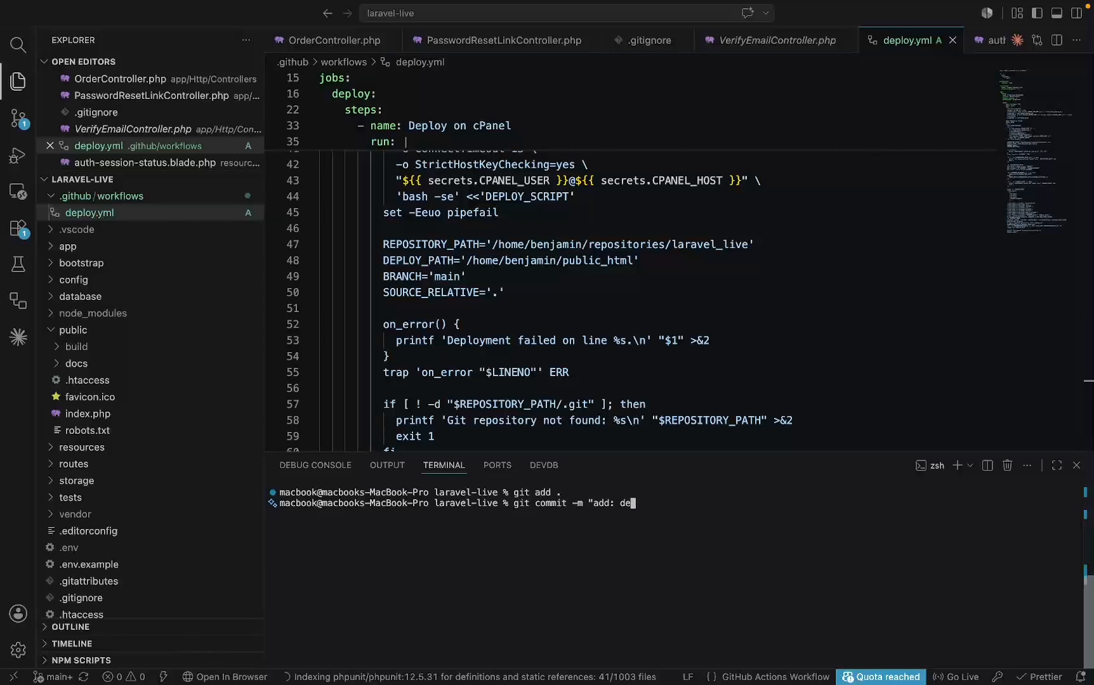
text(deployment workflow")
key(Return)
text(git push)
key(Return)
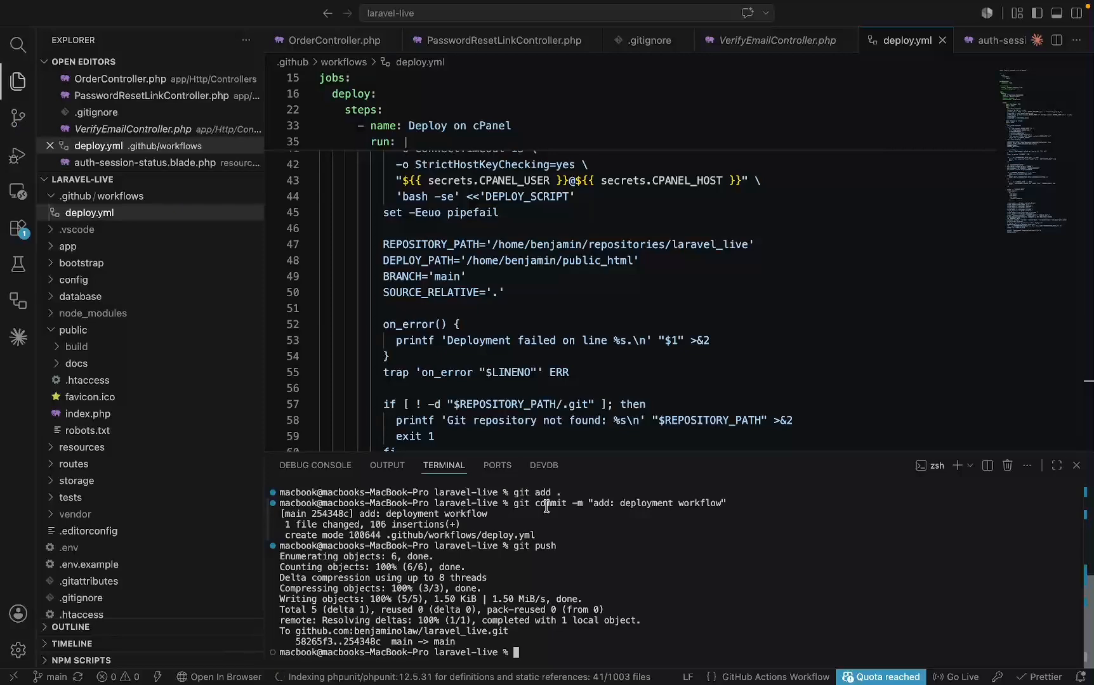
- Open the .github/workflows folder of the laravel_live repository on GitHub and inspect the latest commit's deployment check
key(ctrl+Left)
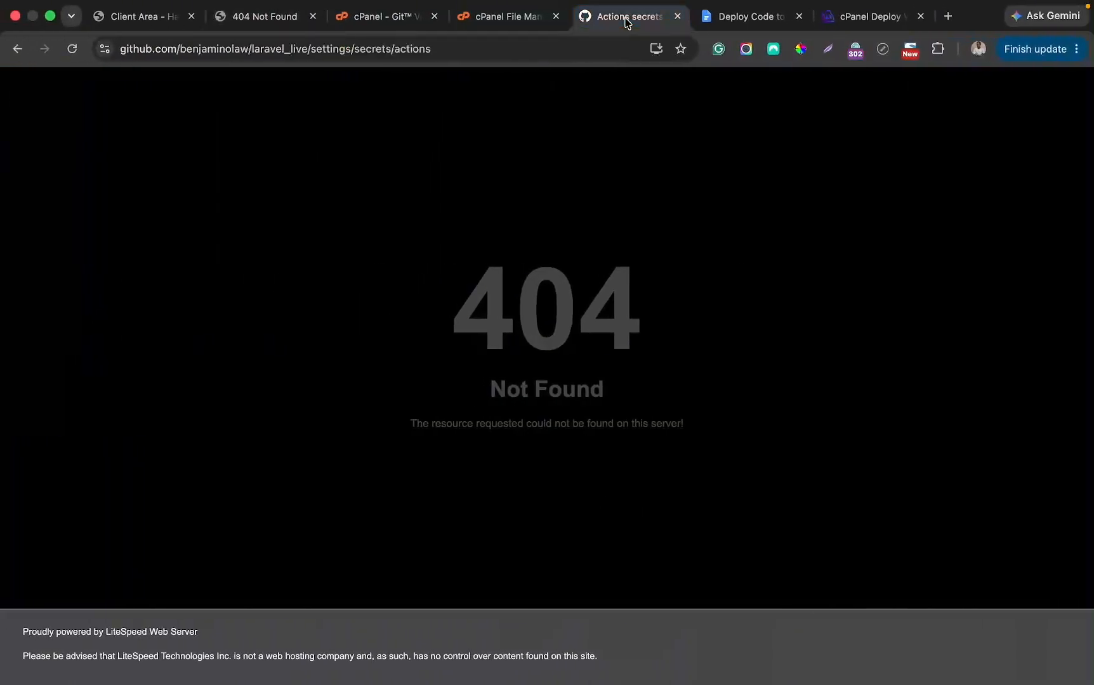
click(630, 22)
click(40, 129)
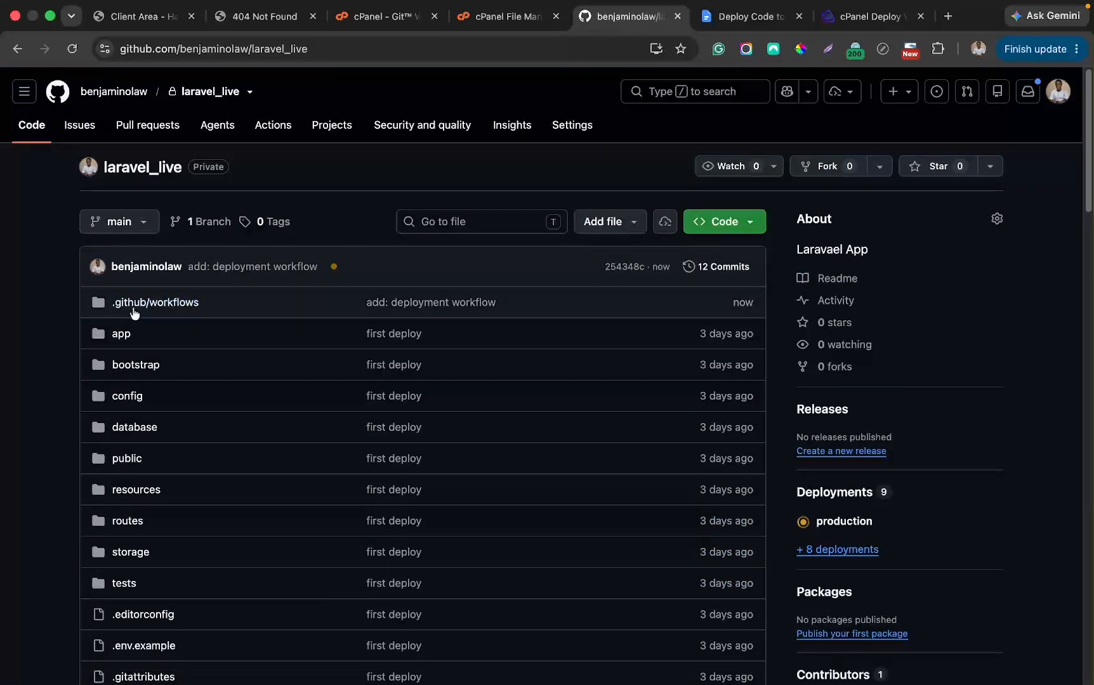
click(168, 307)
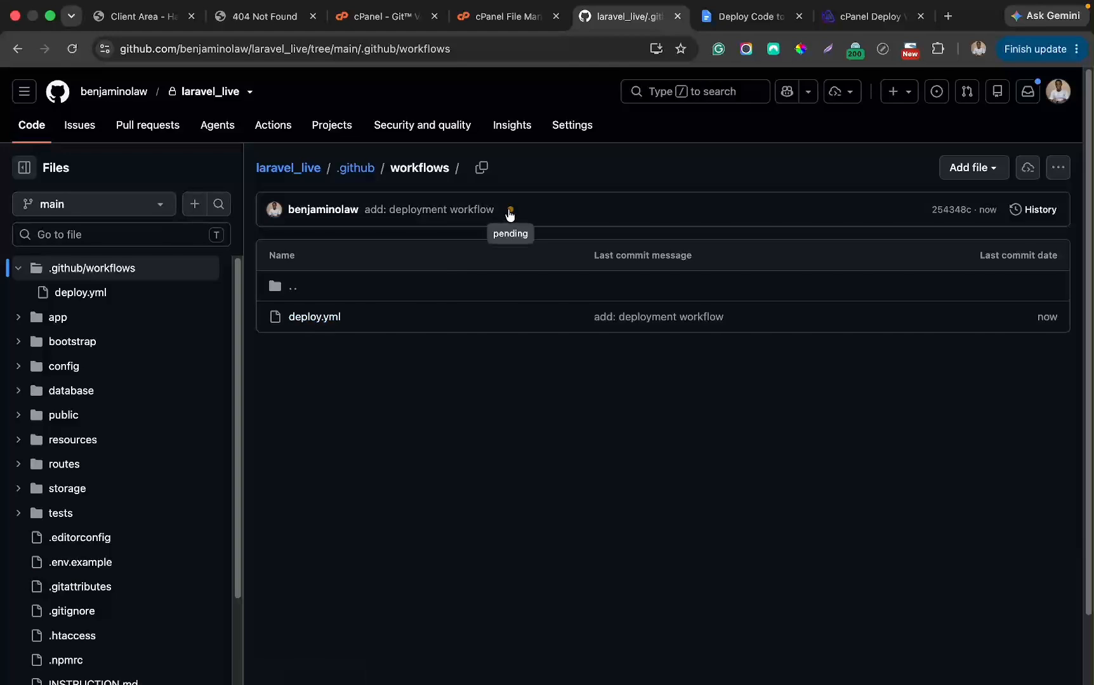
mouse_move(512, 219)
click(510, 214)
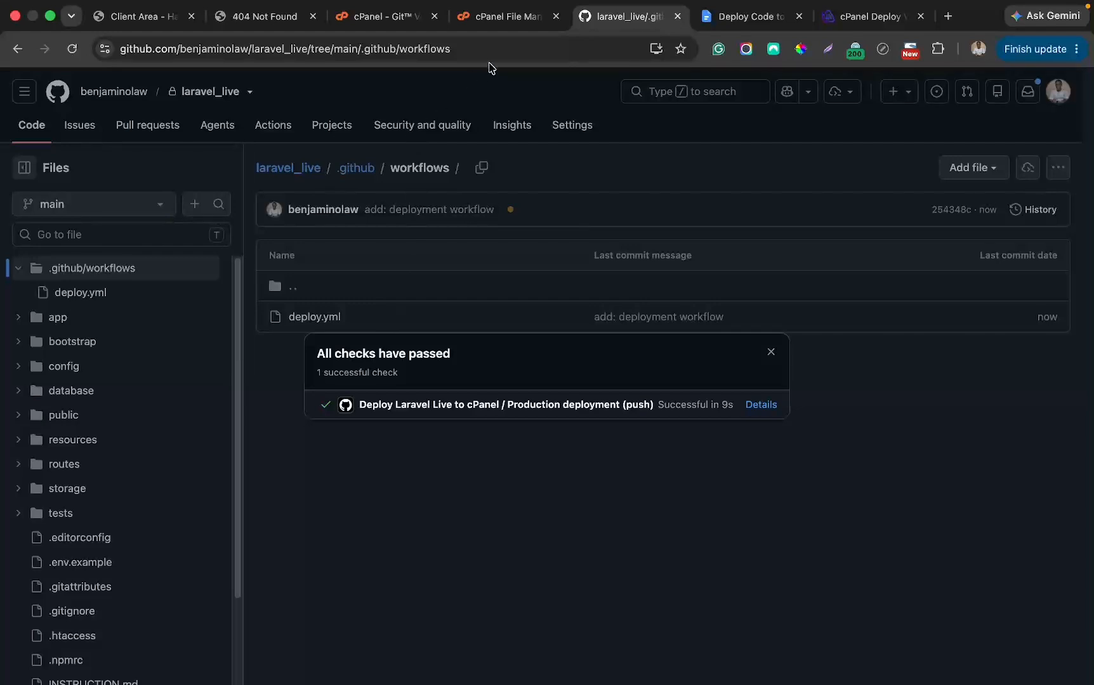
- Reload public_html in the cPanel File Manager and look through the deployed project files
click(484, 18)
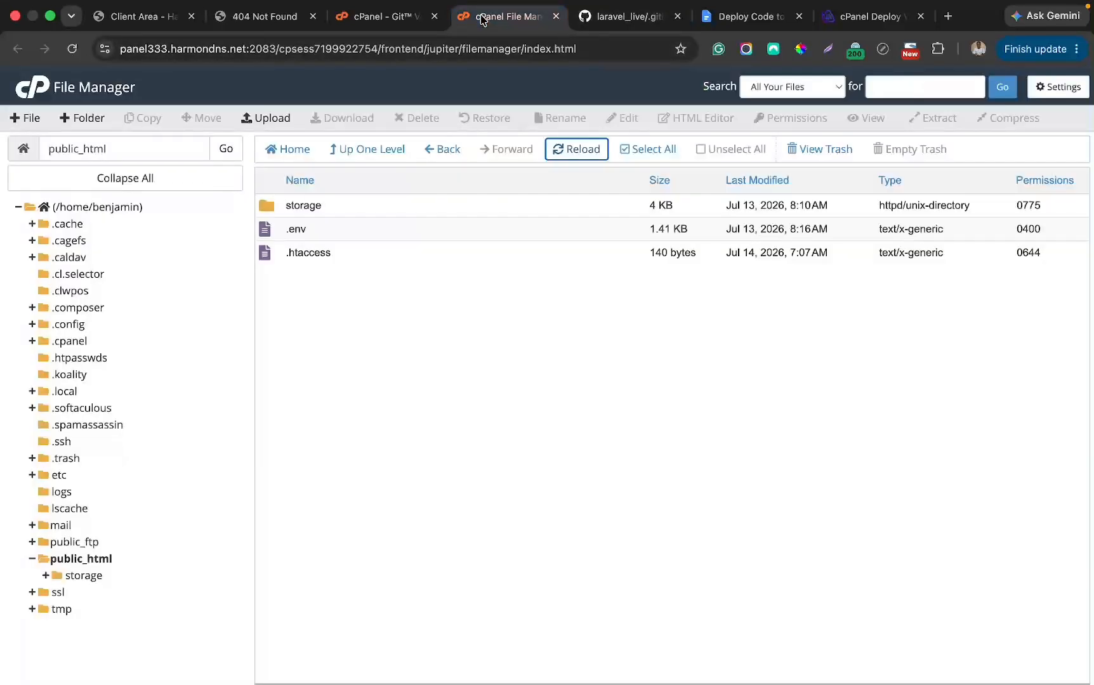
click(568, 156)
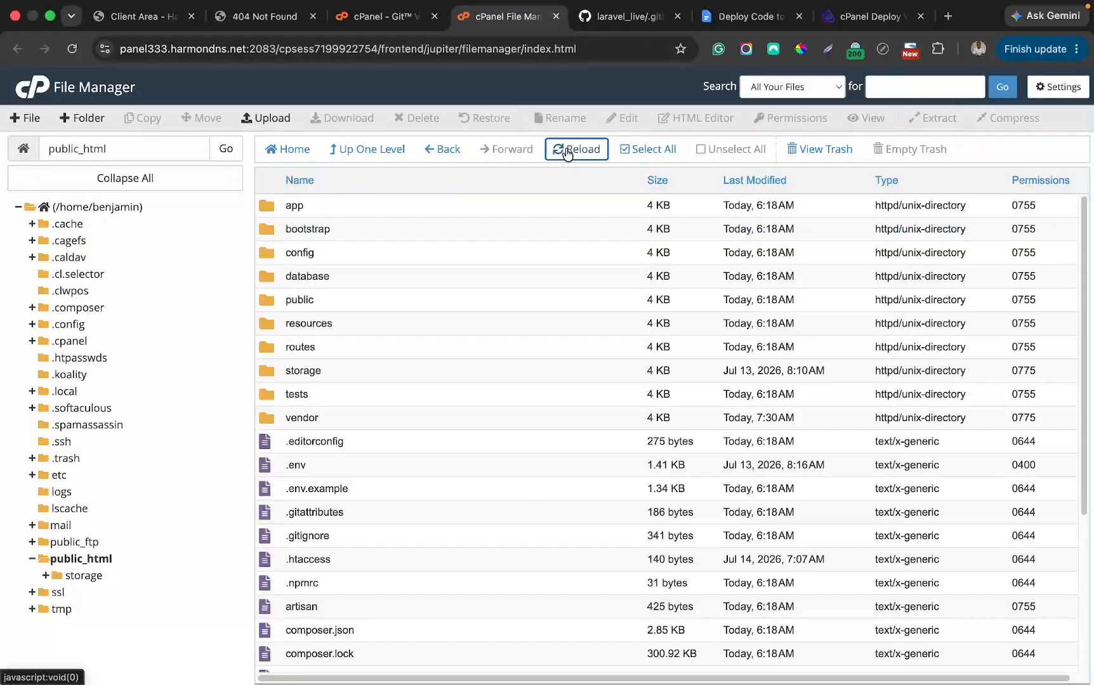
scroll(413, 482, down, 4)
scroll(413, 482, up, 5)
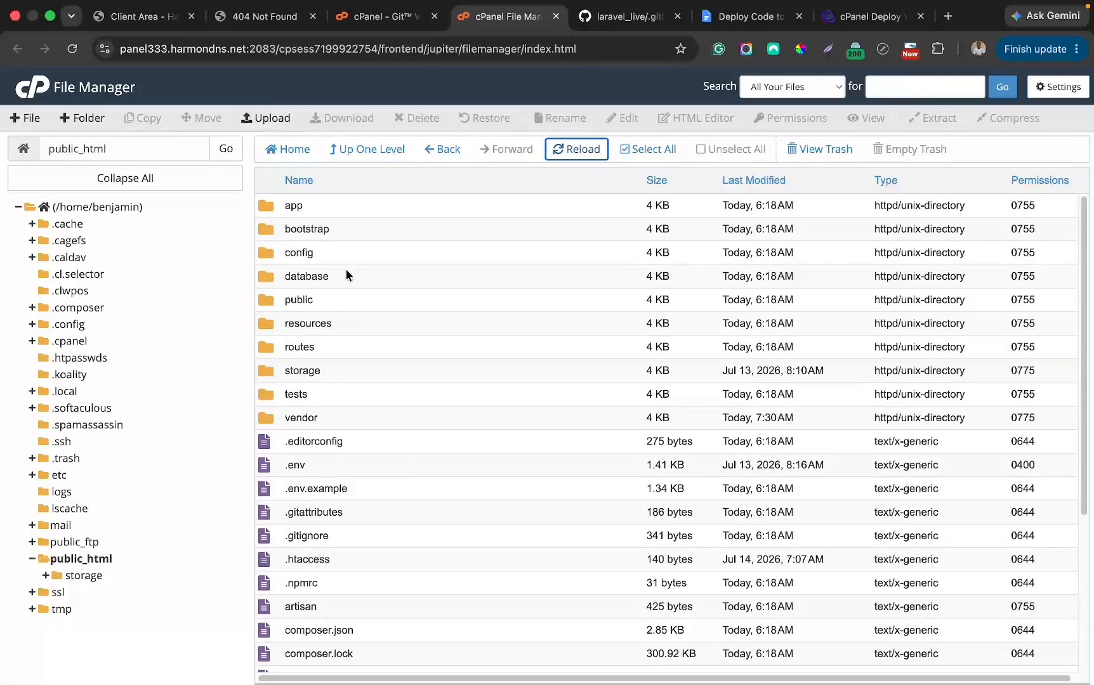
- Reload the live website to check the deployed Laravel application, glancing back at the push output in the editor
click(264, 17)
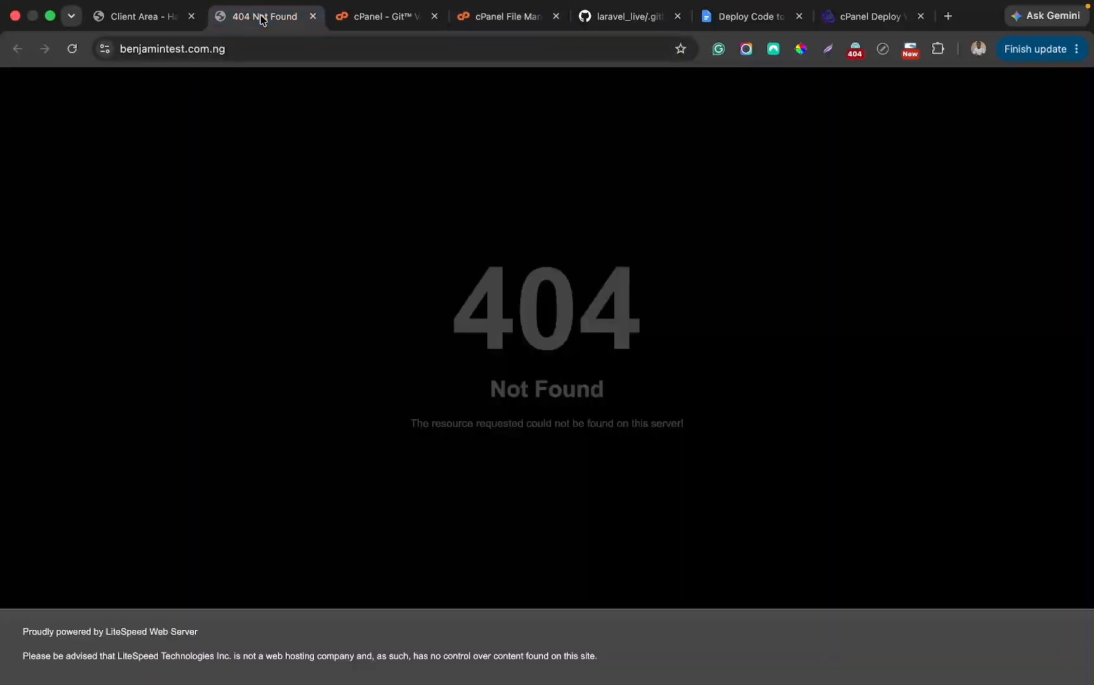
click(72, 50)
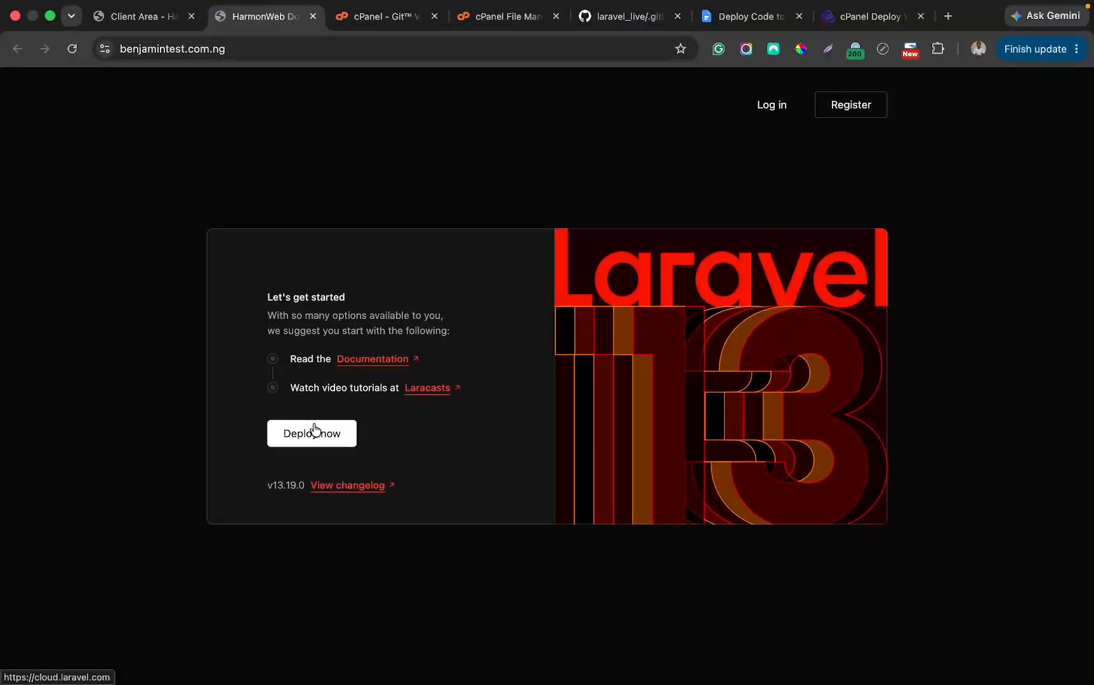
key(ctrl+Right)
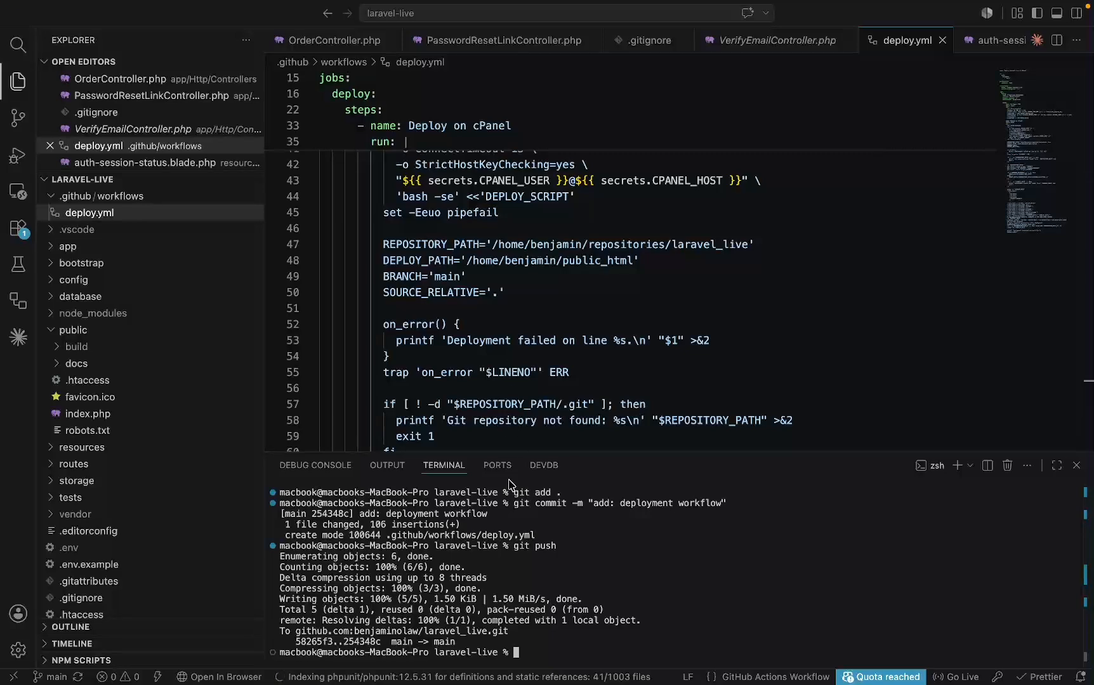
key(ctrl+Left)
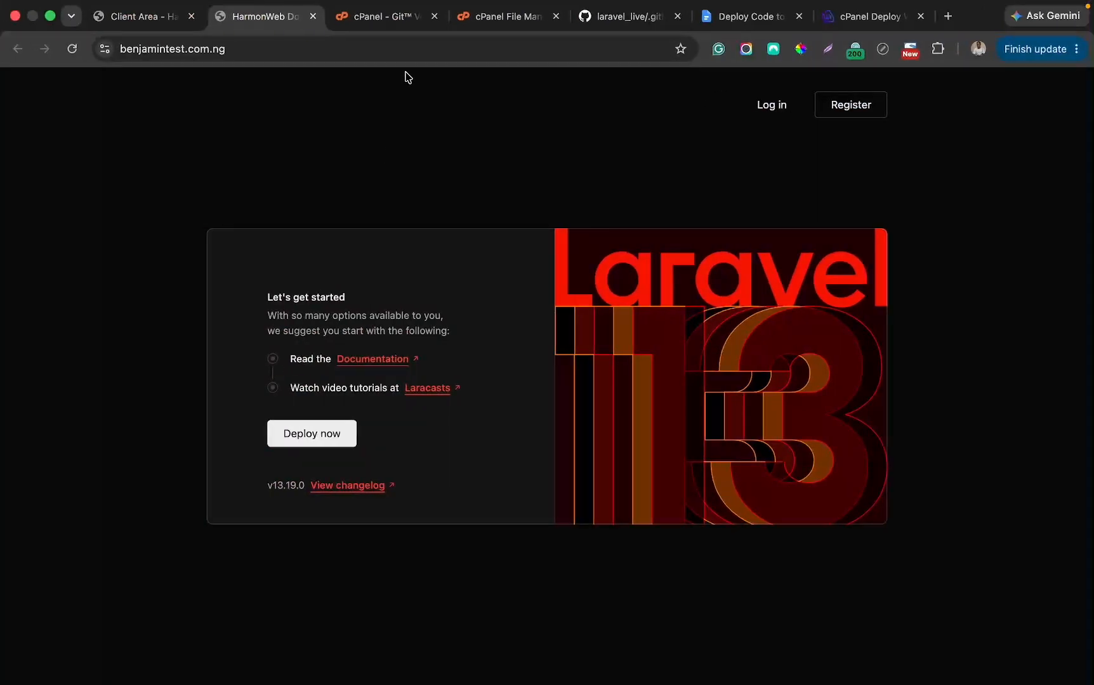